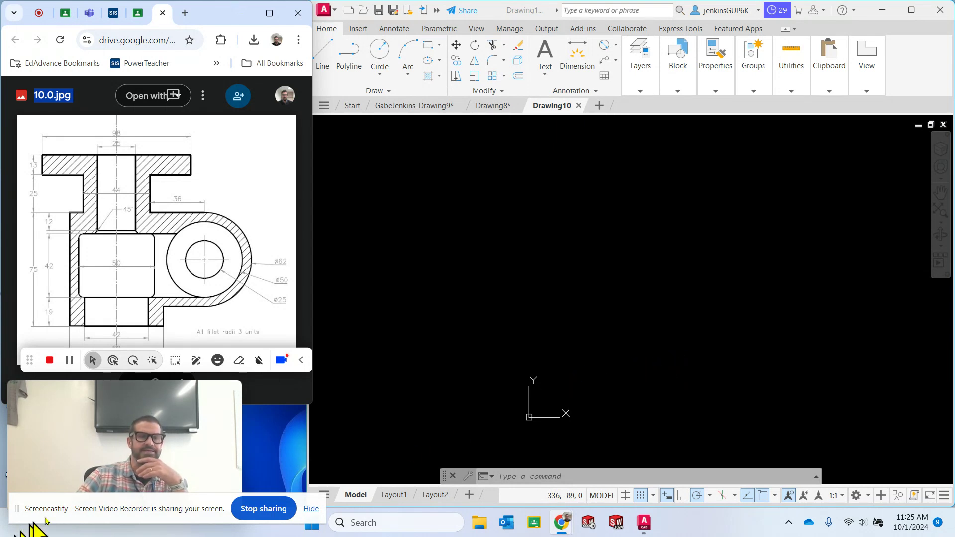
Switch to AutoCAD and make the Construction layer current in Drawing10
{"action": "left_click", "coordinate": [17, 515]}
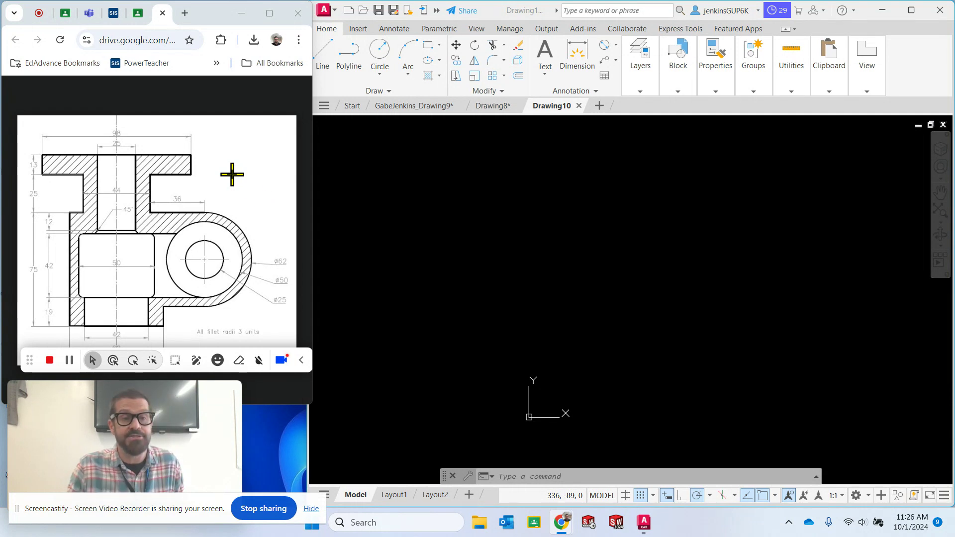
{"action": "left_click", "coordinate": [412, 104]}
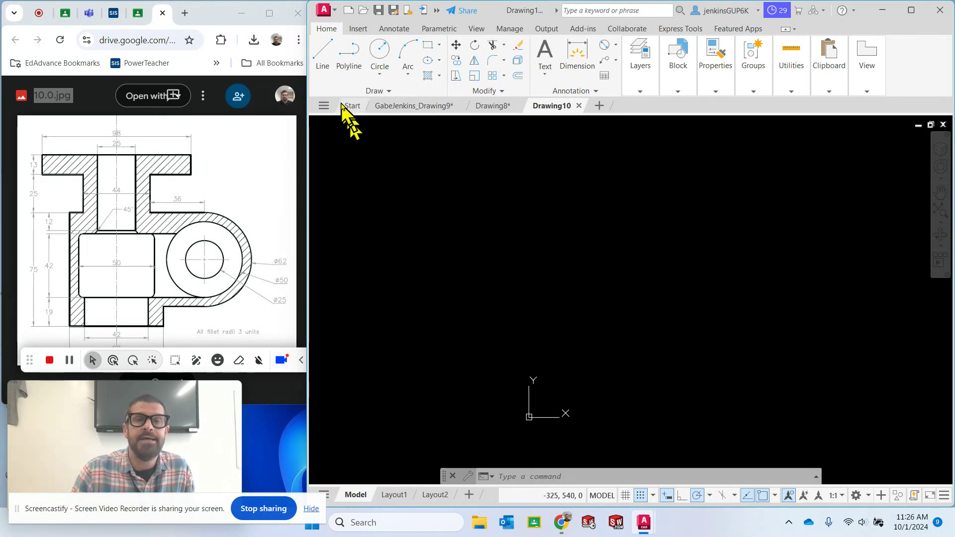
{"action": "mouse_move", "coordinate": [646, 85]}
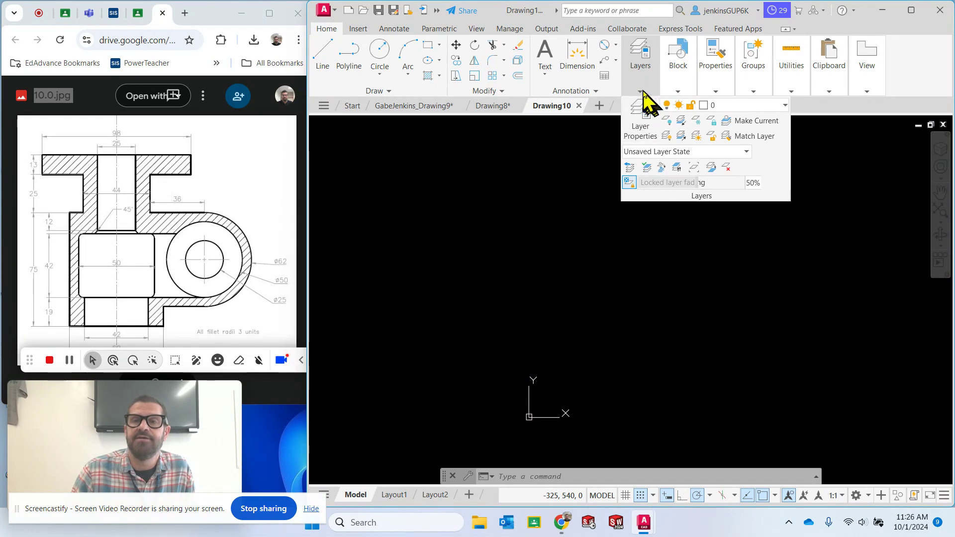
{"action": "left_click", "coordinate": [736, 106]}
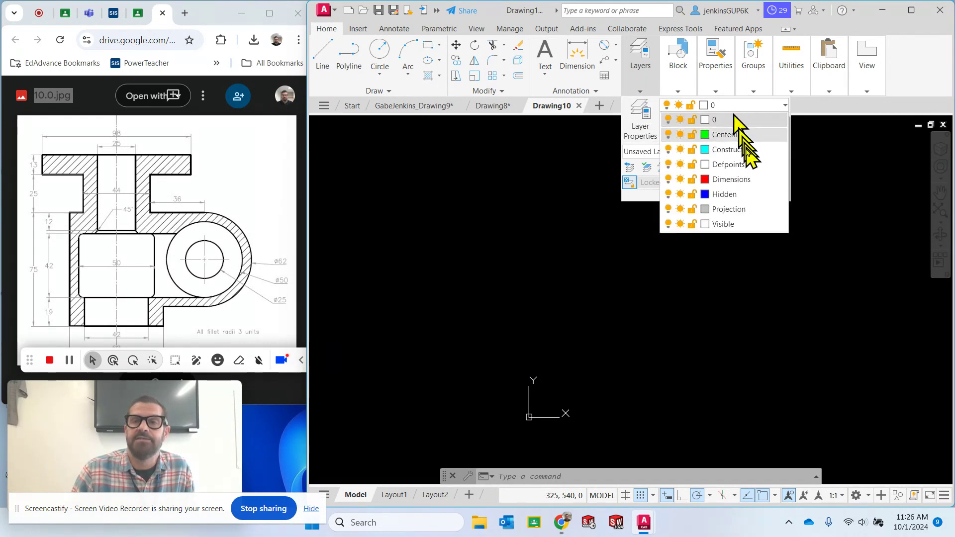
{"action": "left_click", "coordinate": [749, 154]}
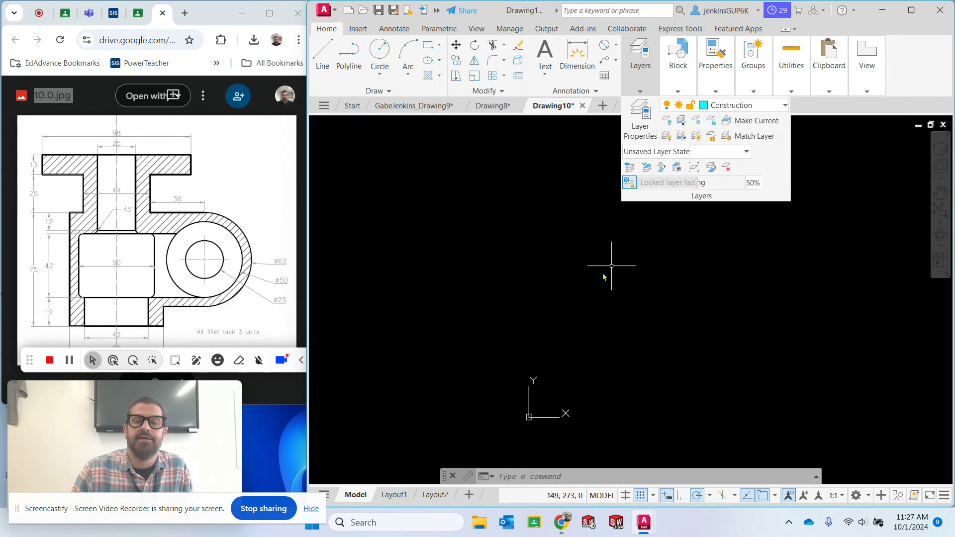
Draw a vertical construction line 113 units long, straight up from the origin at 0,0
{"action": "left_click", "coordinate": [324, 57]}
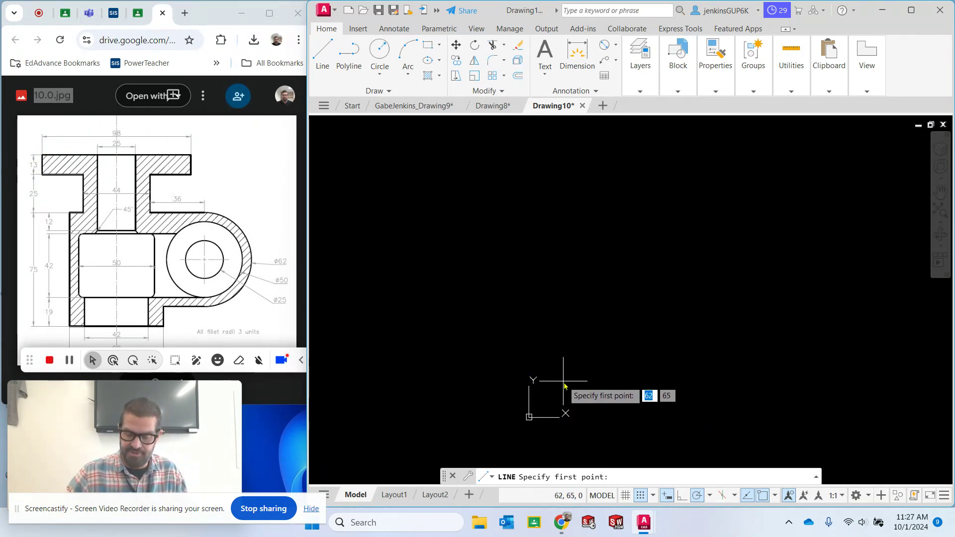
{"action": "type", "text": "0,0"}
{"action": "key", "text": "Return"}
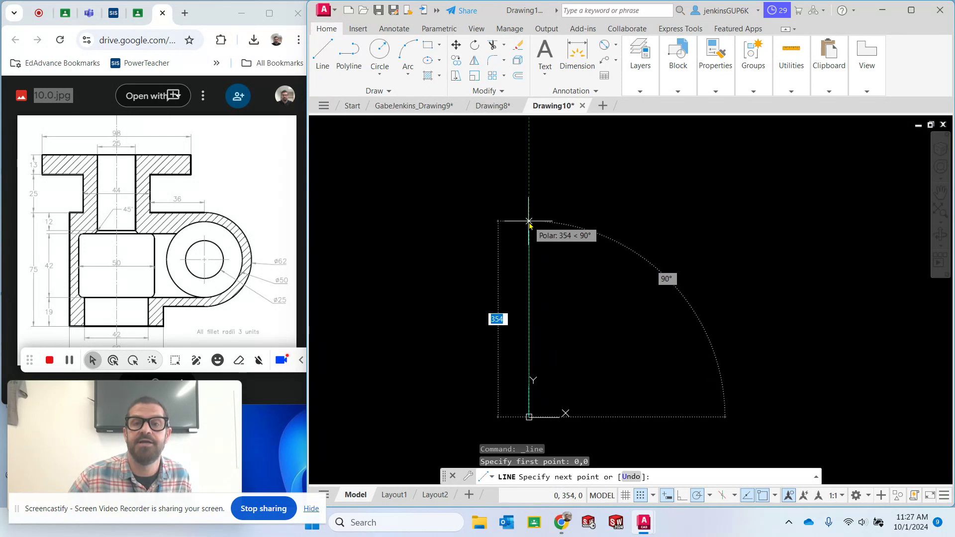
{"action": "type", "text": "113"}
{"action": "key", "text": "Return"}
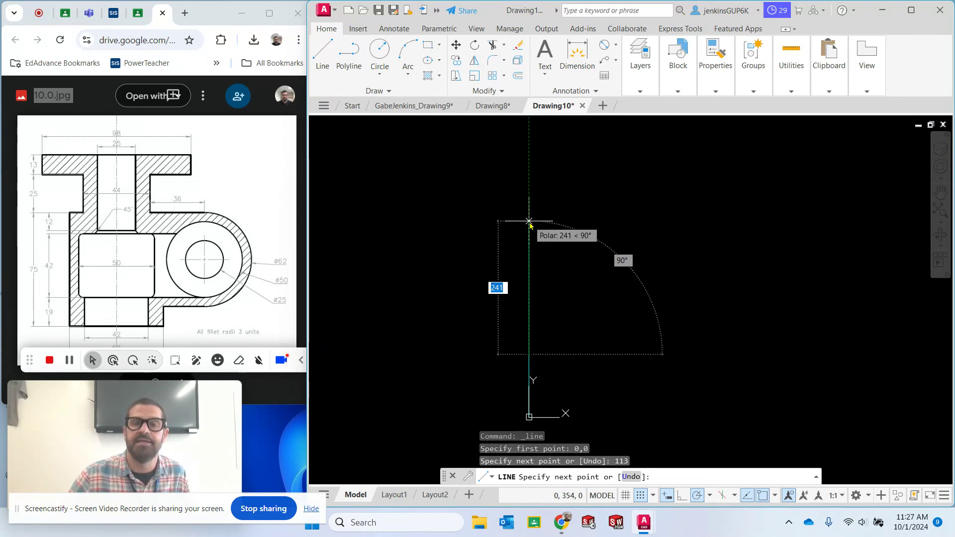
{"action": "key", "text": "Escape"}
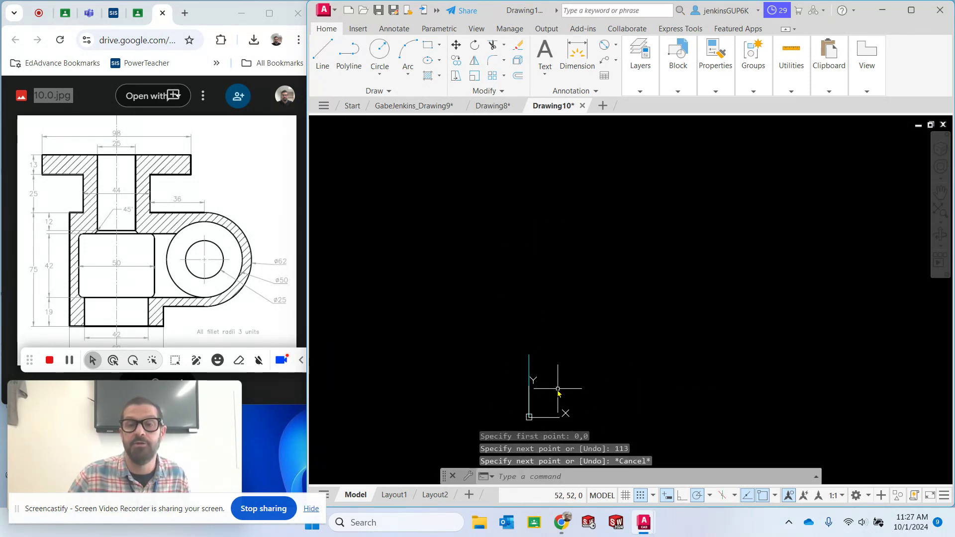
{"action": "scroll", "coordinate": [541, 390], "scroll_direction": "up", "scroll_amount": 2}
{"action": "middle_click_drag", "start_coordinate": [543, 389], "coordinate": [589, 289]}
{"action": "scroll", "coordinate": [587, 285], "scroll_direction": "up", "scroll_amount": 2}
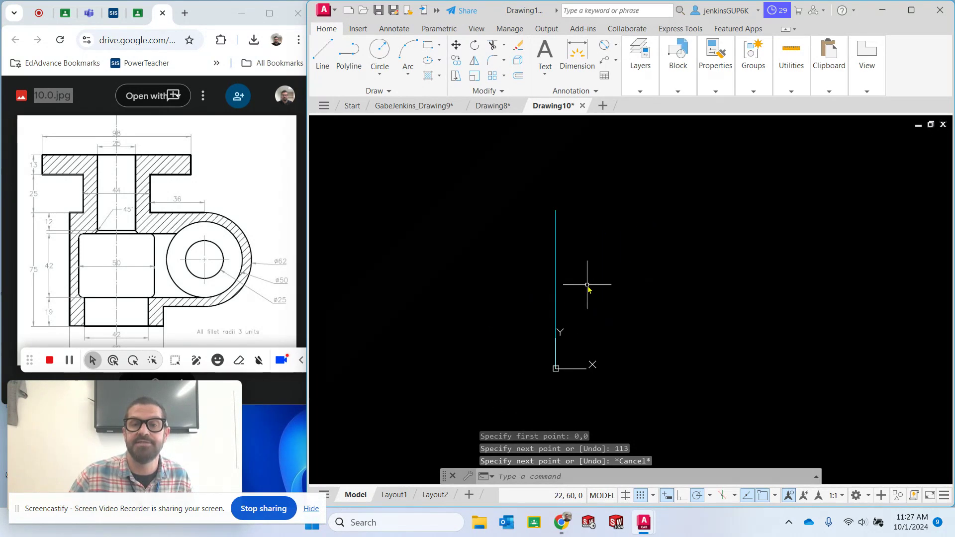
{"action": "scroll", "coordinate": [587, 285], "scroll_direction": "up", "scroll_amount": 2}
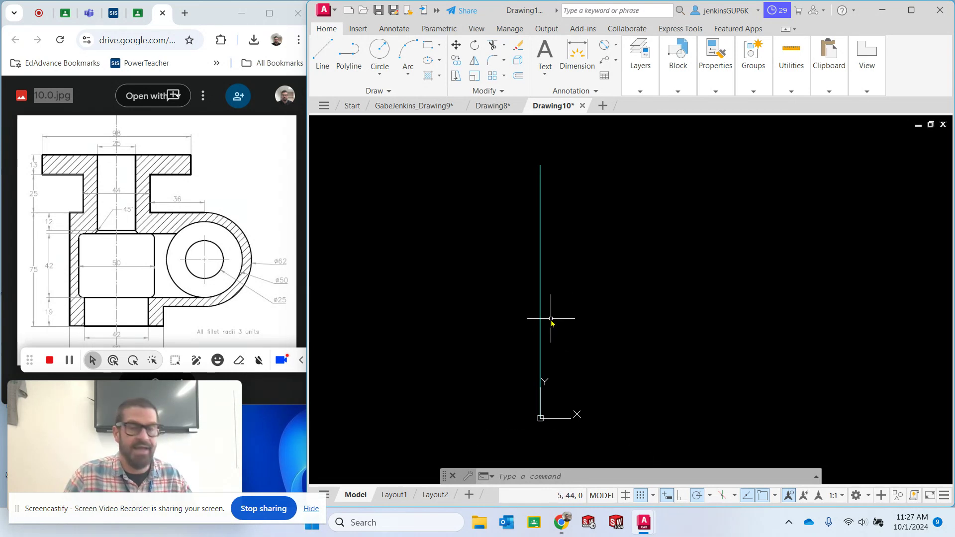
{"action": "left_click", "coordinate": [647, 91]}
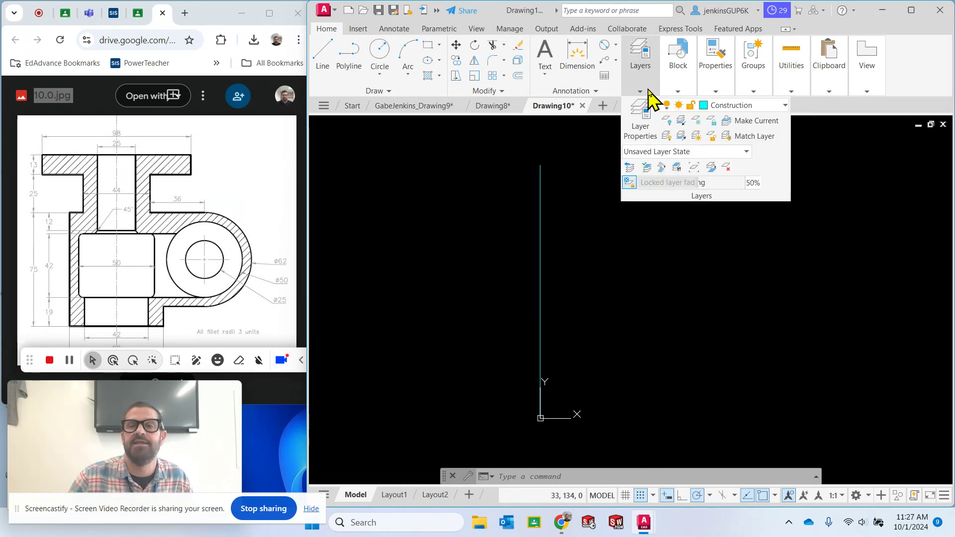
{"action": "left_click", "coordinate": [583, 180]}
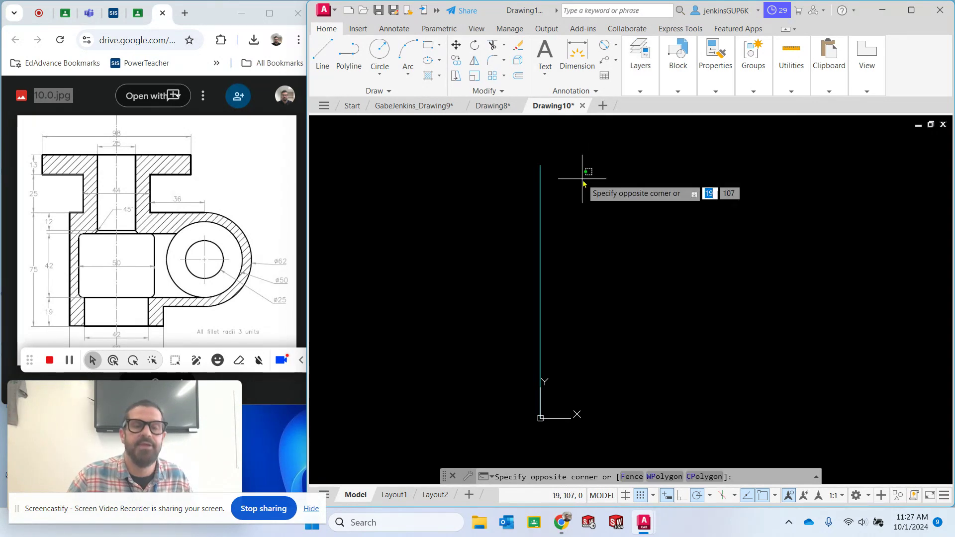
{"action": "key", "text": "Escape"}
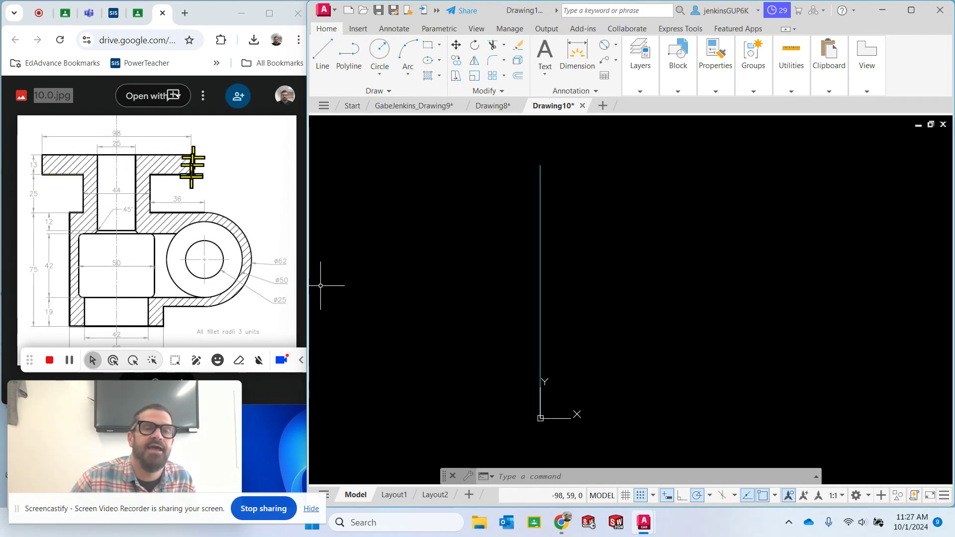
Offset the vertical construction line at the origin 49 units to both its left and right sides
{"action": "left_click", "coordinate": [520, 77]}
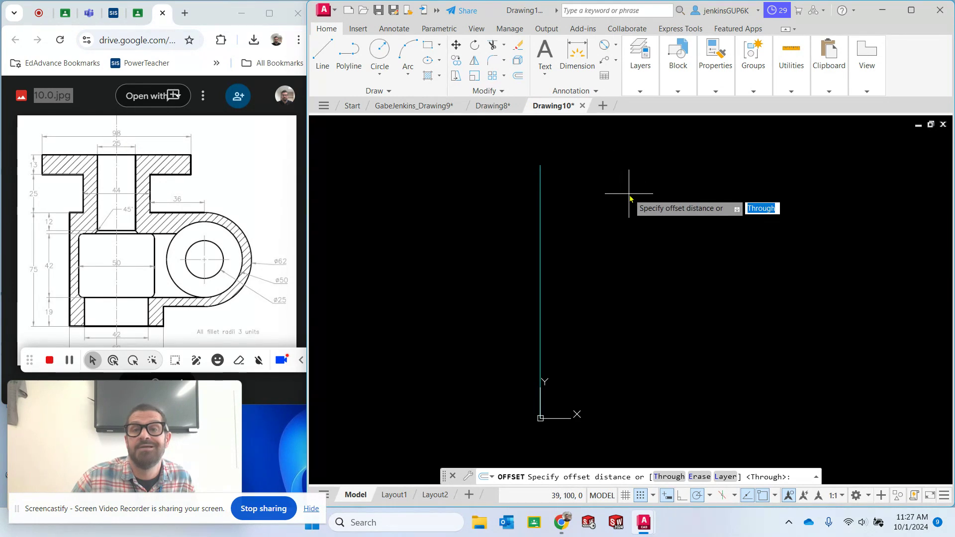
{"action": "type", "text": "49"}
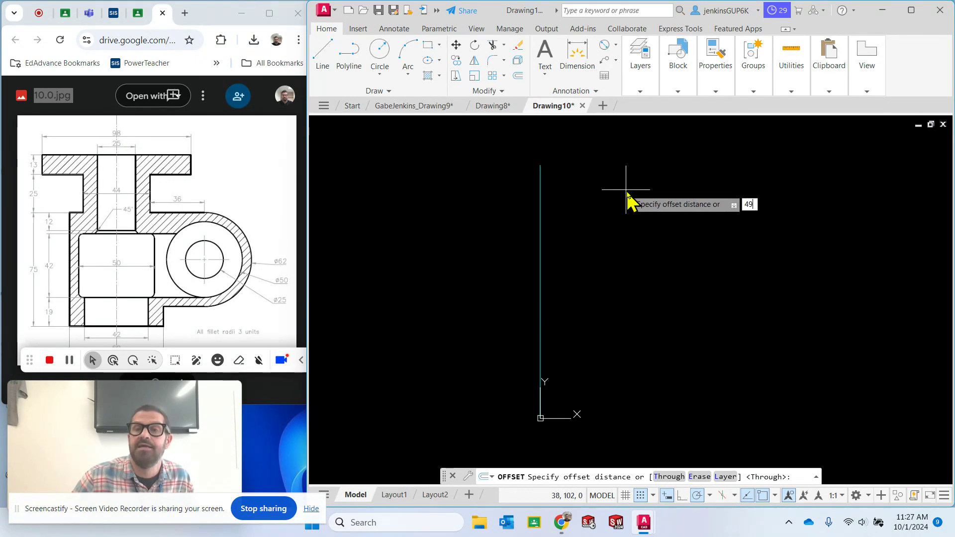
{"action": "key", "text": "Return"}
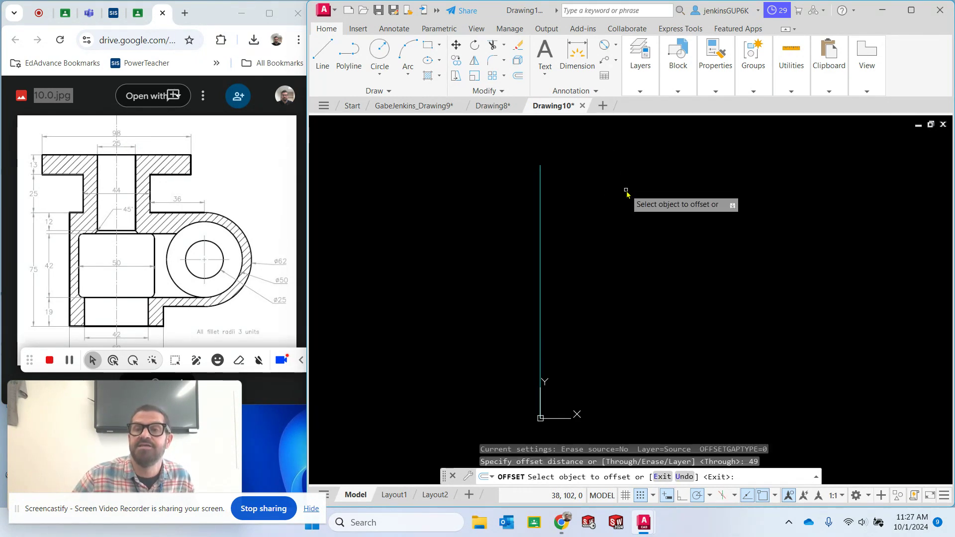
{"action": "left_click", "coordinate": [542, 211]}
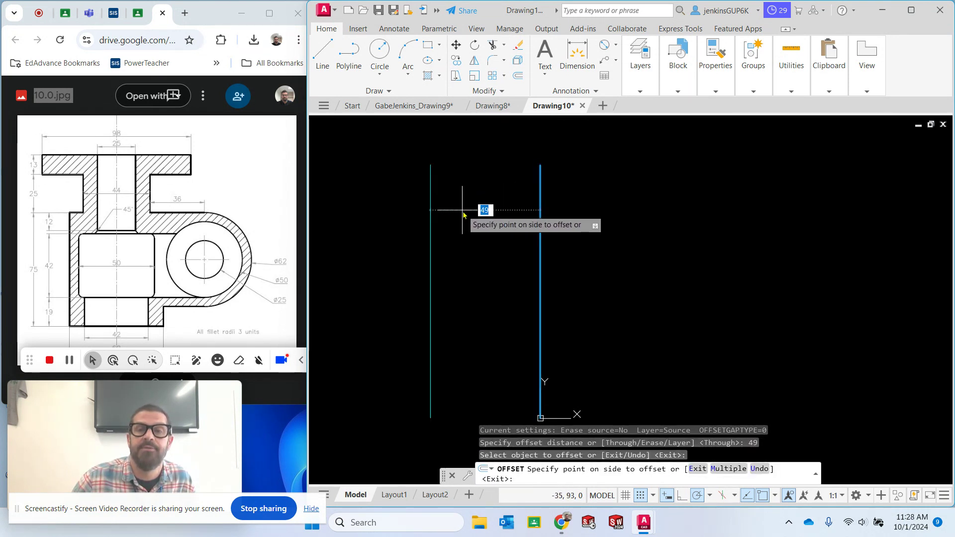
{"action": "left_click", "coordinate": [463, 208]}
{"action": "left_click", "coordinate": [542, 212]}
{"action": "left_click", "coordinate": [620, 213]}
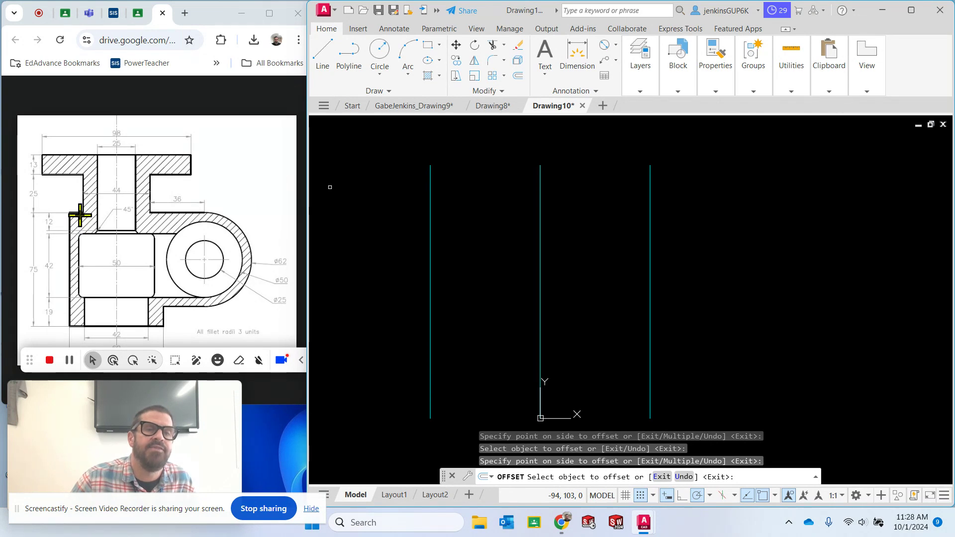
{"action": "left_click", "coordinate": [183, 303]}
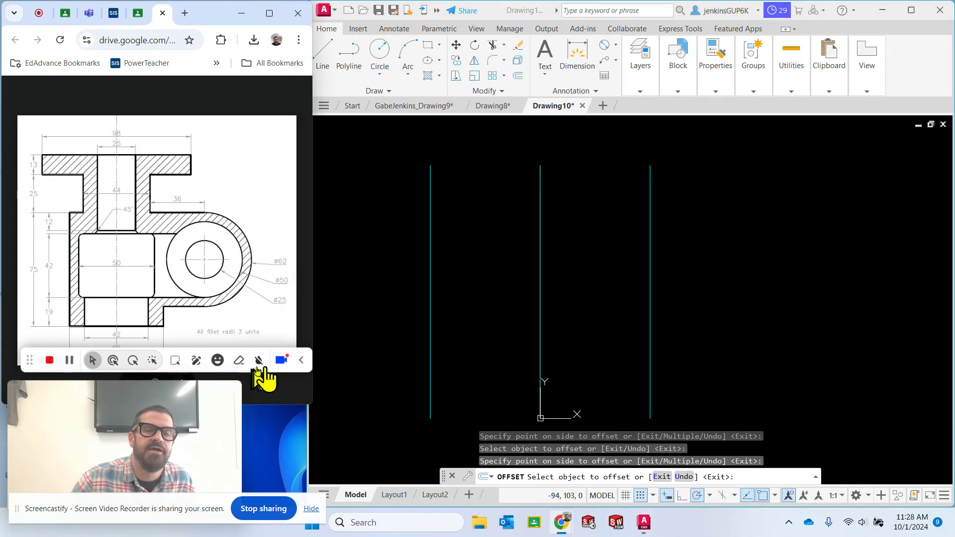
{"action": "left_click", "coordinate": [301, 360]}
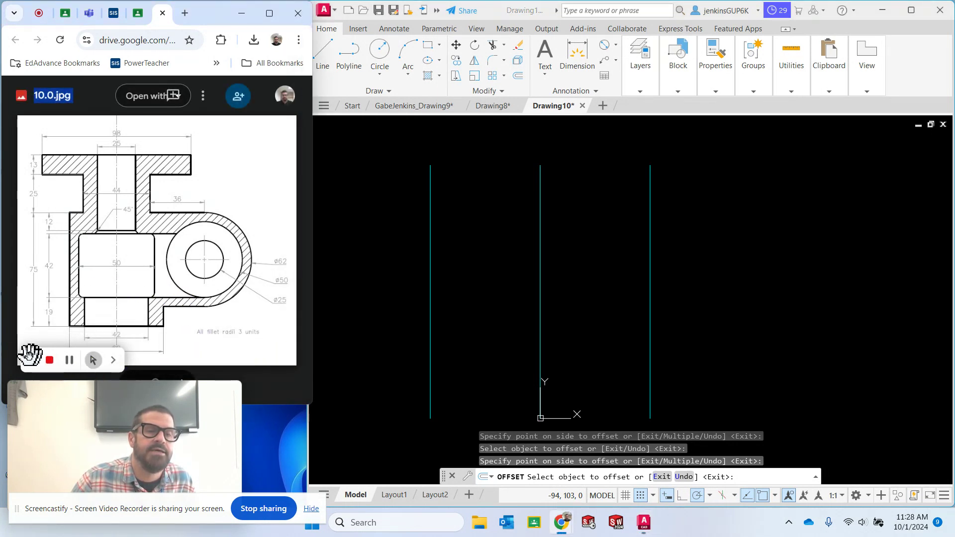
{"action": "left_click_drag", "start_coordinate": [28, 356], "coordinate": [289, 422]}
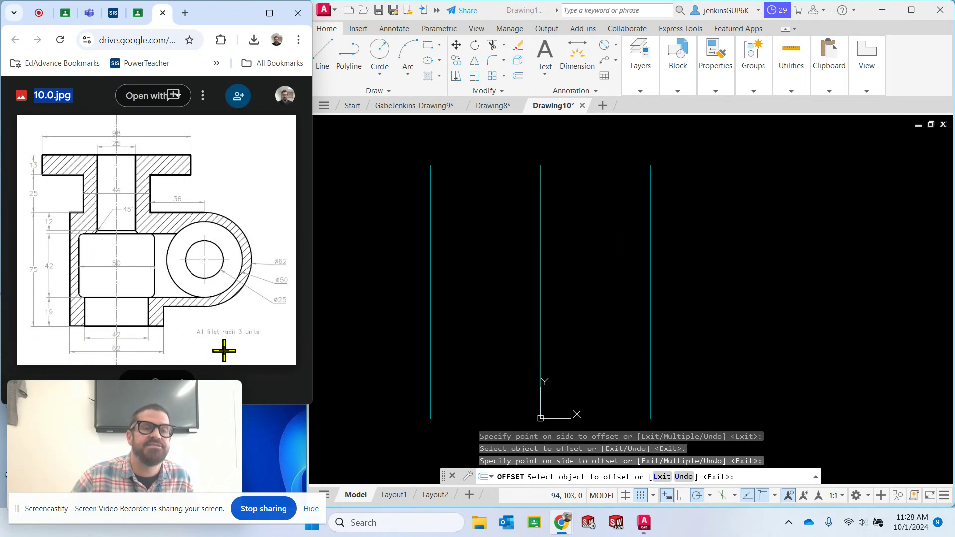
Offset the vertical centre line through the origin 31 units to both its left and right sides
{"action": "left_click", "coordinate": [754, 234]}
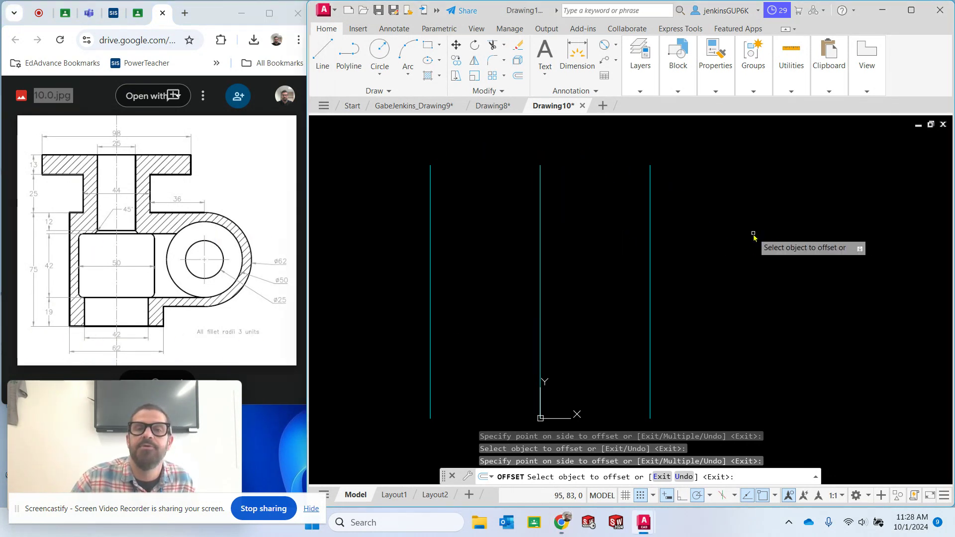
{"action": "left_click", "coordinate": [520, 77]}
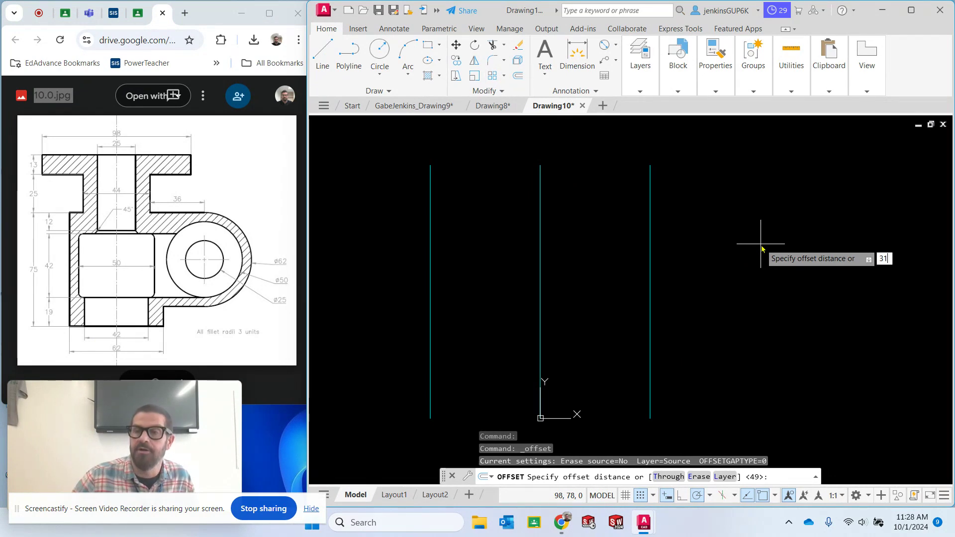
{"action": "type", "text": "31"}
{"action": "key", "text": "Return"}
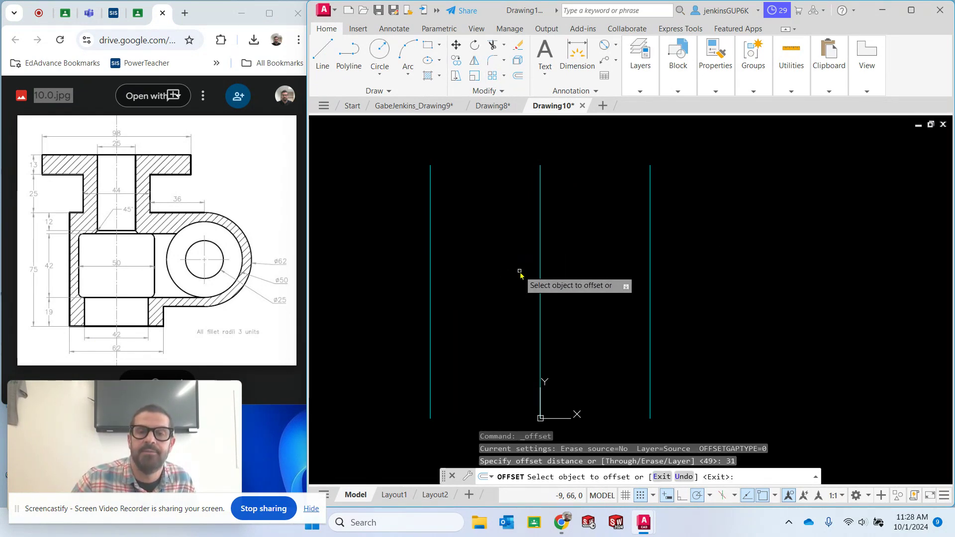
{"action": "left_click", "coordinate": [540, 270]}
{"action": "left_click", "coordinate": [493, 269]}
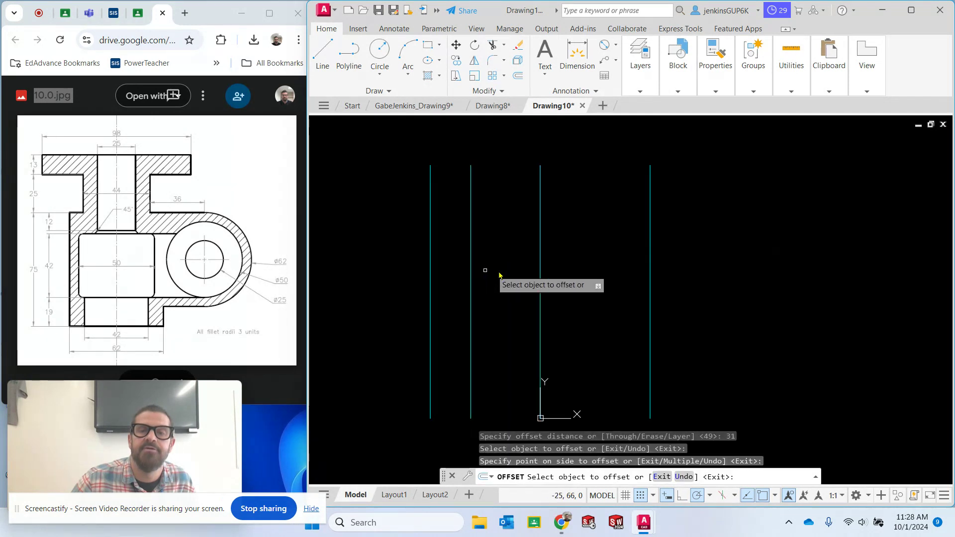
{"action": "left_click", "coordinate": [541, 270]}
{"action": "left_click", "coordinate": [576, 271]}
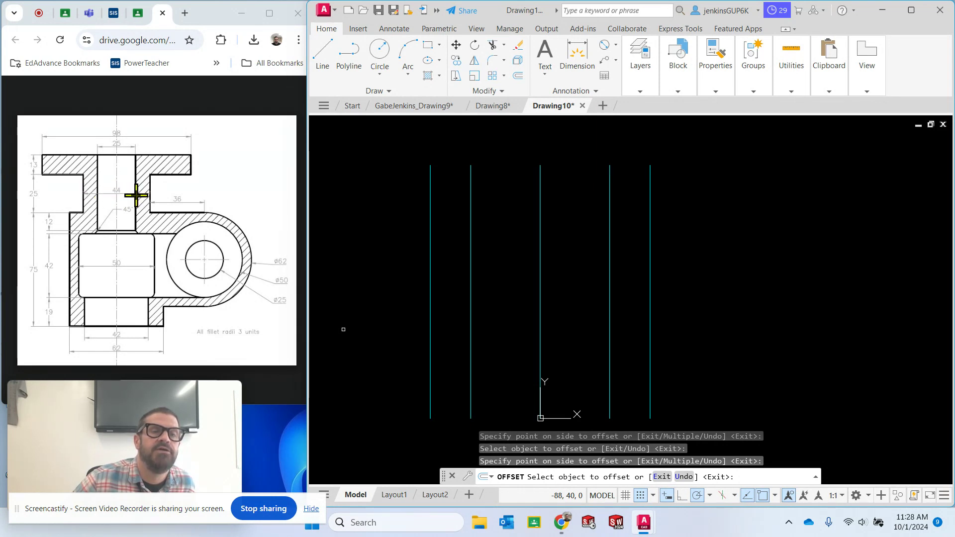
Offset the vertical centre line through the origin 22 units to both its left and right sides
{"action": "left_click", "coordinate": [518, 76]}
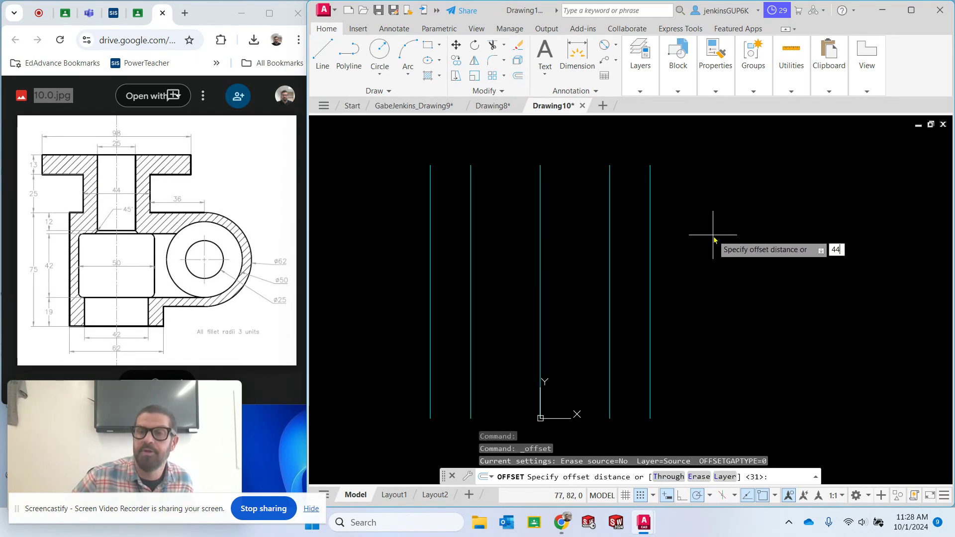
{"action": "type", "text": "22"}
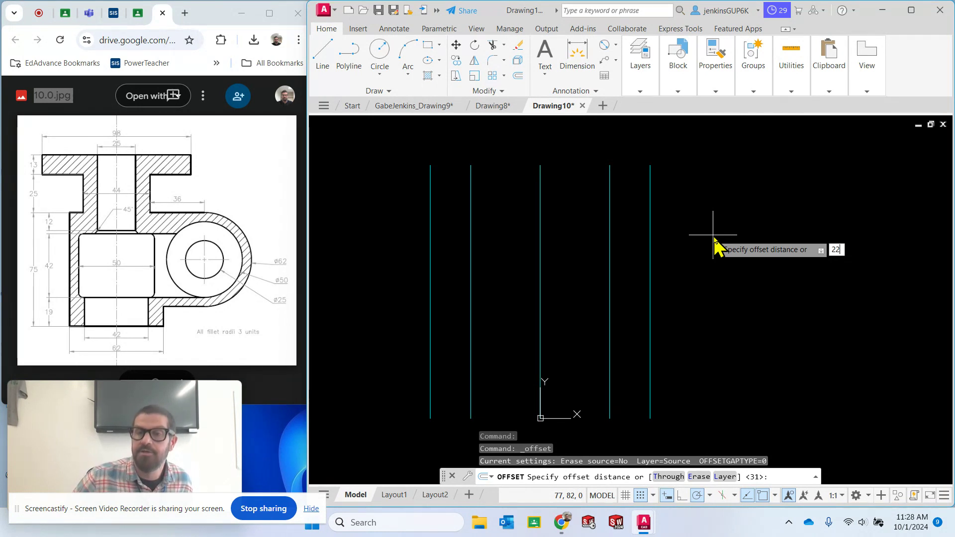
{"action": "key", "text": "Return"}
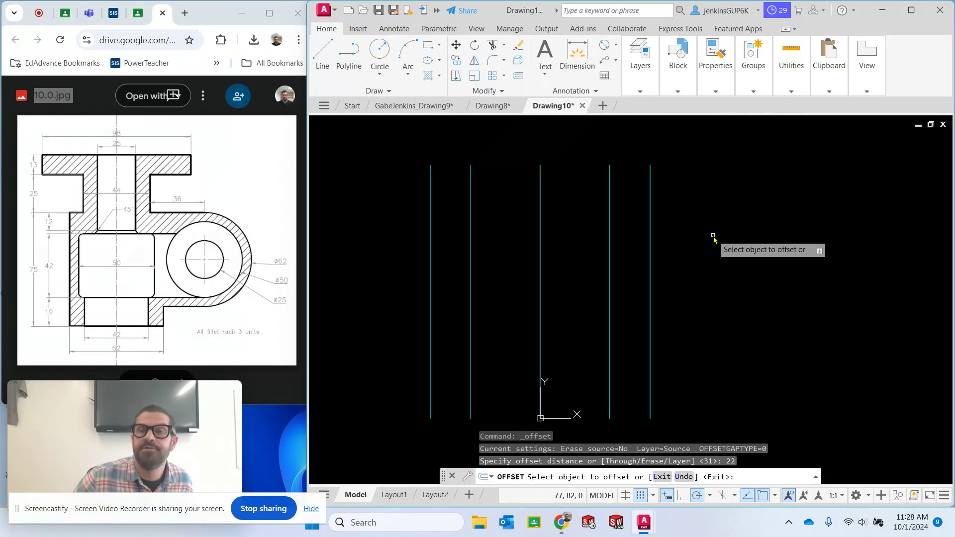
{"action": "left_click", "coordinate": [544, 236]}
{"action": "left_click", "coordinate": [494, 239]}
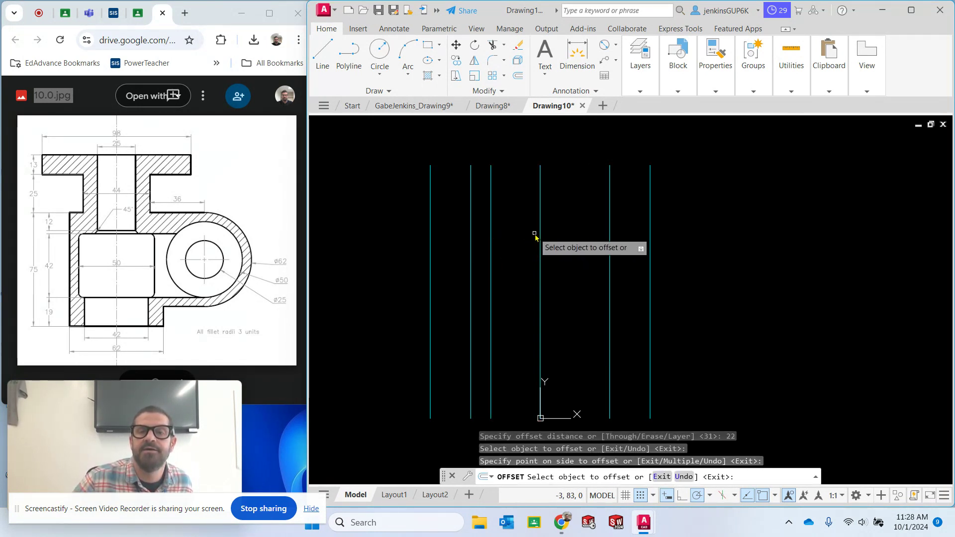
{"action": "left_click", "coordinate": [542, 237]}
{"action": "left_click", "coordinate": [575, 236]}
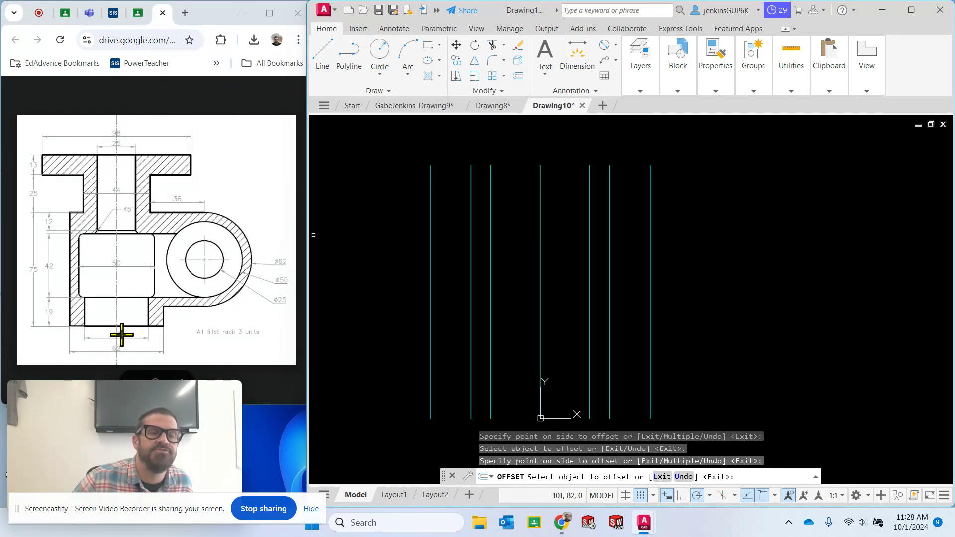
Offset the vertical centre line through the origin 21 units to both its left and right sides
{"action": "left_click", "coordinate": [520, 77]}
{"action": "type", "text": "2"}
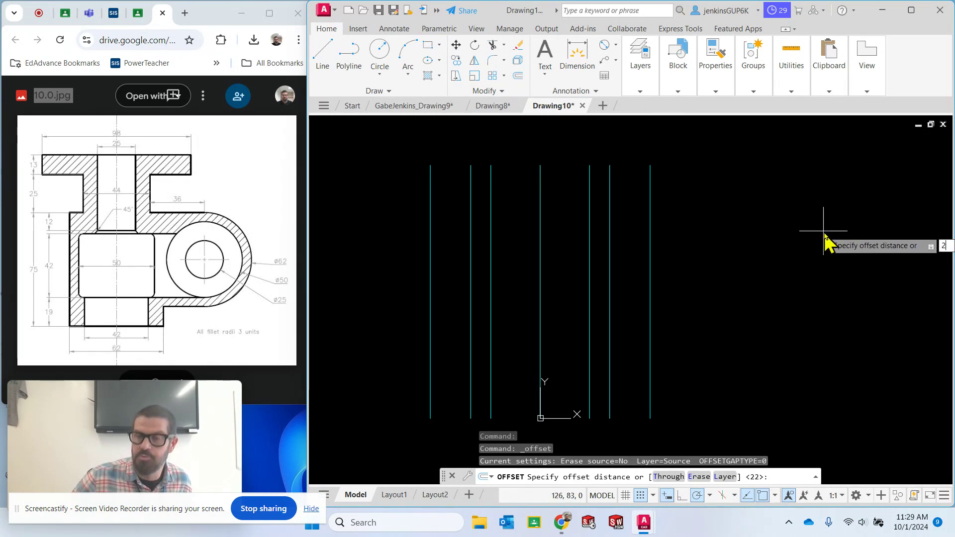
{"action": "type", "text": "1"}
{"action": "key", "text": "Return"}
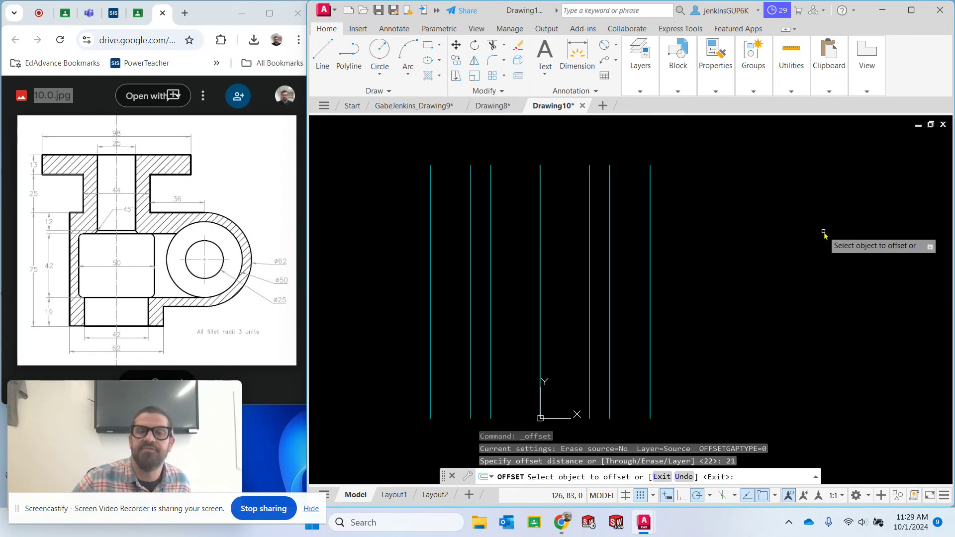
{"action": "left_click", "coordinate": [541, 266]}
{"action": "left_click", "coordinate": [509, 269]}
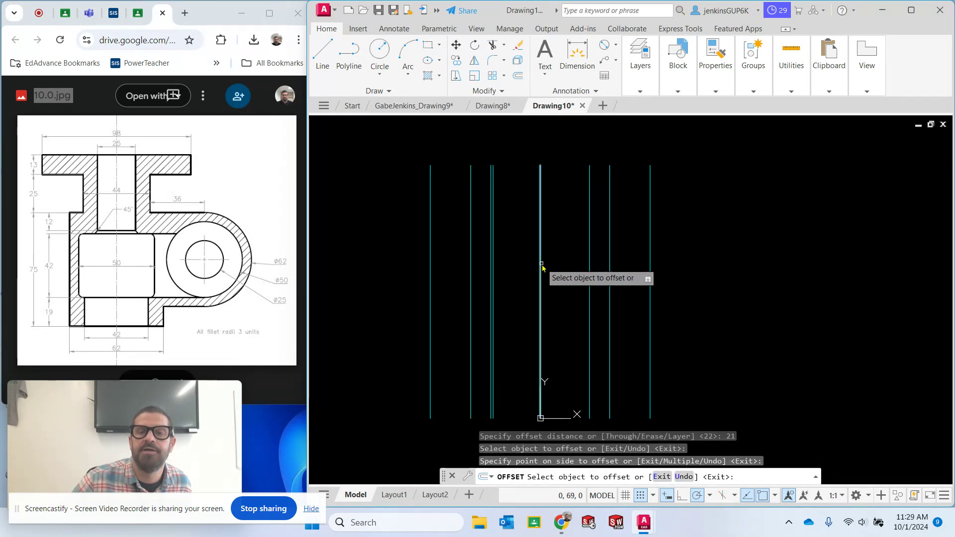
{"action": "left_click", "coordinate": [541, 272]}
{"action": "left_click", "coordinate": [557, 267]}
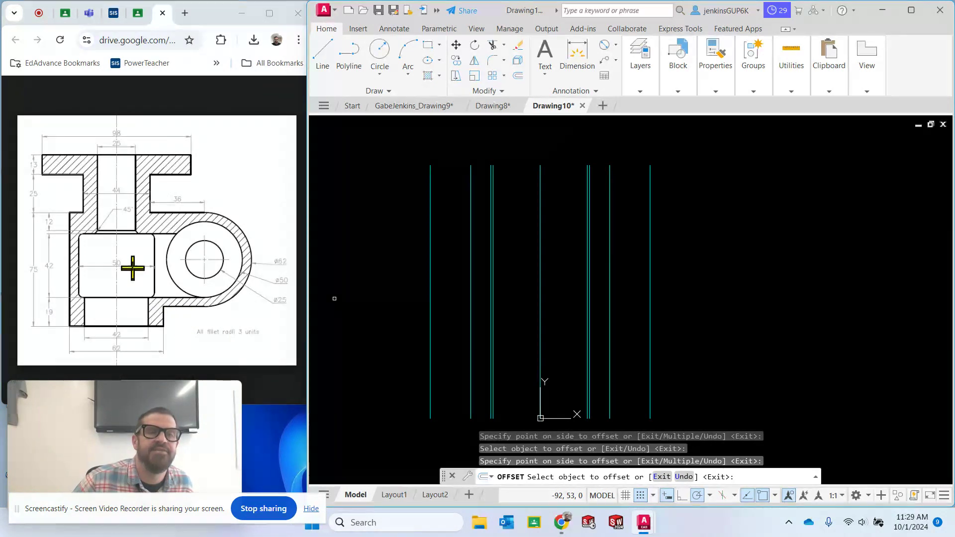
Offset the vertical centre line through the origin 25 units to both its left and right sides
{"action": "left_click", "coordinate": [518, 75]}
{"action": "type", "text": "25"}
{"action": "key", "text": "Return"}
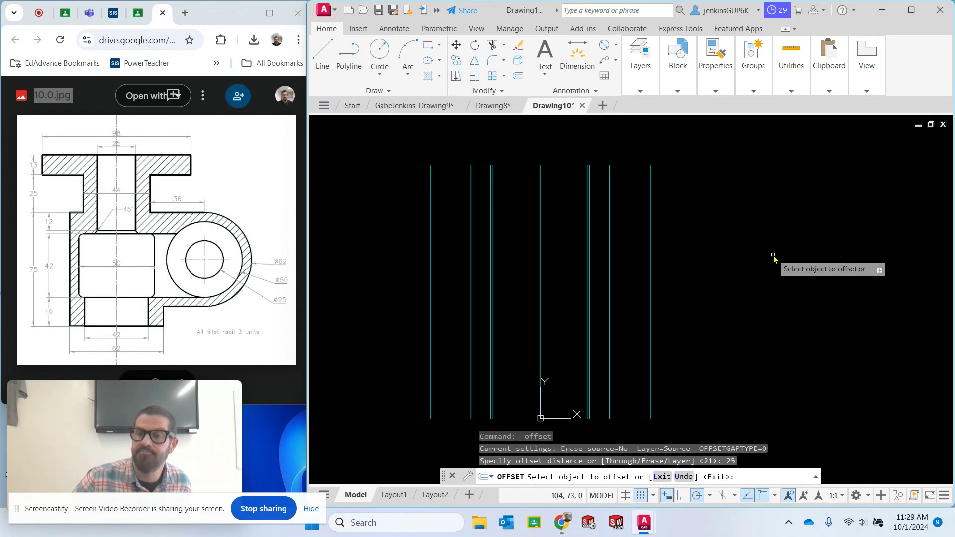
{"action": "left_click", "coordinate": [541, 249]}
{"action": "left_click", "coordinate": [518, 242]}
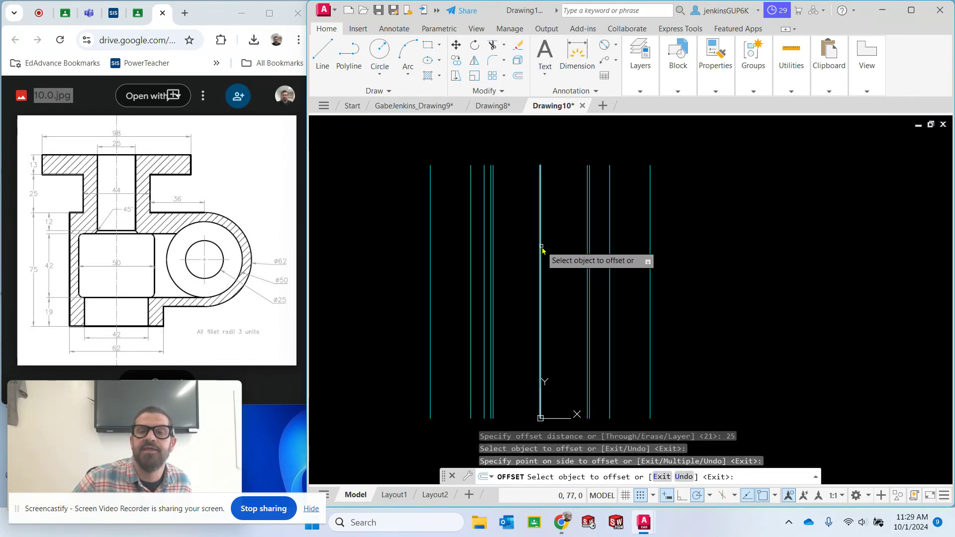
{"action": "left_click", "coordinate": [541, 250]}
{"action": "left_click", "coordinate": [572, 247]}
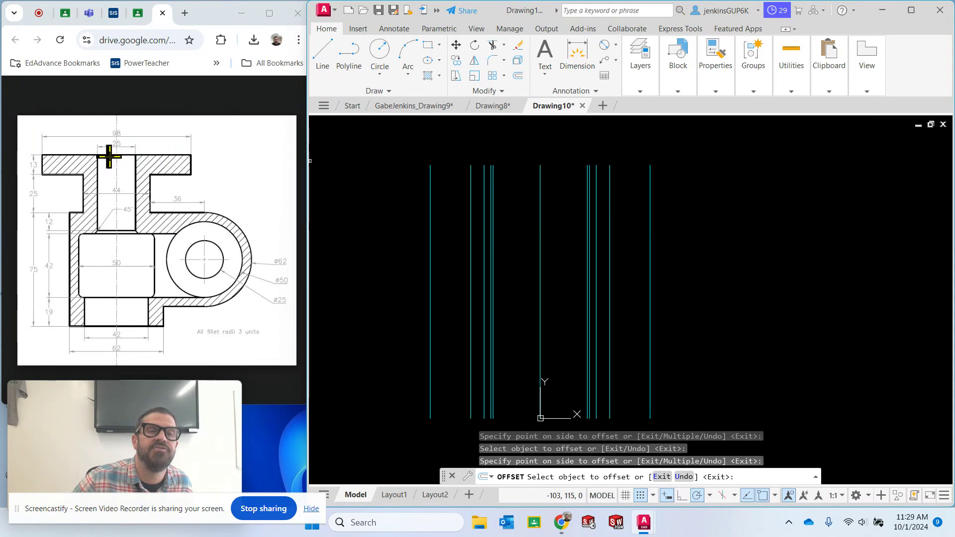
Offset the vertical centre line through the origin 12.5 units to both its left and right sides
{"action": "left_click", "coordinate": [518, 76]}
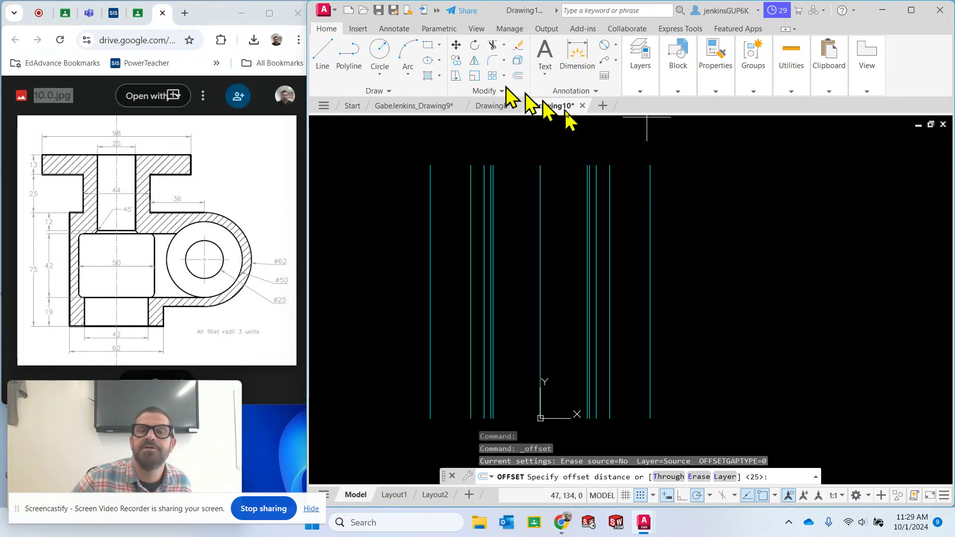
{"action": "type", "text": "1"}
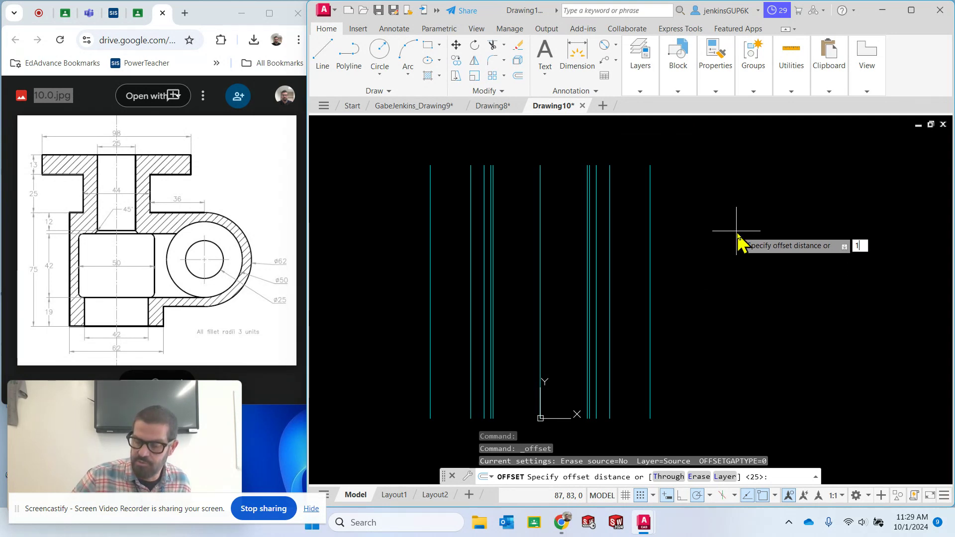
{"action": "type", "text": "2.5"}
{"action": "key", "text": "Return"}
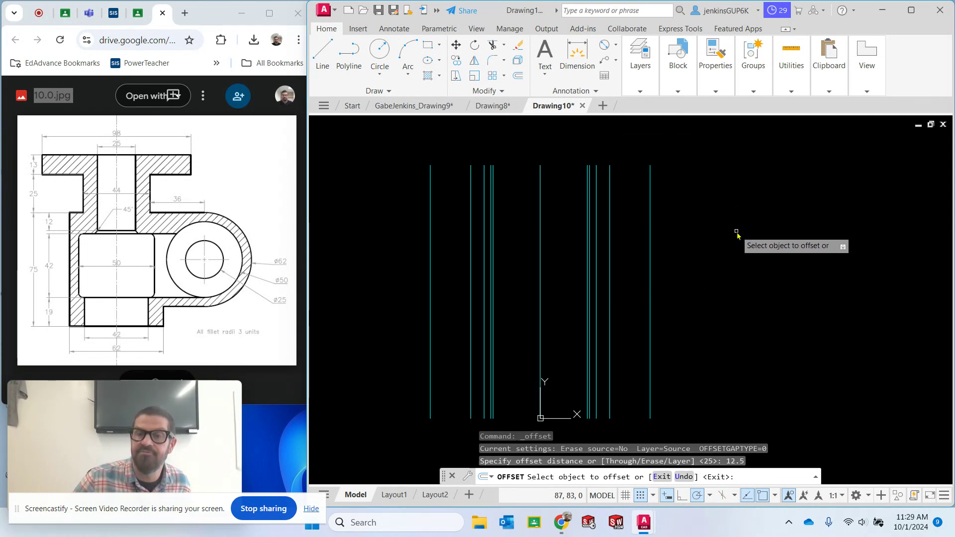
{"action": "left_click", "coordinate": [540, 214]}
{"action": "left_click", "coordinate": [528, 218]}
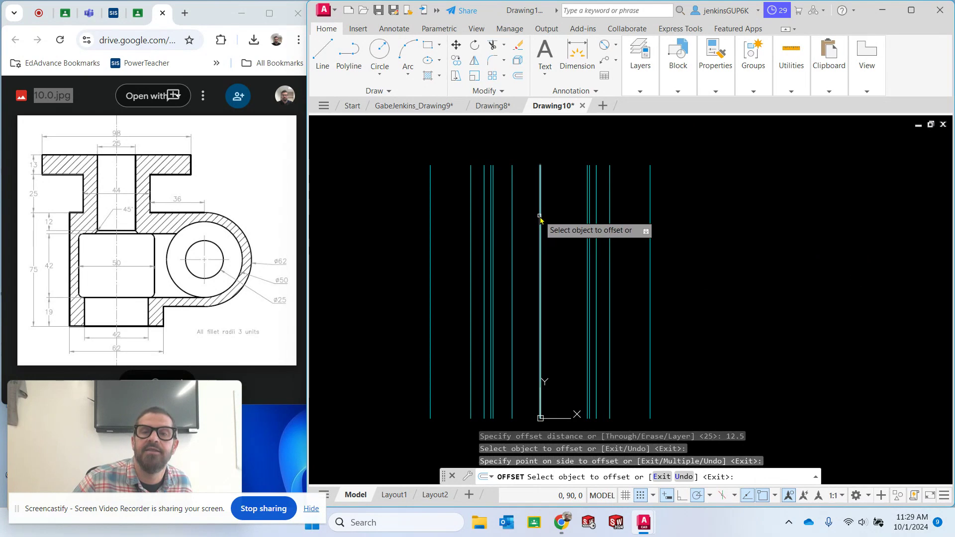
{"action": "left_click", "coordinate": [540, 216]}
{"action": "left_click", "coordinate": [563, 220]}
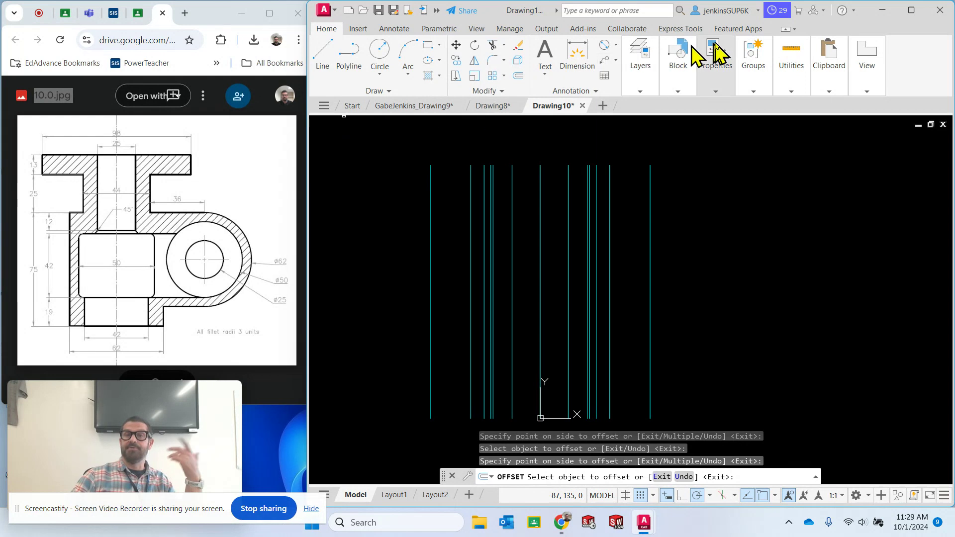
Make the Visible layer the current layer for drawing the part outline
{"action": "mouse_move", "coordinate": [646, 100]}
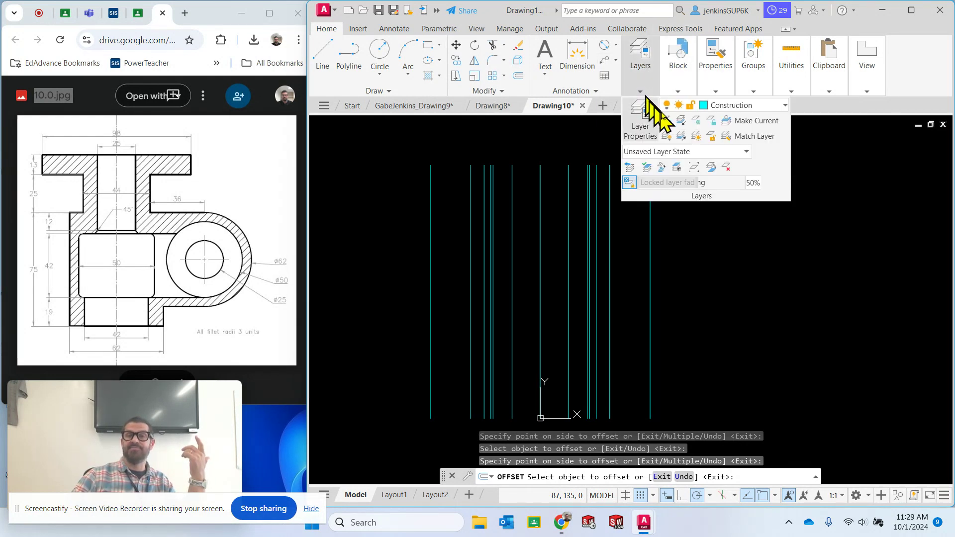
{"action": "left_click", "coordinate": [744, 105]}
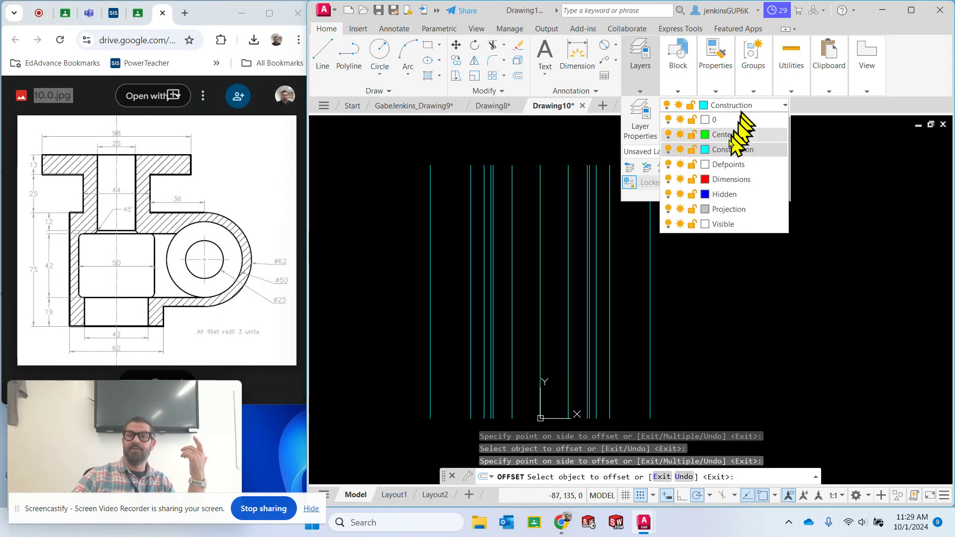
{"action": "left_click", "coordinate": [731, 232]}
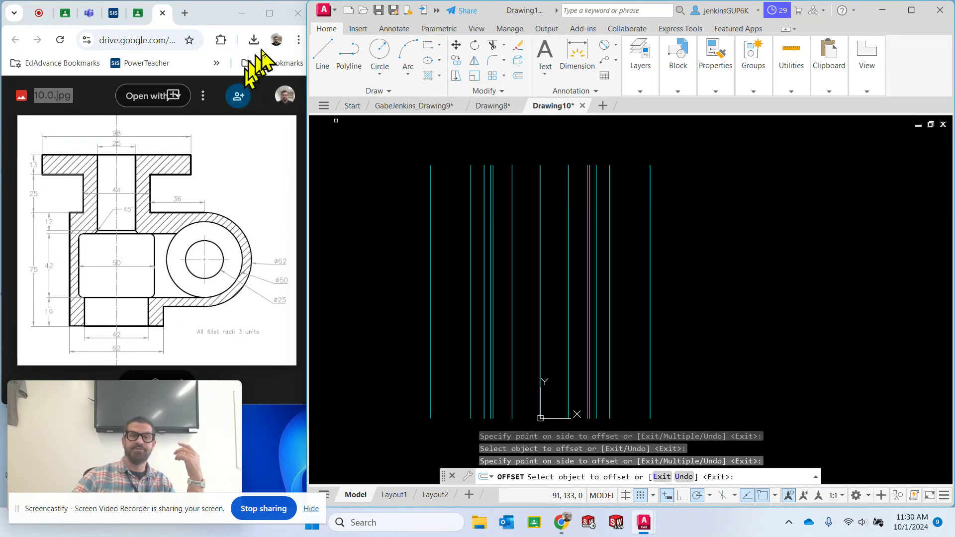
Draw the flange outline with lines from the centre line's upper end to the outermost left construction line and 13 units down
{"action": "left_click", "coordinate": [323, 50]}
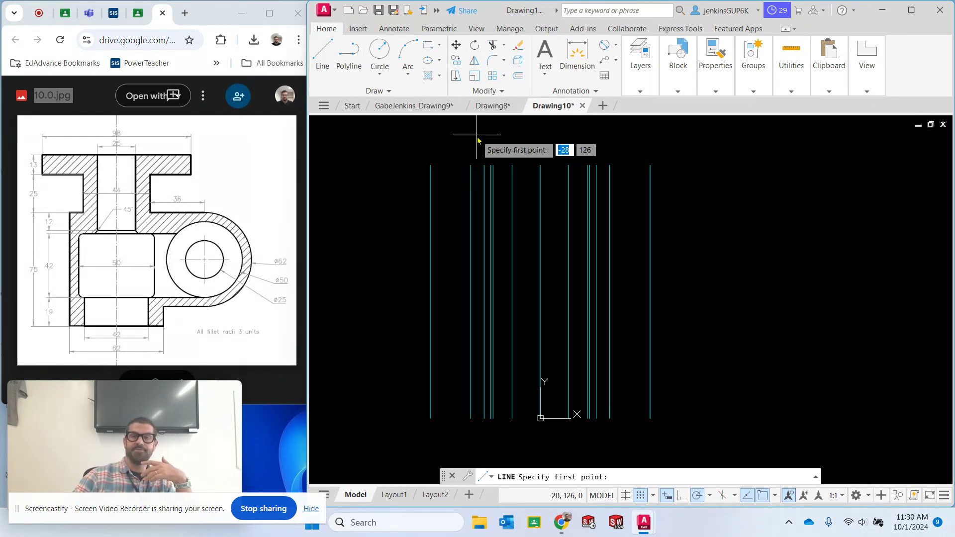
{"action": "left_click", "coordinate": [541, 165]}
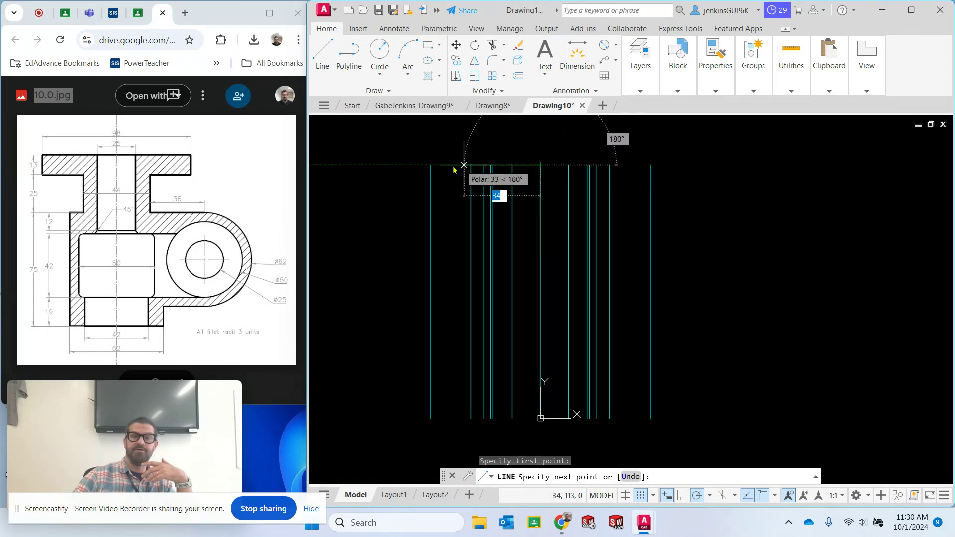
{"action": "left_click", "coordinate": [431, 165]}
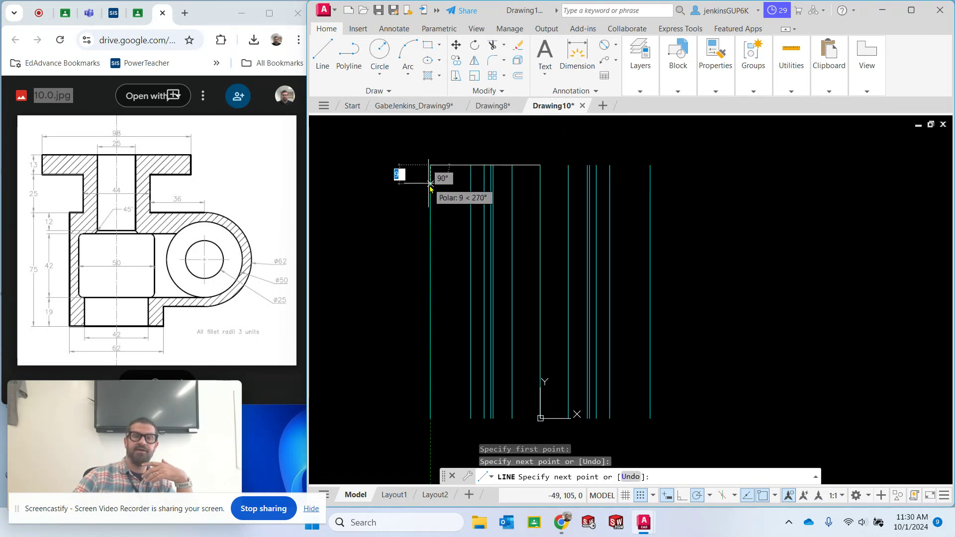
{"action": "type", "text": "13"}
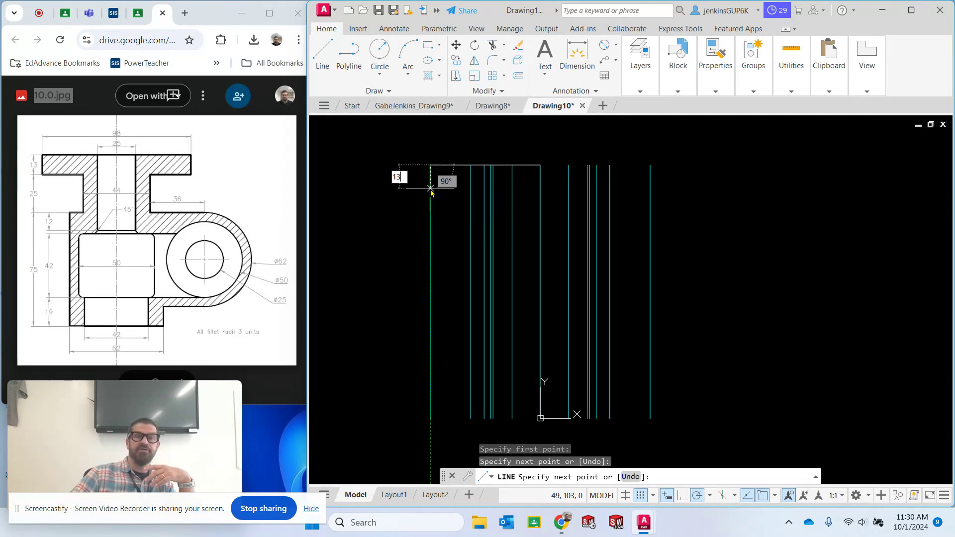
{"action": "key", "text": "Return"}
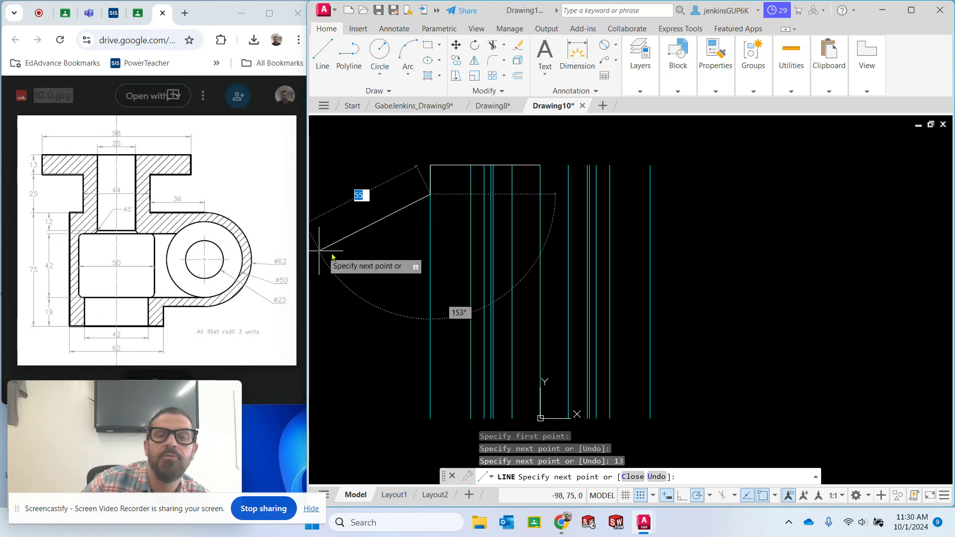
Continue the outline right to the 22-unit construction line, down 25 units, left to the 31-unit line and down to its lower end
{"action": "left_click", "coordinate": [493, 198]}
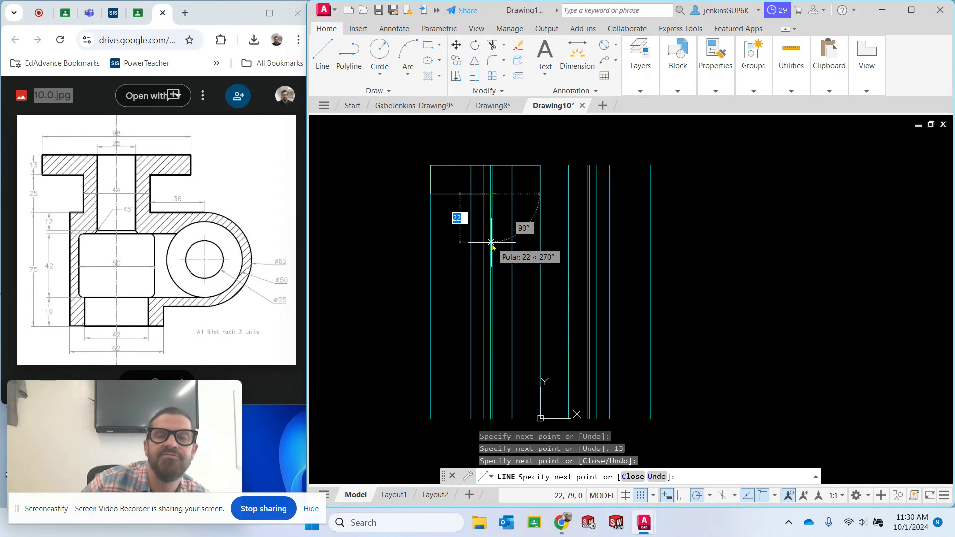
{"action": "type", "text": "25"}
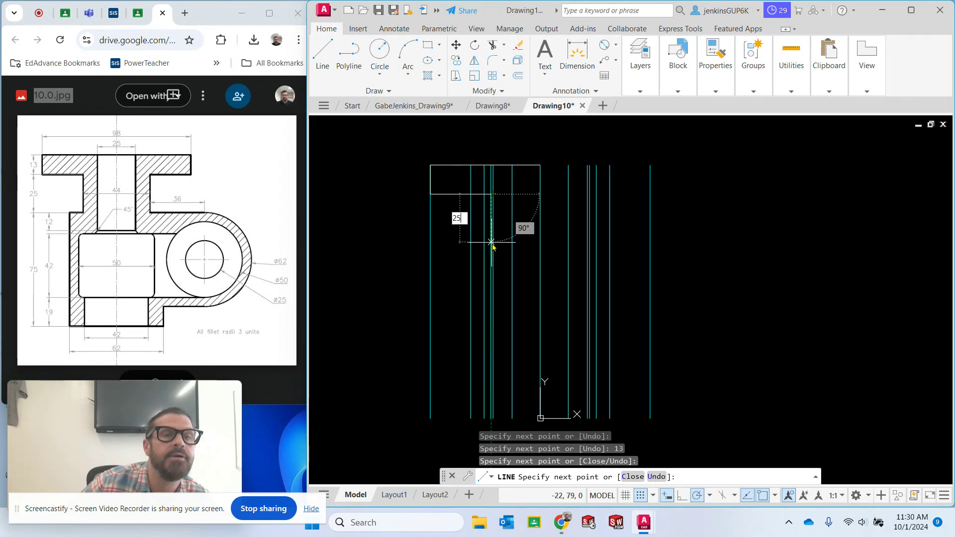
{"action": "key", "text": "Return"}
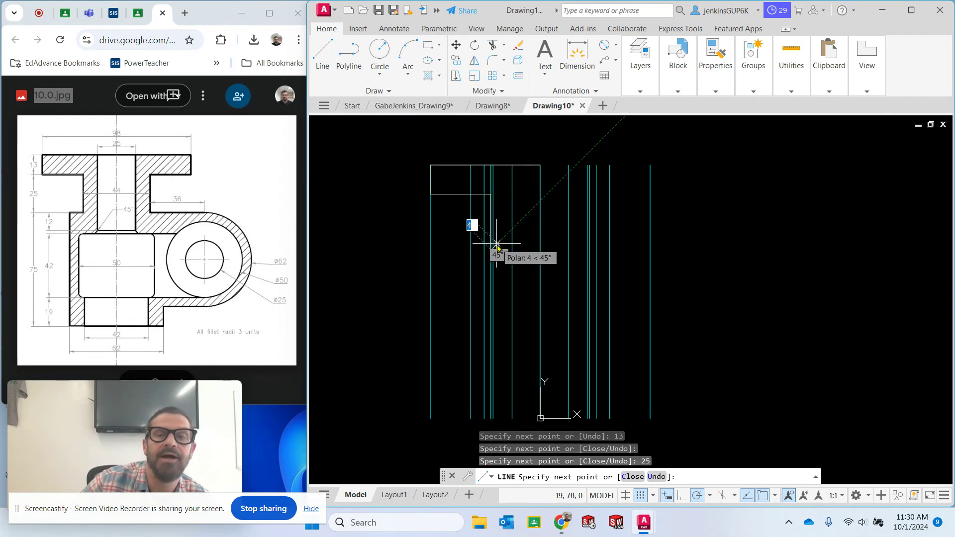
{"action": "left_click", "coordinate": [471, 253]}
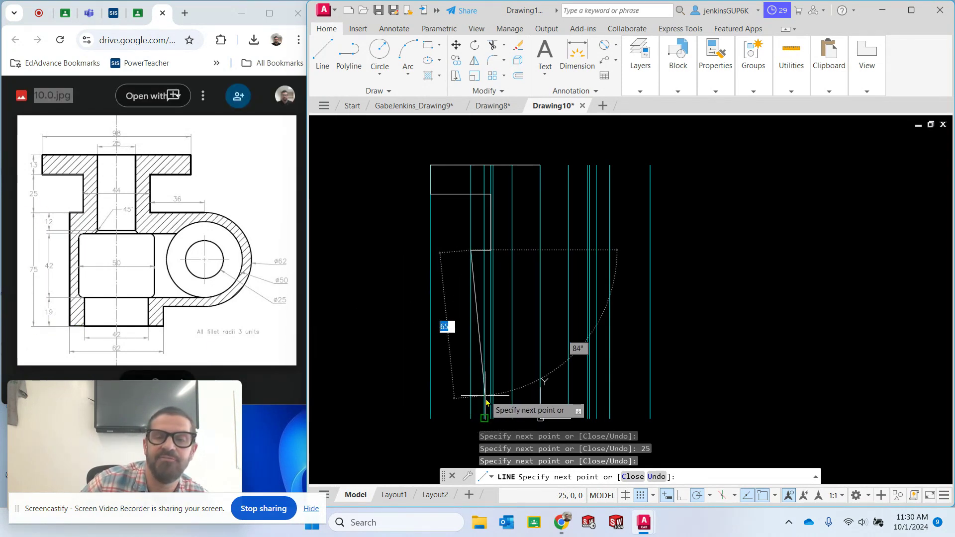
{"action": "left_click", "coordinate": [471, 418]}
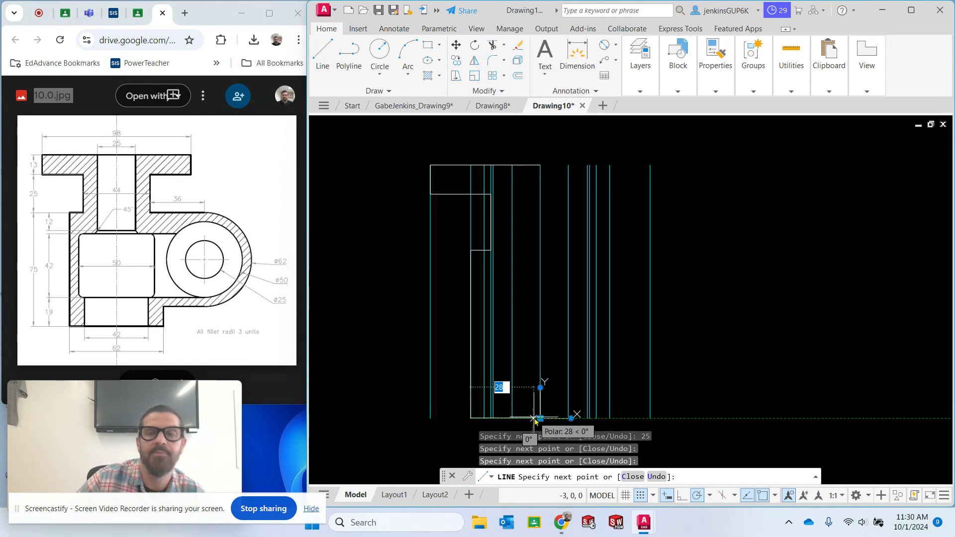
{"action": "key", "text": "Escape"}
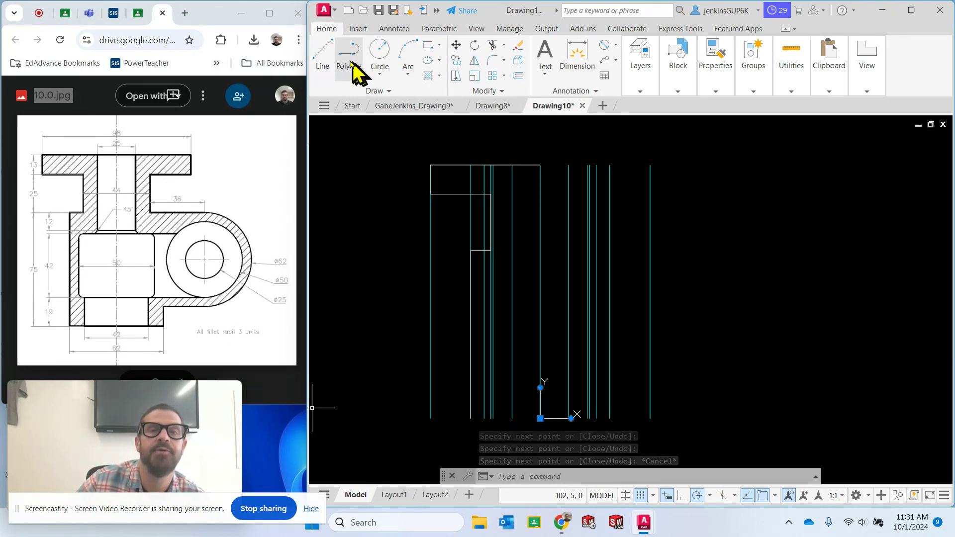
{"action": "left_click", "coordinate": [322, 52]}
{"action": "left_click", "coordinate": [470, 419]}
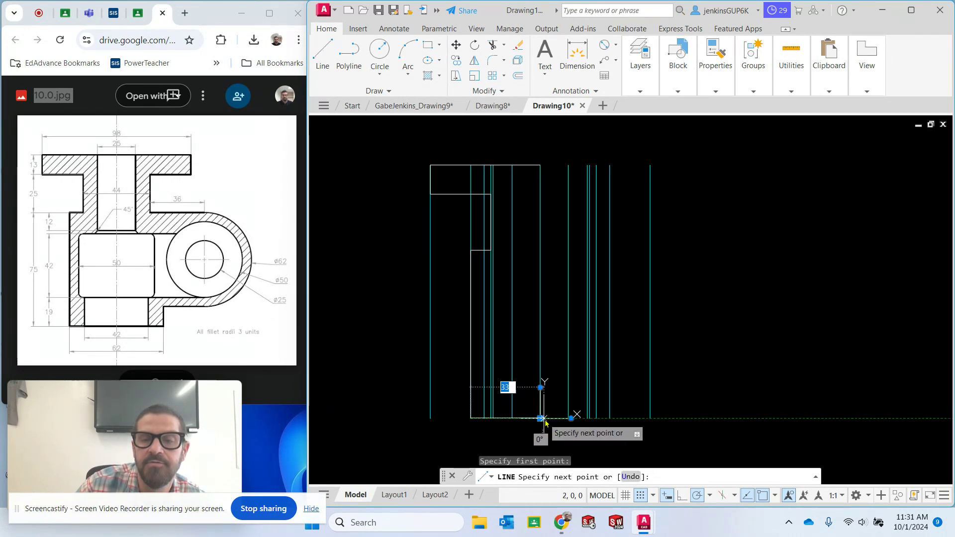
{"action": "scroll", "coordinate": [543, 422], "scroll_direction": "up", "scroll_amount": 3}
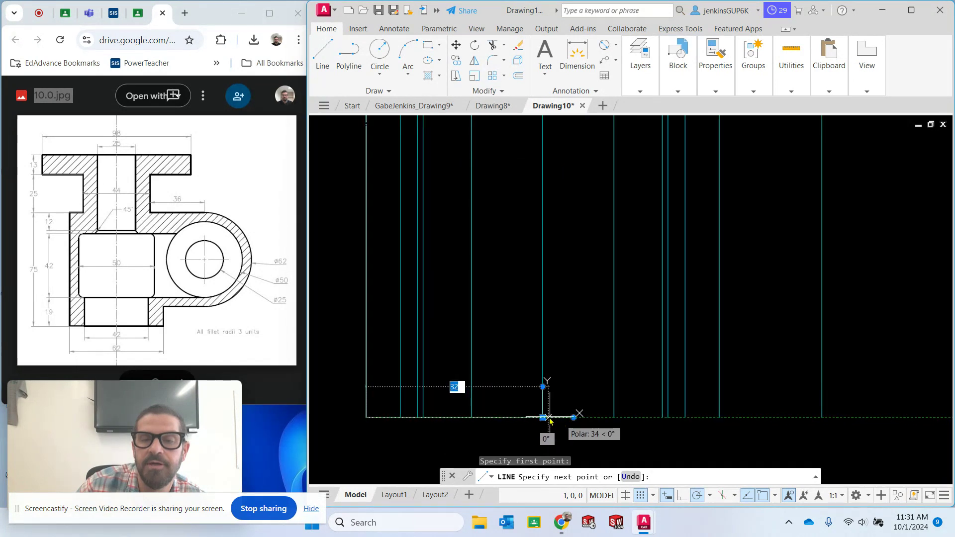
{"action": "left_click", "coordinate": [544, 422]}
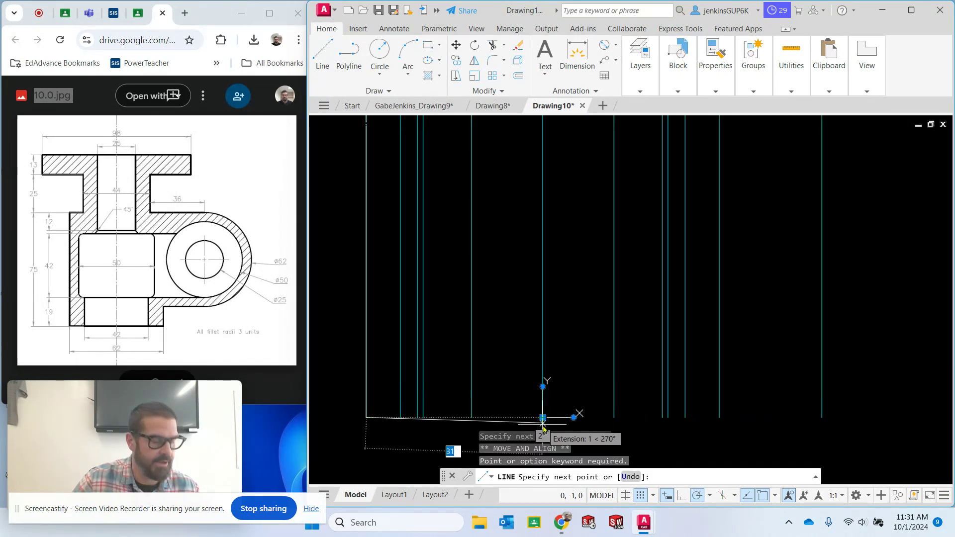
{"action": "key", "text": "Escape"}
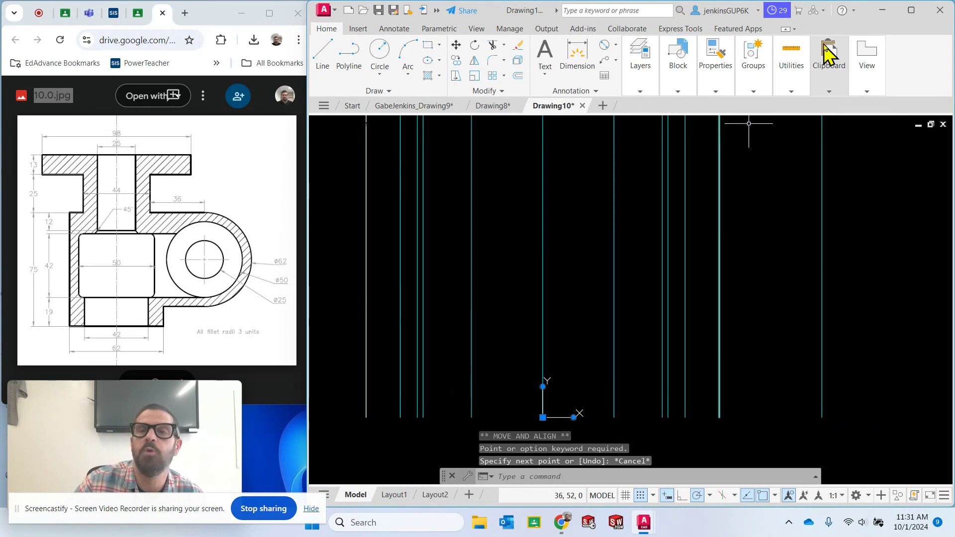
Draw the bottom edge of the outline from the lower end of the left 31-unit construction line to the origin
{"action": "mouse_move", "coordinate": [640, 74]}
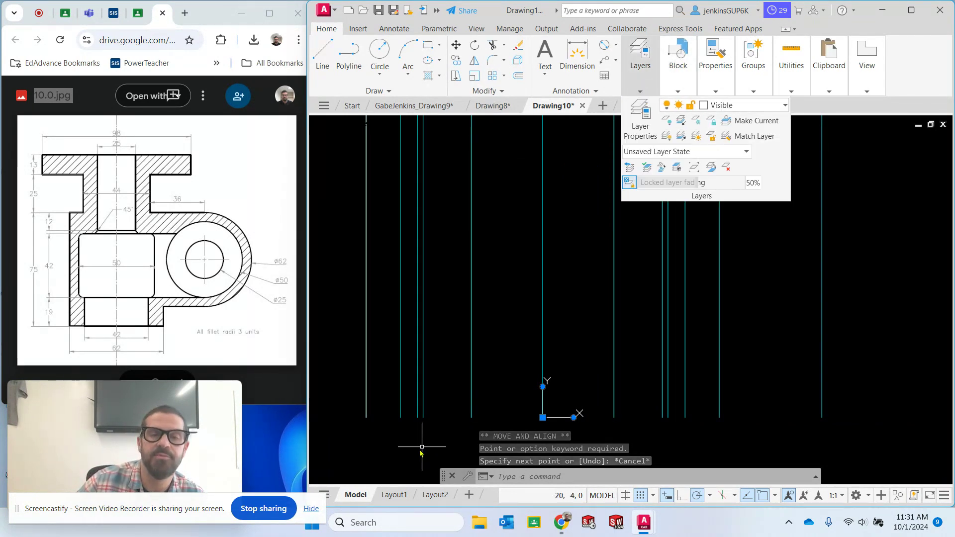
{"action": "scroll", "coordinate": [429, 393], "scroll_direction": "up", "scroll_amount": 4}
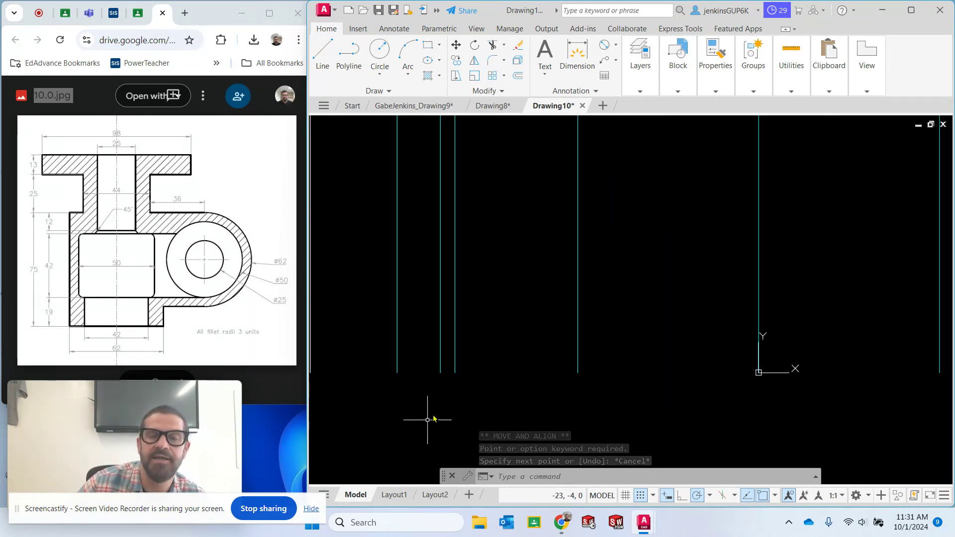
{"action": "left_click", "coordinate": [321, 56]}
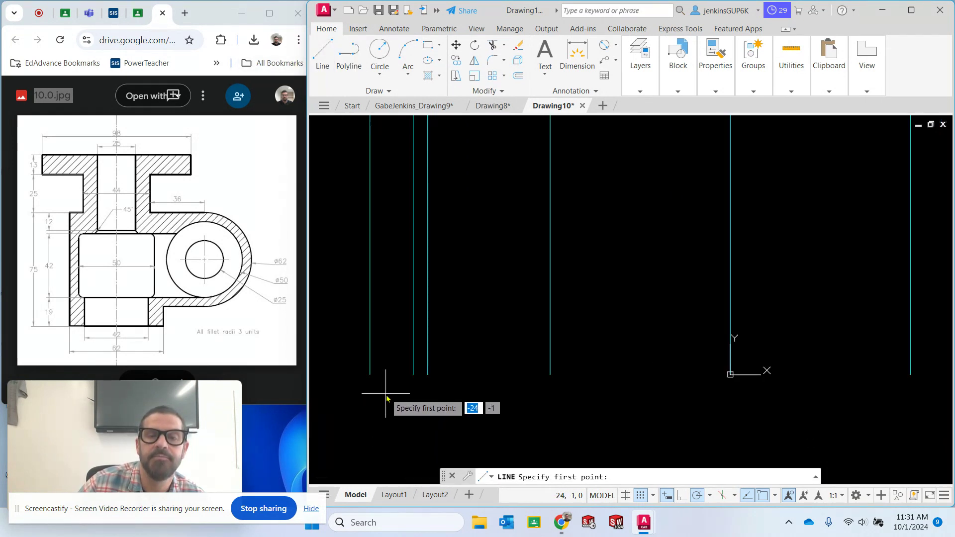
{"action": "scroll", "coordinate": [359, 394], "scroll_direction": "down", "scroll_amount": 5}
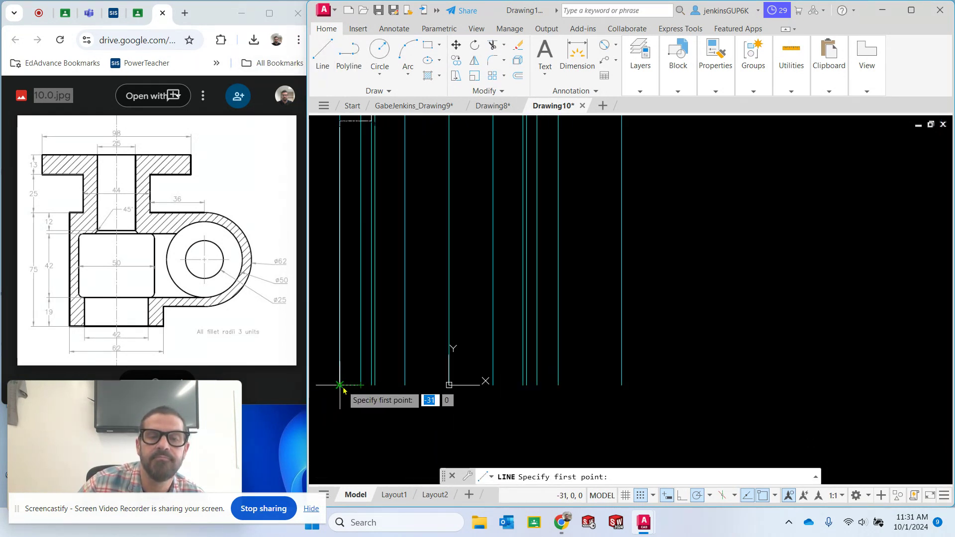
{"action": "left_click", "coordinate": [341, 388]}
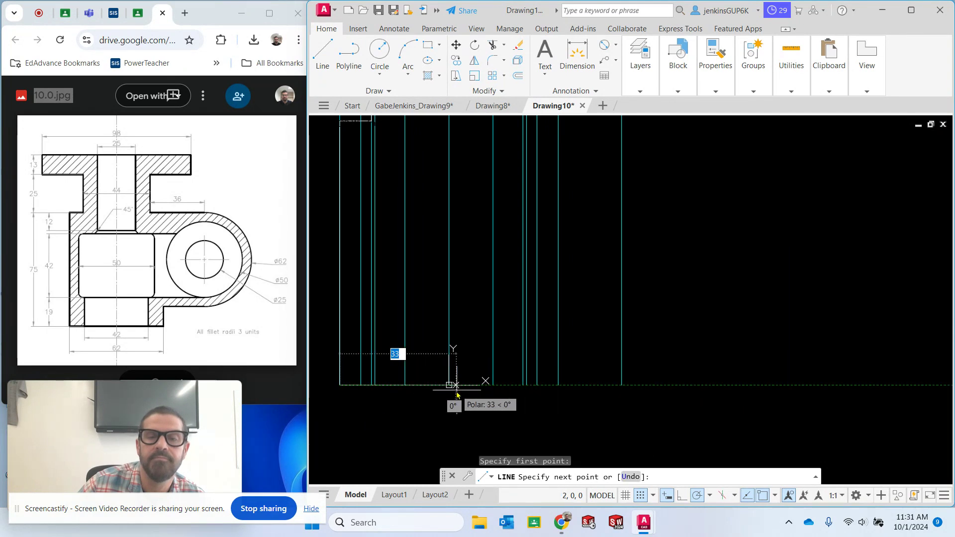
{"action": "scroll", "coordinate": [515, 297], "scroll_direction": "down", "scroll_amount": 3}
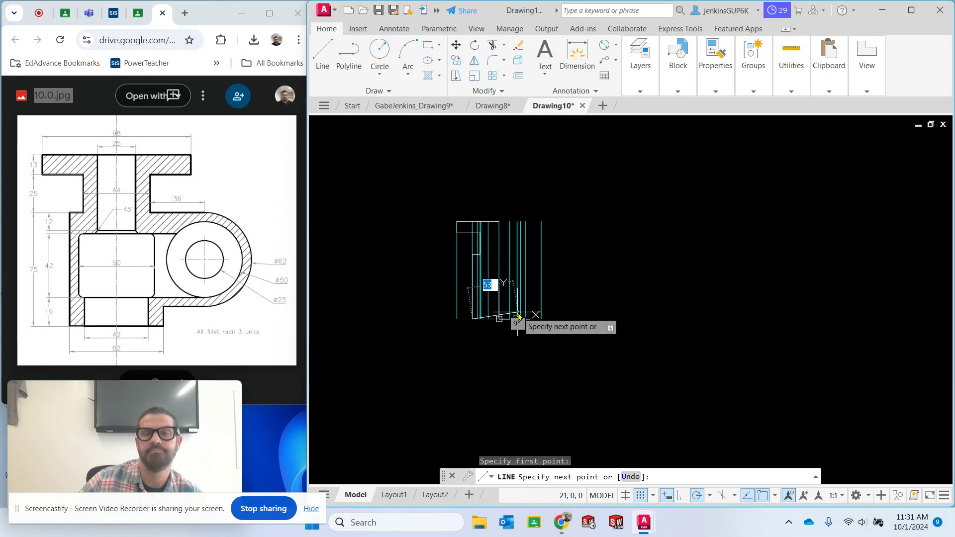
{"action": "scroll", "coordinate": [506, 314], "scroll_direction": "up", "scroll_amount": 3}
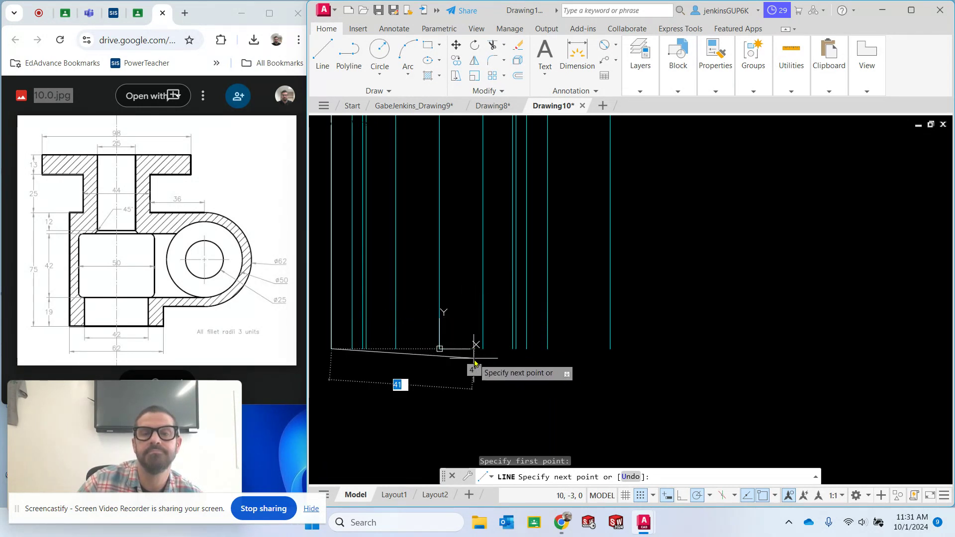
{"action": "left_click", "coordinate": [440, 349]}
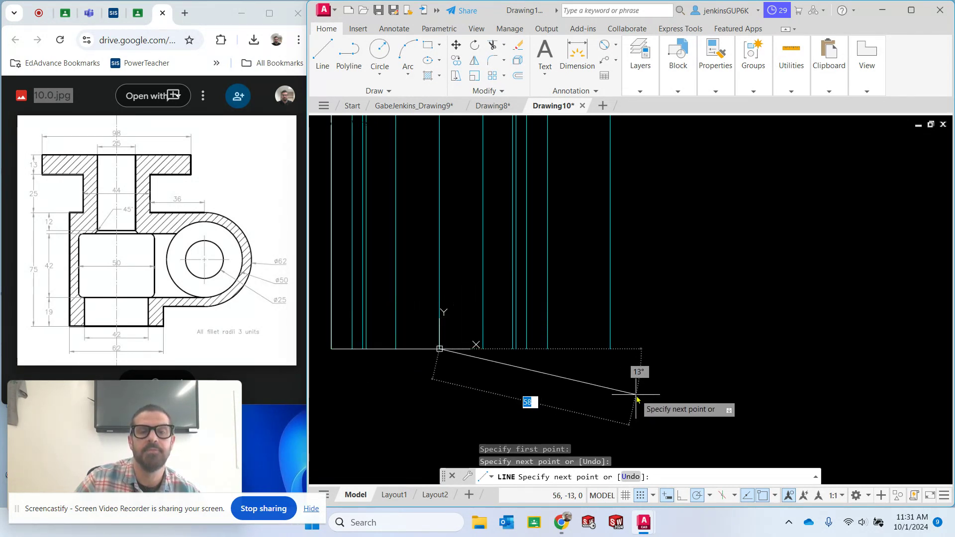
{"action": "key", "text": "Escape"}
Draw the lower bore as a closed rectangle of lines, 19 units up from the base between the two 21-unit construction lines
{"action": "scroll", "coordinate": [478, 301], "scroll_direction": "down", "scroll_amount": 3}
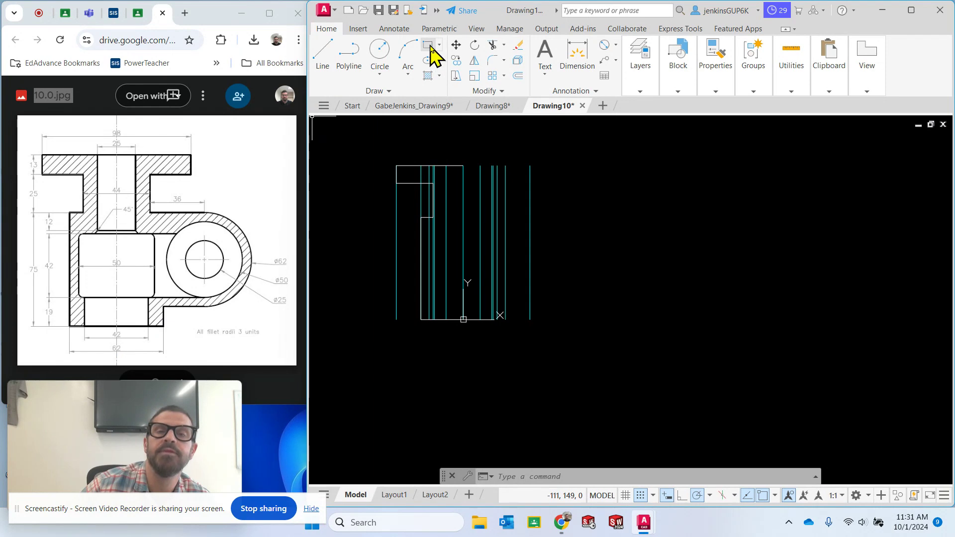
{"action": "left_click", "coordinate": [318, 56]}
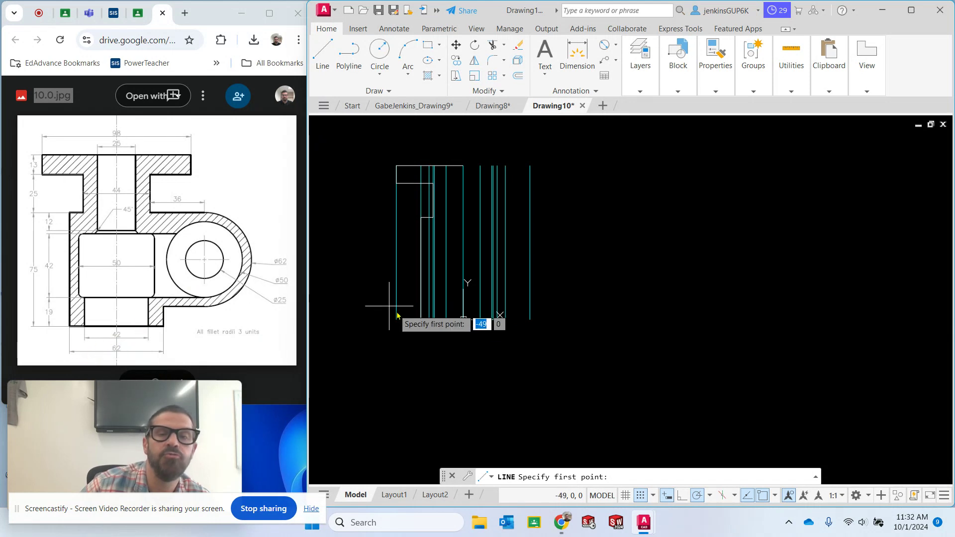
{"action": "scroll", "coordinate": [436, 320], "scroll_direction": "down", "scroll_amount": 4}
{"action": "scroll", "coordinate": [437, 320], "scroll_direction": "up", "scroll_amount": 6}
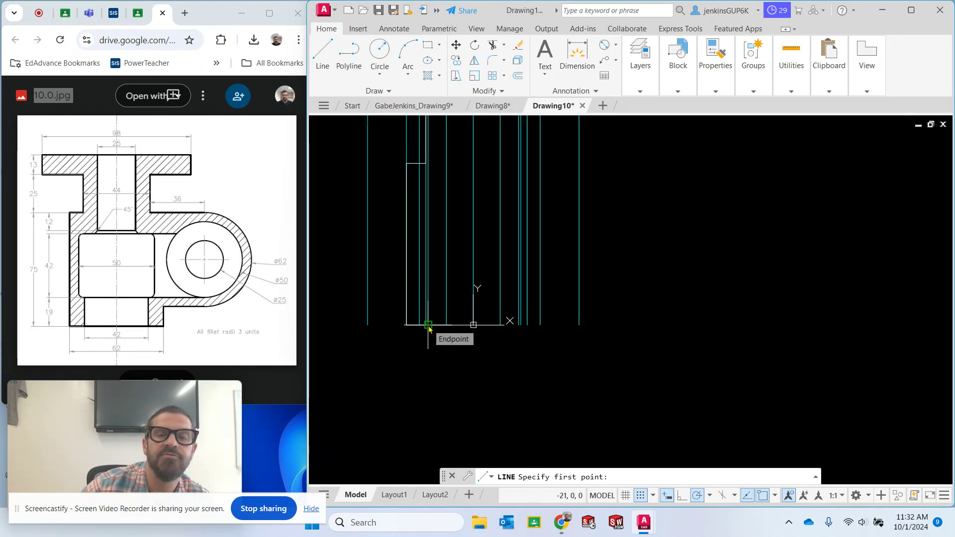
{"action": "left_click", "coordinate": [428, 328]}
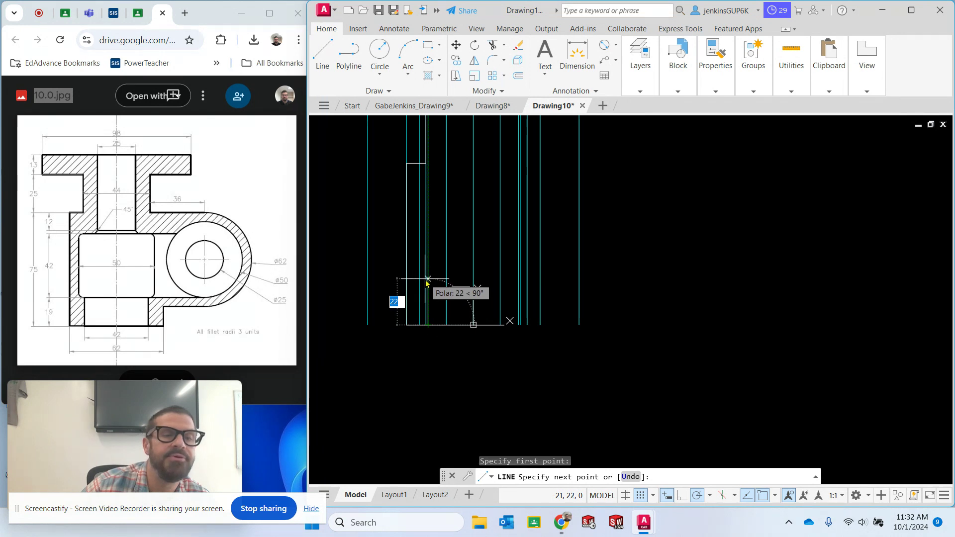
{"action": "type", "text": "19"}
{"action": "key", "text": "Return"}
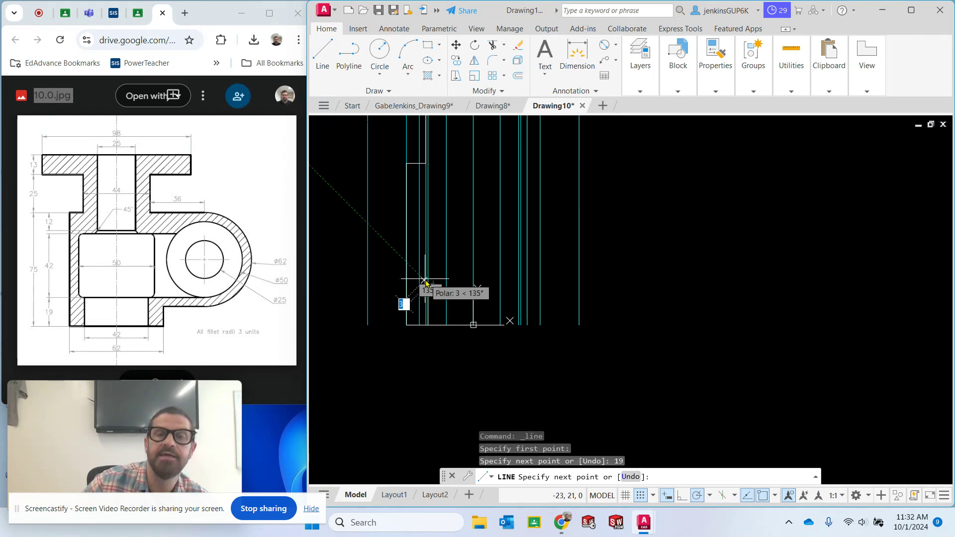
{"action": "left_click", "coordinate": [519, 284]}
{"action": "left_click", "coordinate": [519, 324]}
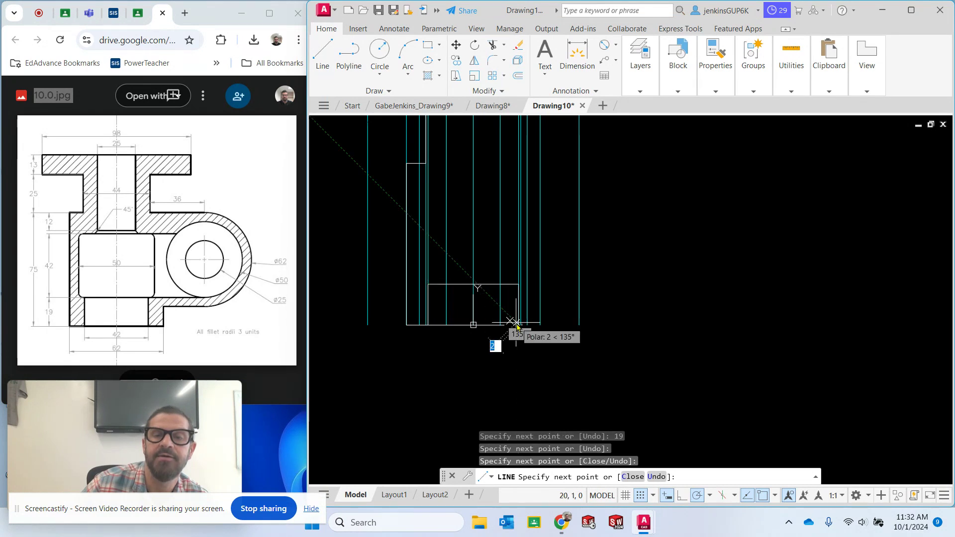
{"action": "left_click", "coordinate": [429, 326]}
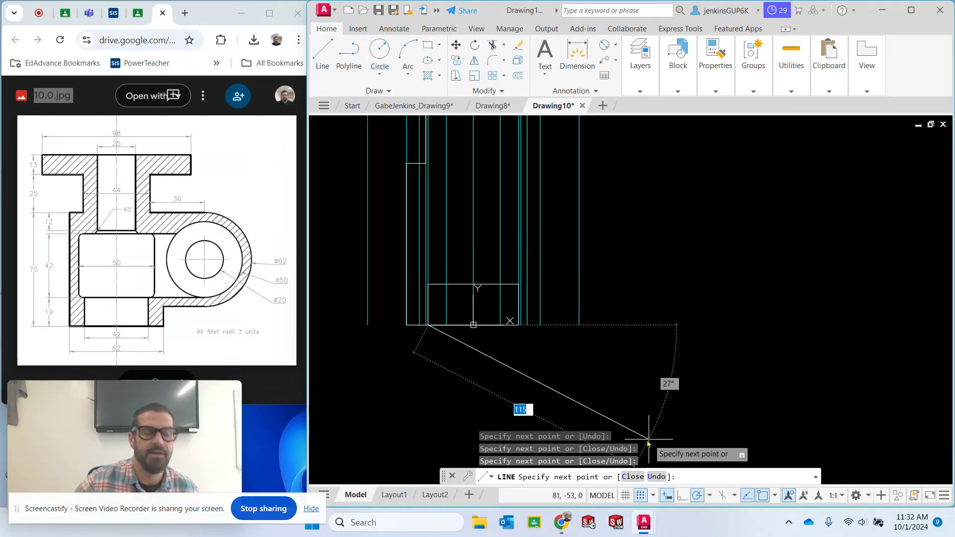
{"action": "key", "text": "Escape"}
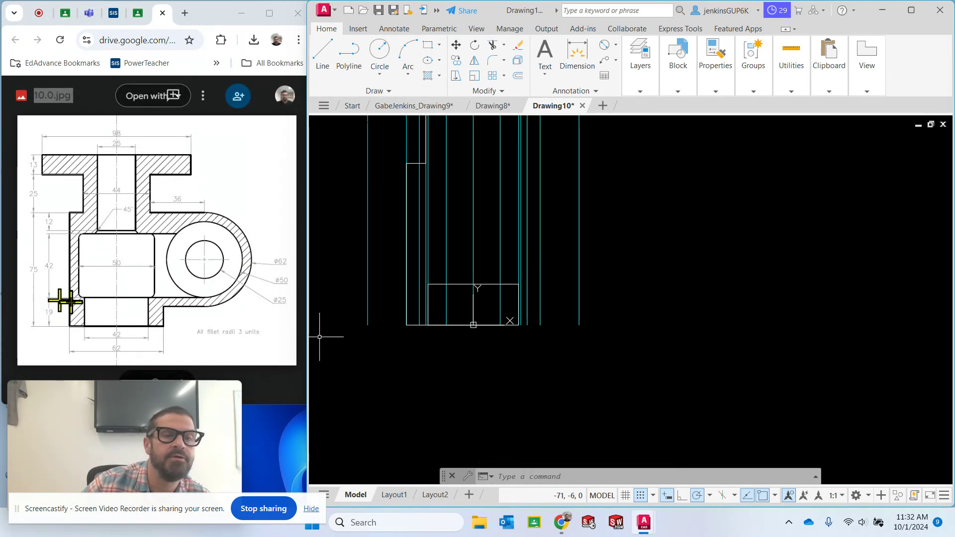
Draw the middle chamber as a closed rectangle of lines above the lower bore, 42 units high between the two 25-unit construction lines
{"action": "left_click", "coordinate": [323, 54]}
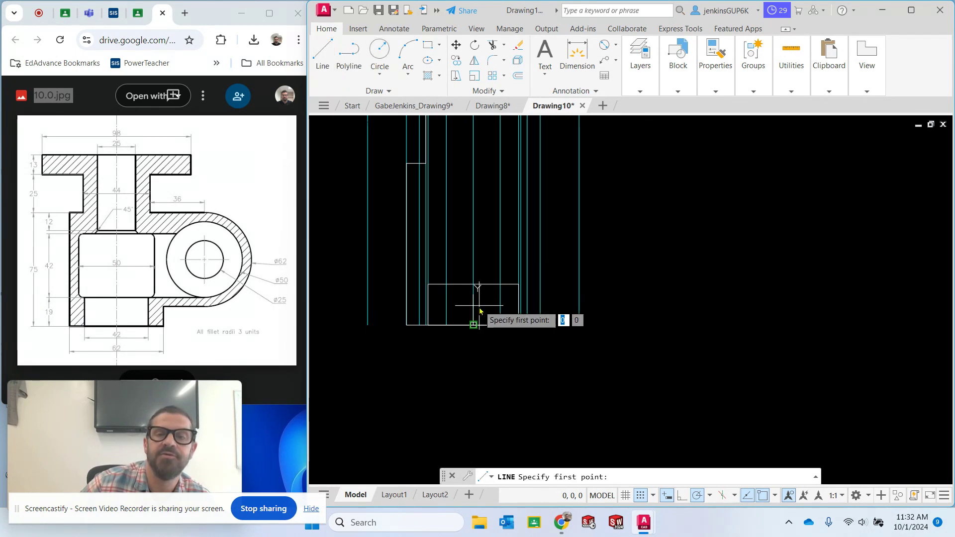
{"action": "left_click", "coordinate": [420, 284]}
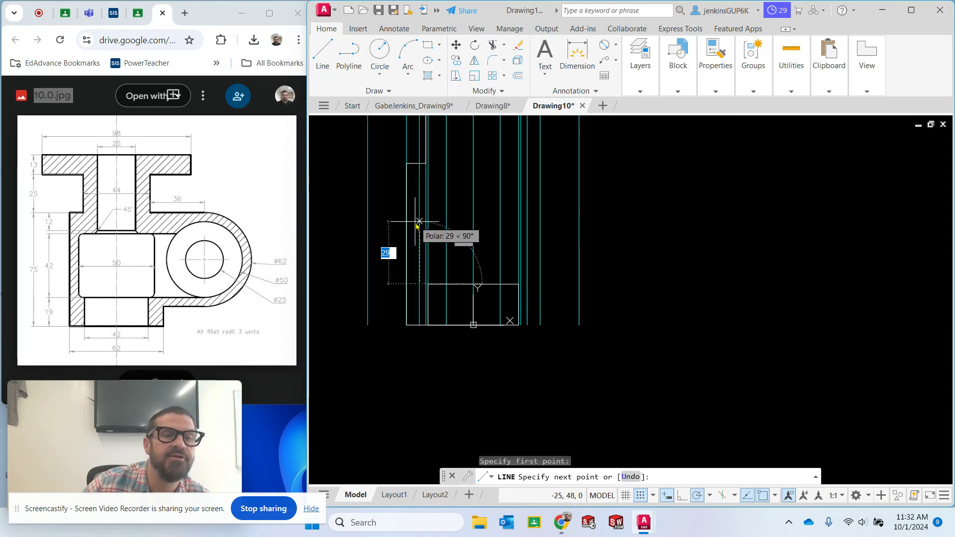
{"action": "type", "text": "4"}
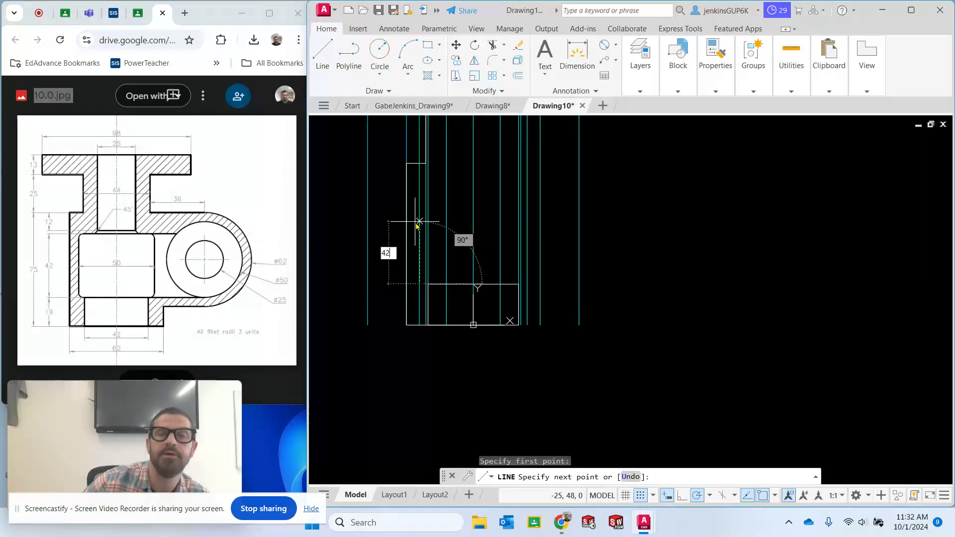
{"action": "key", "text": "Return"}
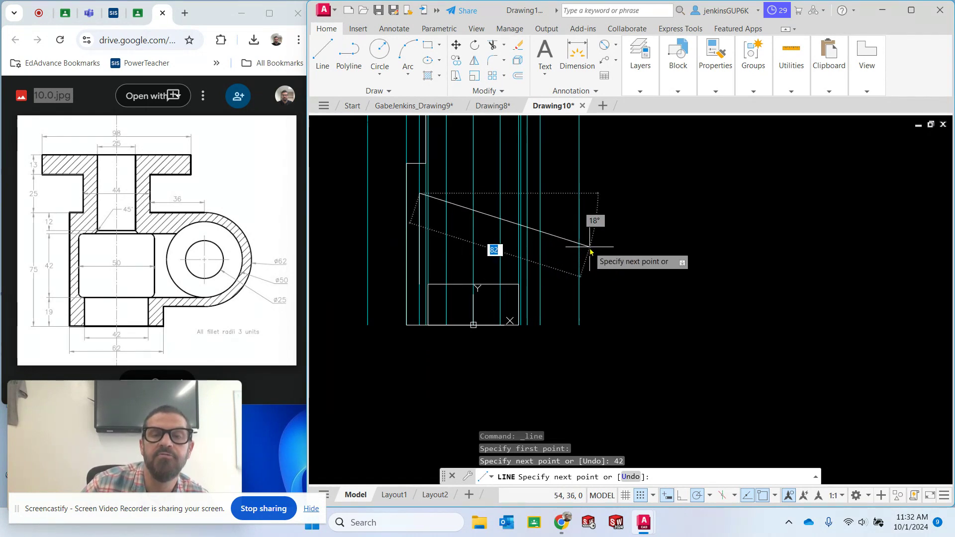
{"action": "left_click", "coordinate": [527, 193]}
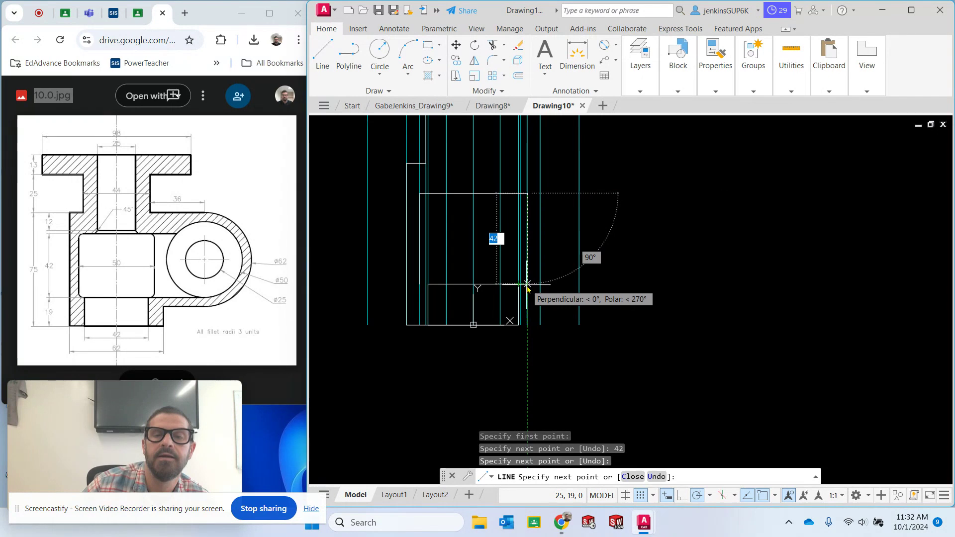
{"action": "left_click", "coordinate": [527, 284]}
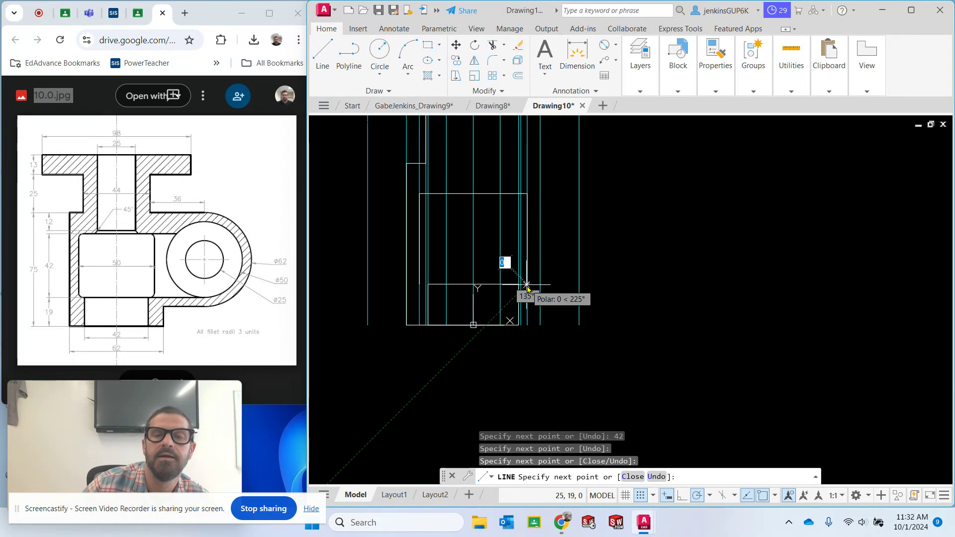
{"action": "left_click", "coordinate": [420, 287]}
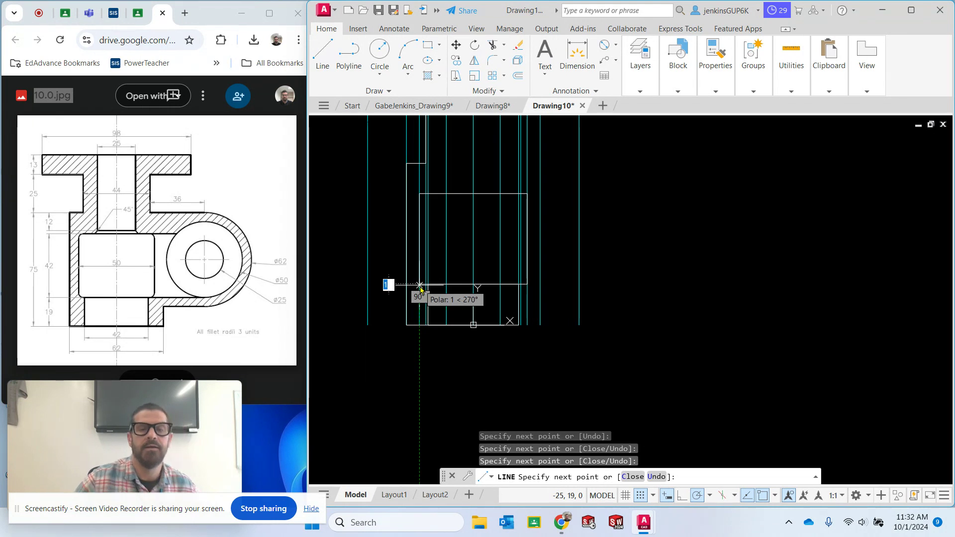
{"action": "key", "text": "Escape"}
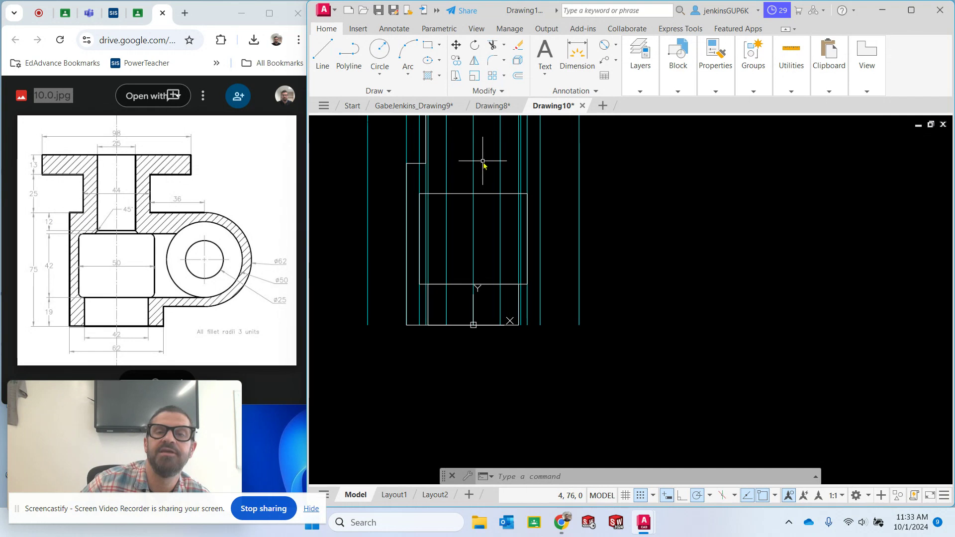
Draw the upper bore as a closed rectangle of lines, 50 units down from the flange top between the two 12.5-unit construction lines
{"action": "scroll", "coordinate": [489, 169], "scroll_direction": "down", "scroll_amount": 2}
{"action": "mouse_move", "coordinate": [491, 170]}
{"action": "middle_mouse_down"}
{"action": "mouse_move", "coordinate": [497, 267]}
{"action": "mouse_move", "coordinate": [500, 234]}
{"action": "middle_mouse_up"}
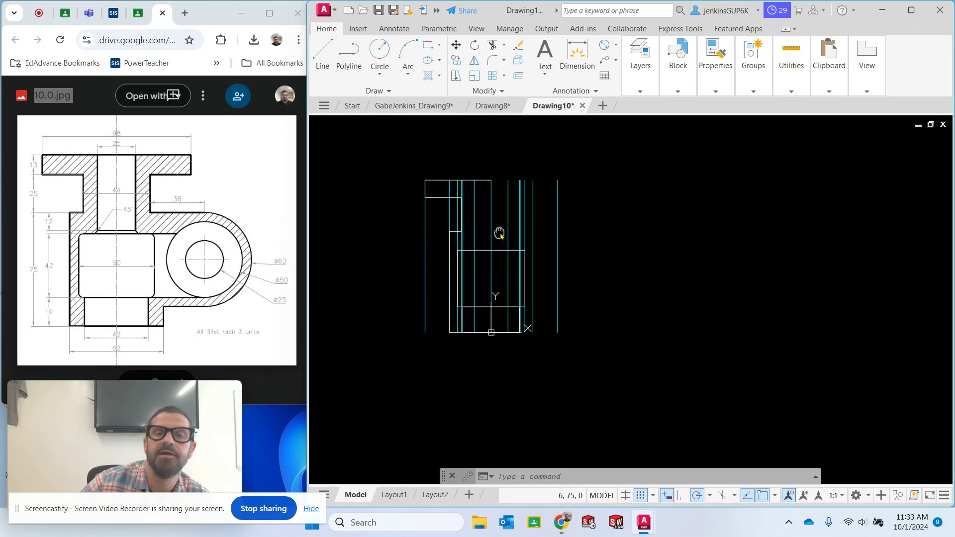
{"action": "left_click", "coordinate": [327, 52]}
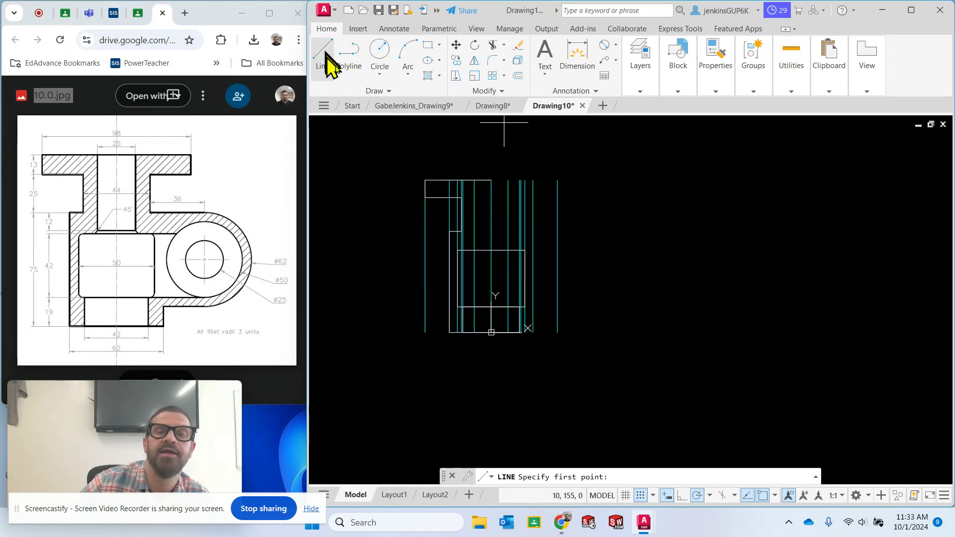
{"action": "left_click", "coordinate": [474, 180]}
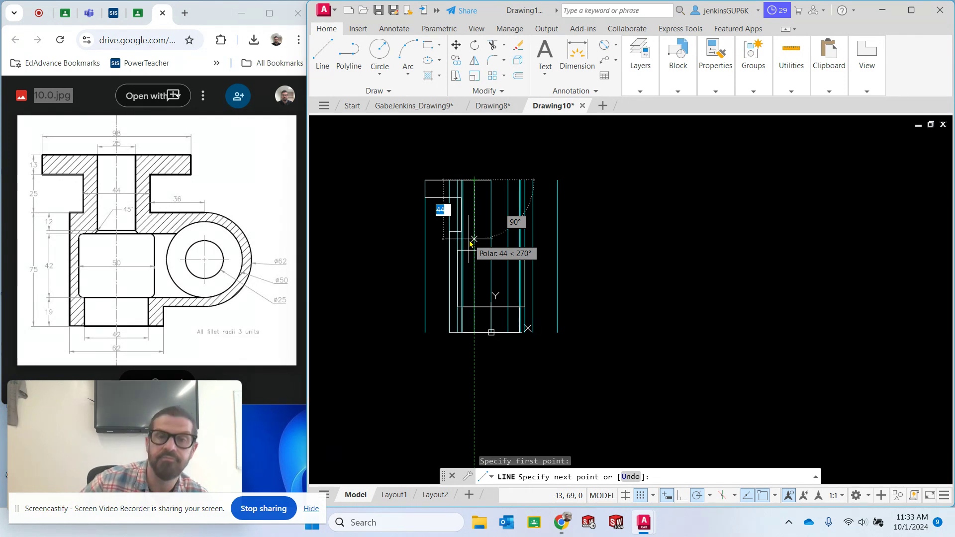
{"action": "type", "text": "50"}
{"action": "key", "text": "Return"}
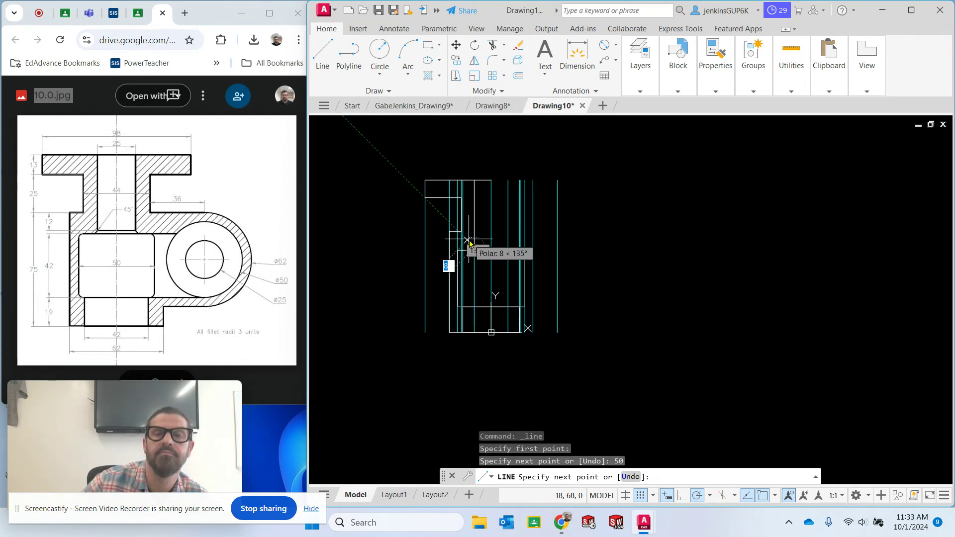
{"action": "left_click", "coordinate": [508, 247]}
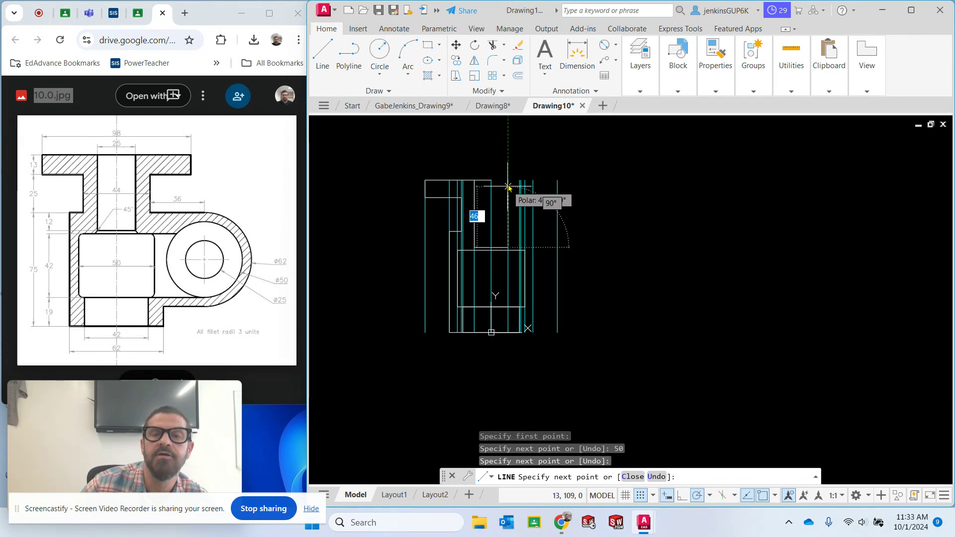
{"action": "left_click", "coordinate": [508, 181]}
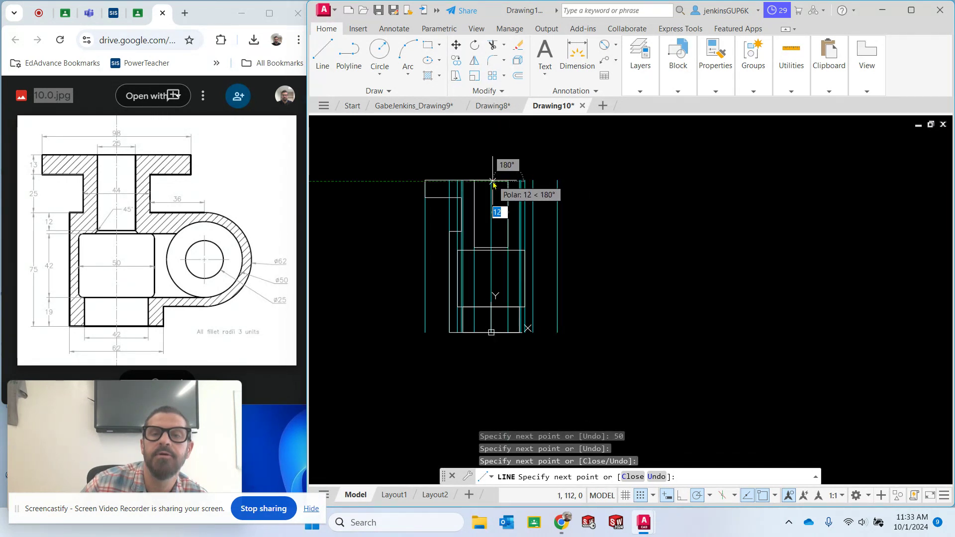
{"action": "left_click", "coordinate": [508, 181]}
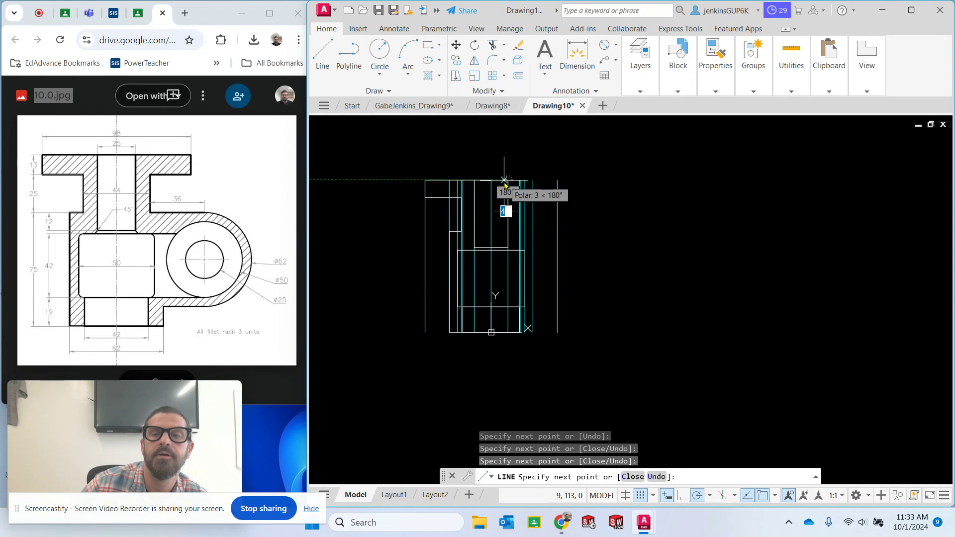
{"action": "left_click", "coordinate": [474, 181]}
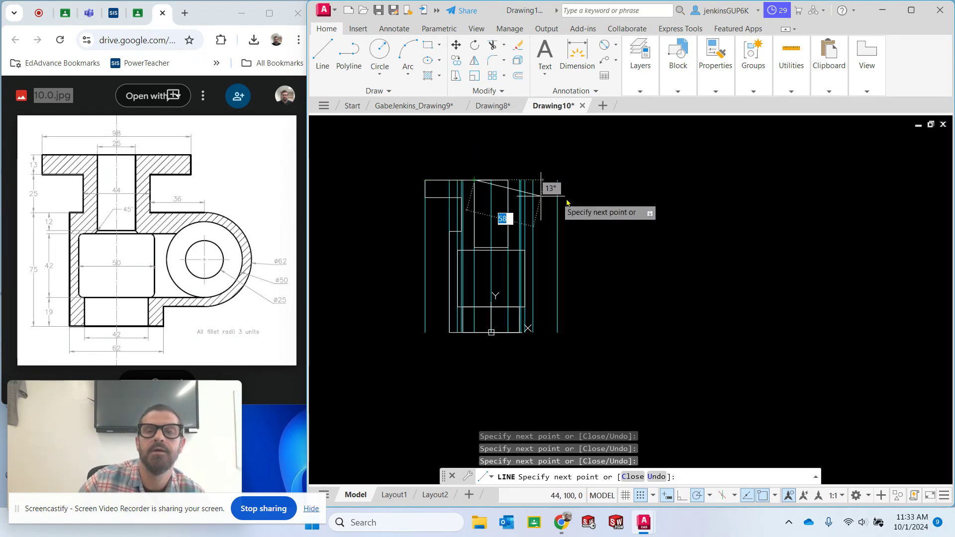
{"action": "key", "text": "Escape"}
Make the Construction layer the current layer
{"action": "left_click", "coordinate": [639, 77]}
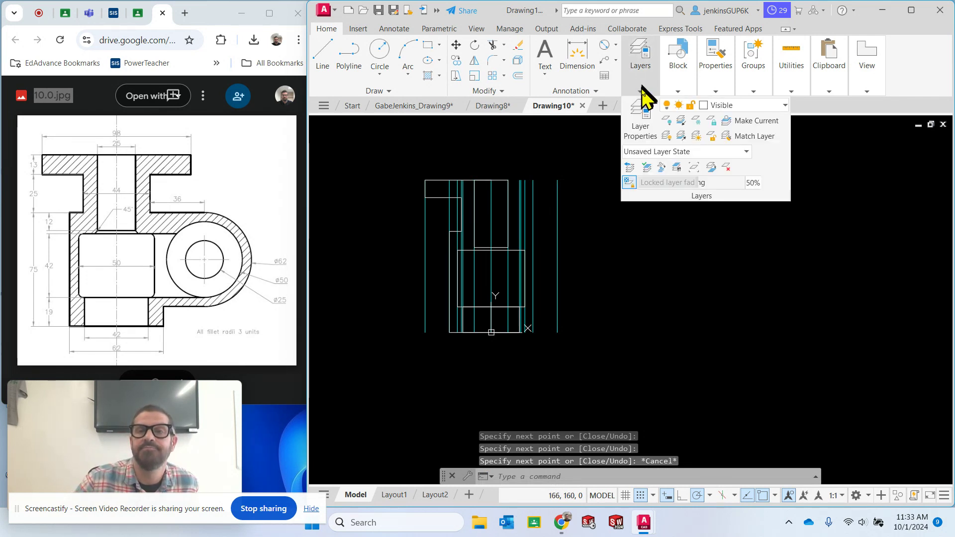
{"action": "left_click", "coordinate": [723, 106]}
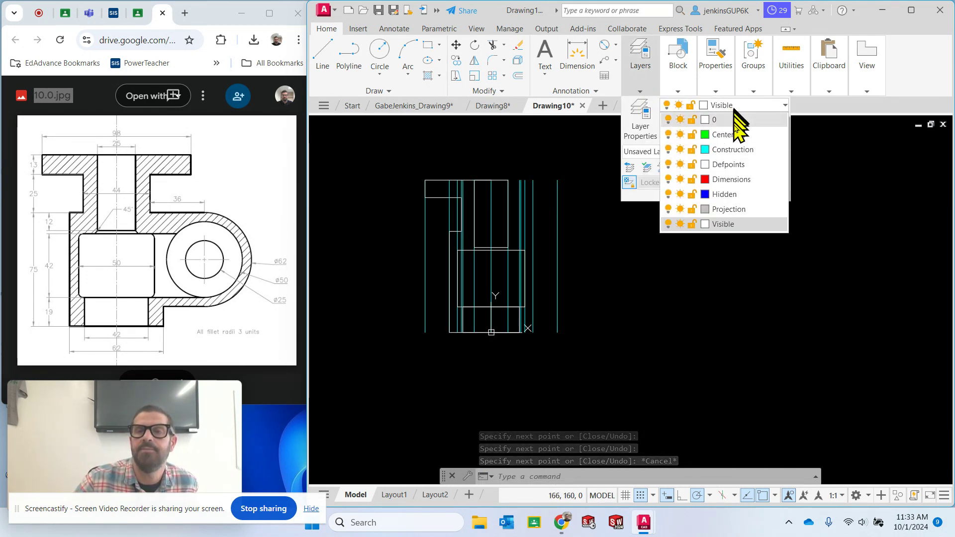
{"action": "left_click", "coordinate": [731, 149]}
{"action": "left_click", "coordinate": [731, 106]}
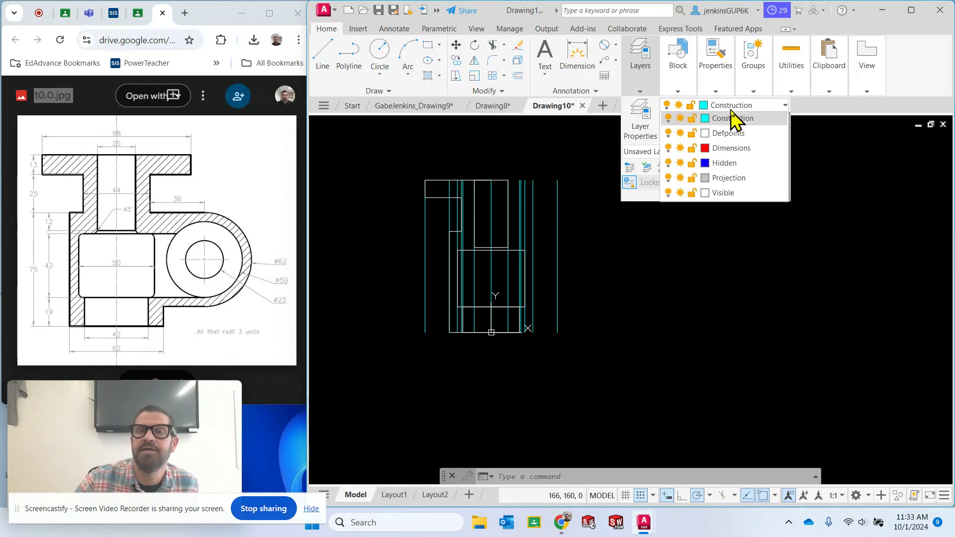
Make layer 0 the current layer and turn off the Construction layer
{"action": "left_click", "coordinate": [727, 119]}
{"action": "left_click", "coordinate": [751, 106]}
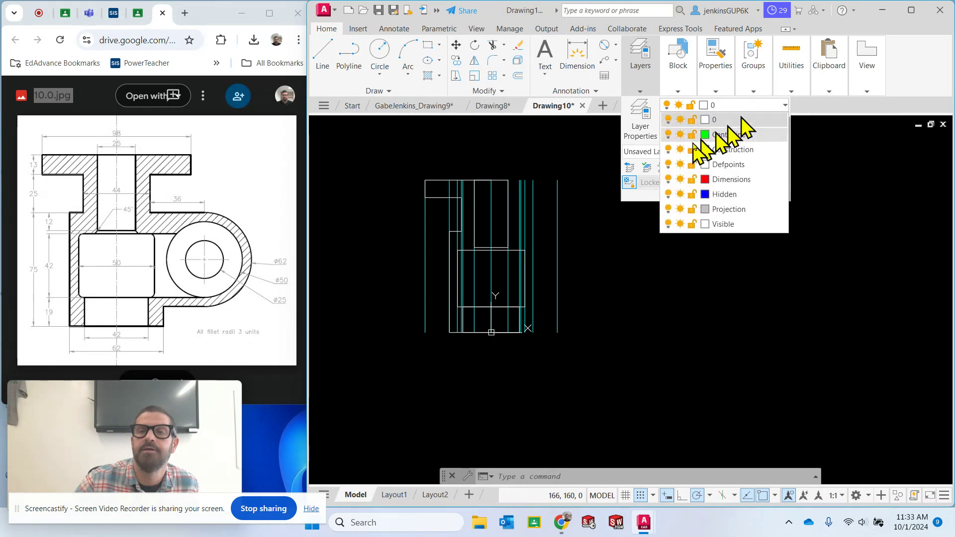
{"action": "left_click", "coordinate": [668, 149]}
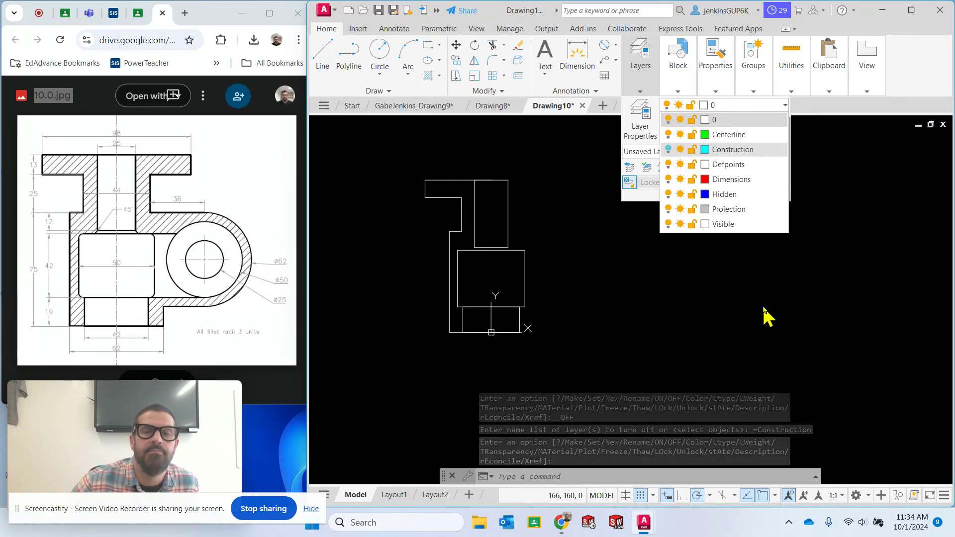
{"action": "scroll", "coordinate": [493, 184], "scroll_direction": "up", "scroll_amount": 4}
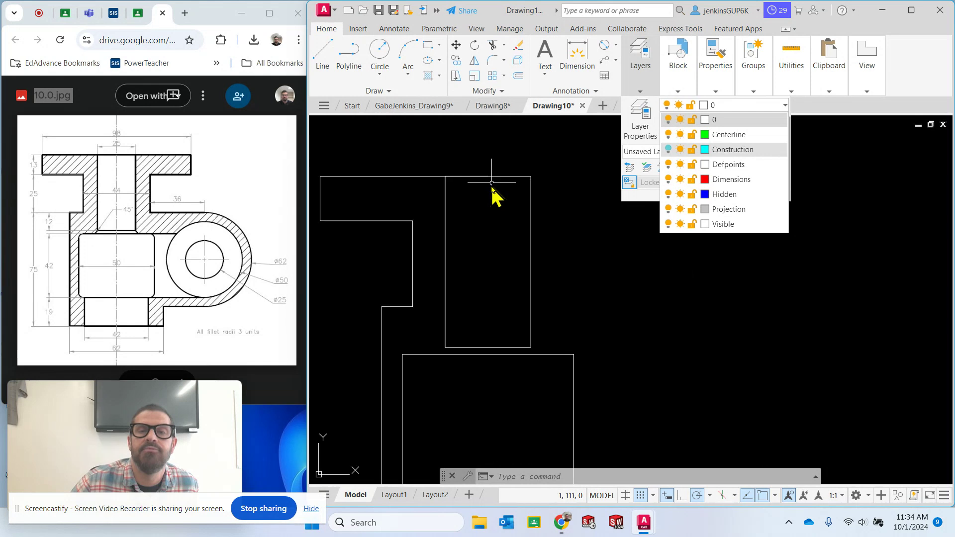
{"action": "scroll", "coordinate": [492, 183], "scroll_direction": "down", "scroll_amount": 2}
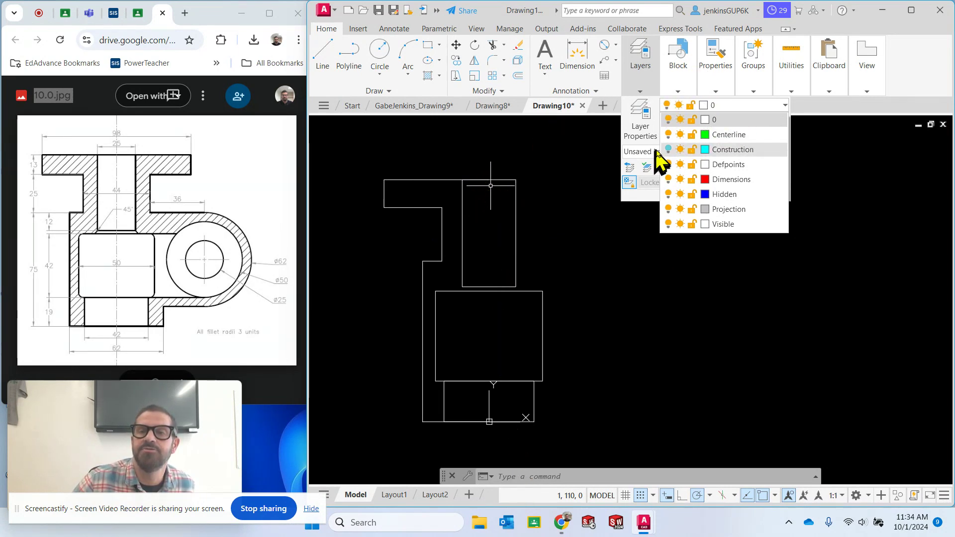
{"action": "left_click", "coordinate": [668, 150]}
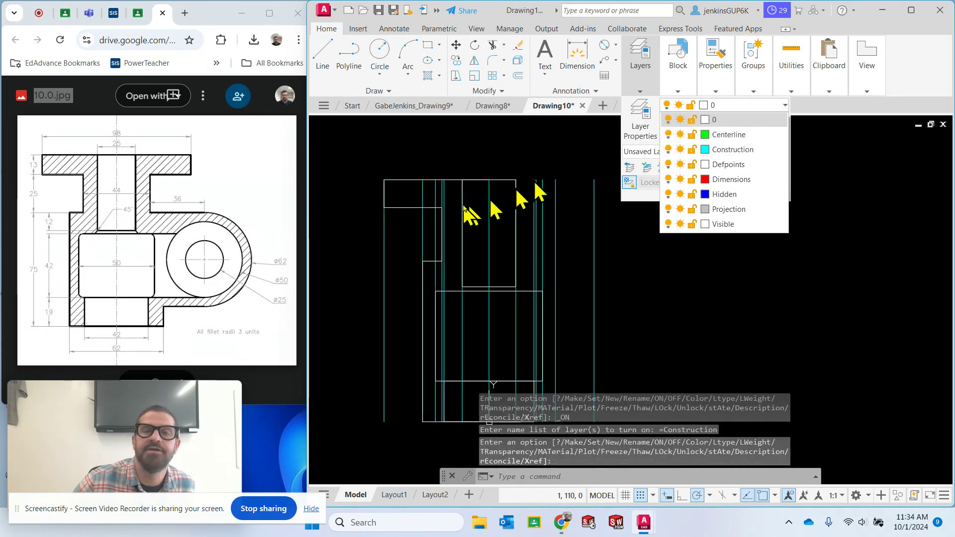
{"action": "left_click", "coordinate": [669, 150]}
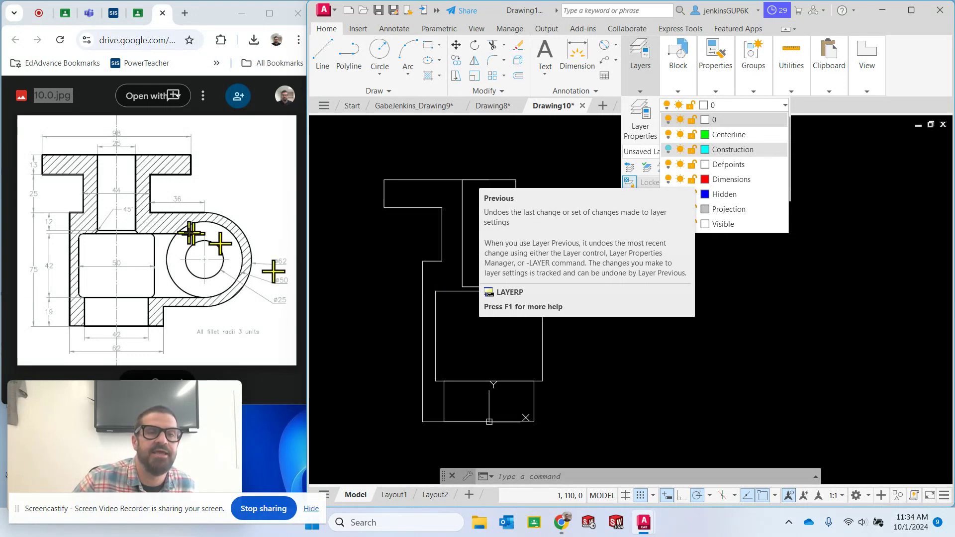
{"action": "left_click", "coordinate": [489, 290]}
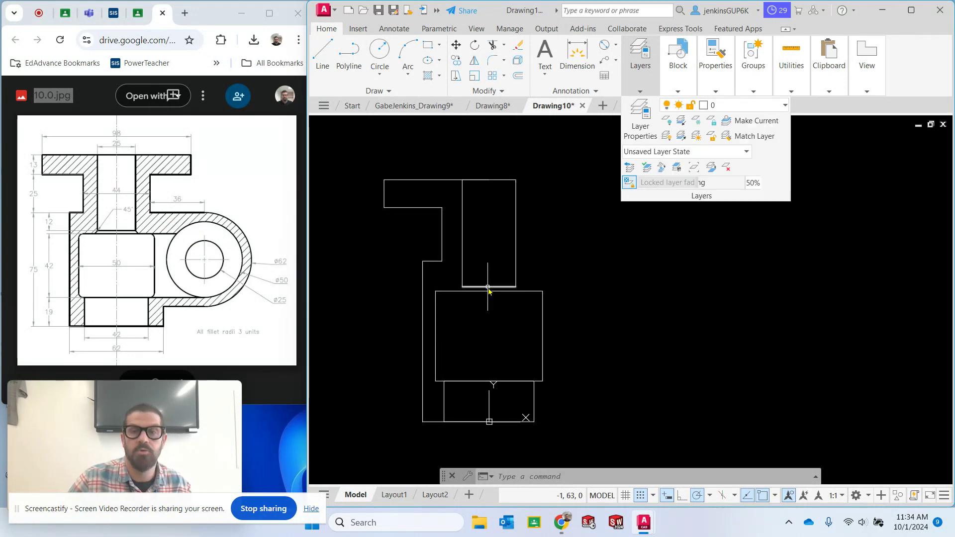
{"action": "left_click", "coordinate": [441, 181]}
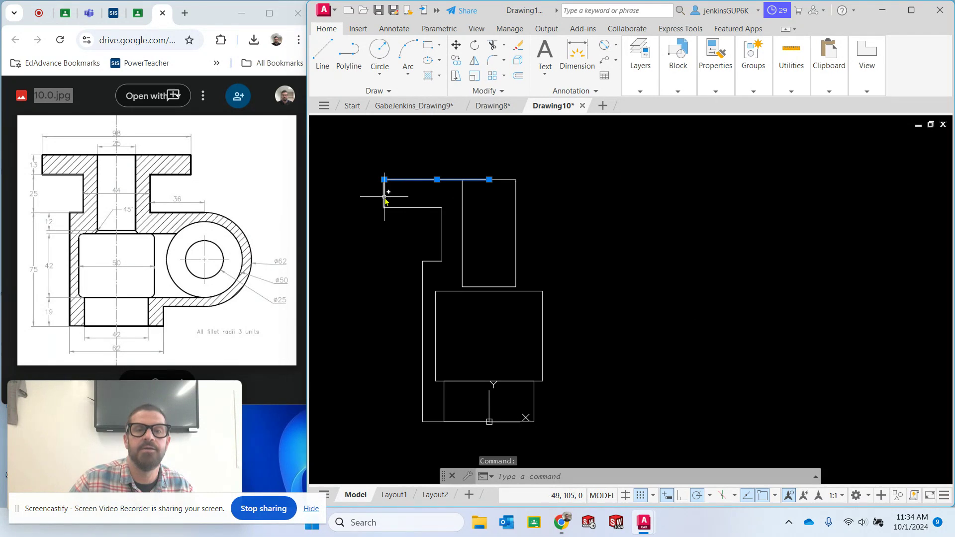
{"action": "left_click", "coordinate": [384, 197]}
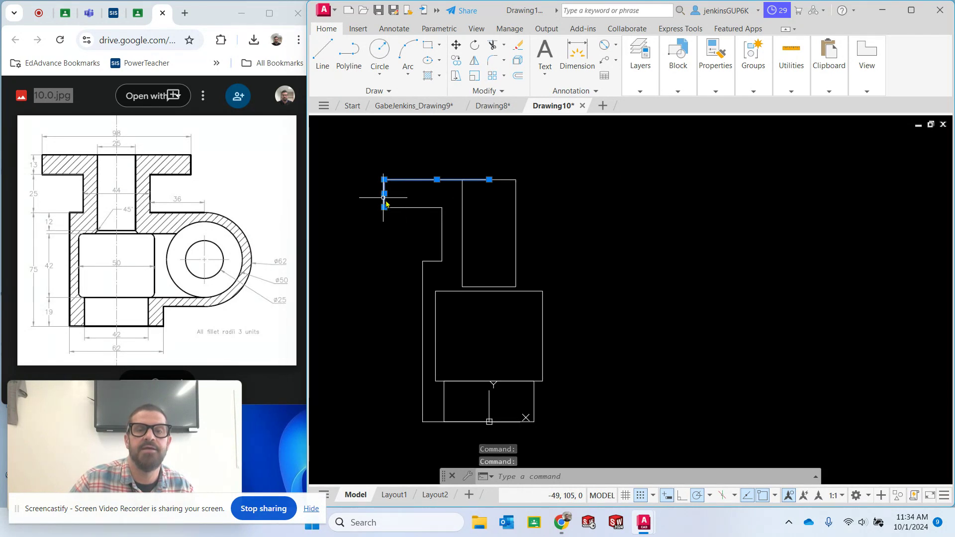
{"action": "left_click", "coordinate": [416, 208]}
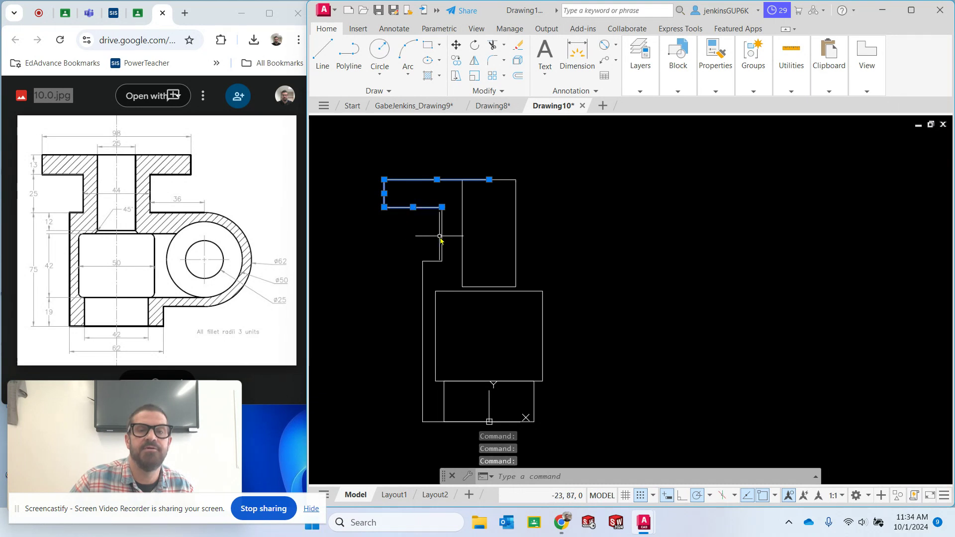
{"action": "left_click", "coordinate": [441, 235]}
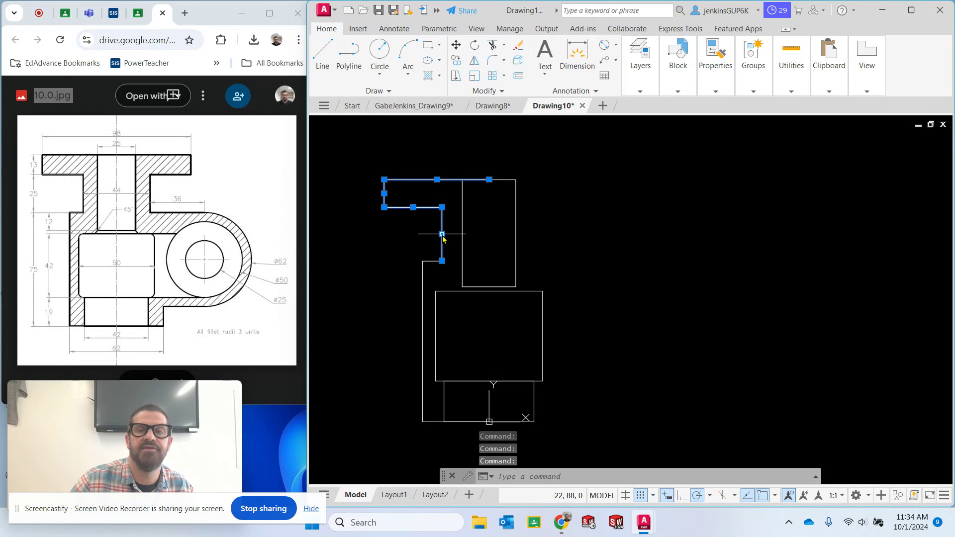
{"action": "left_click", "coordinate": [474, 60]}
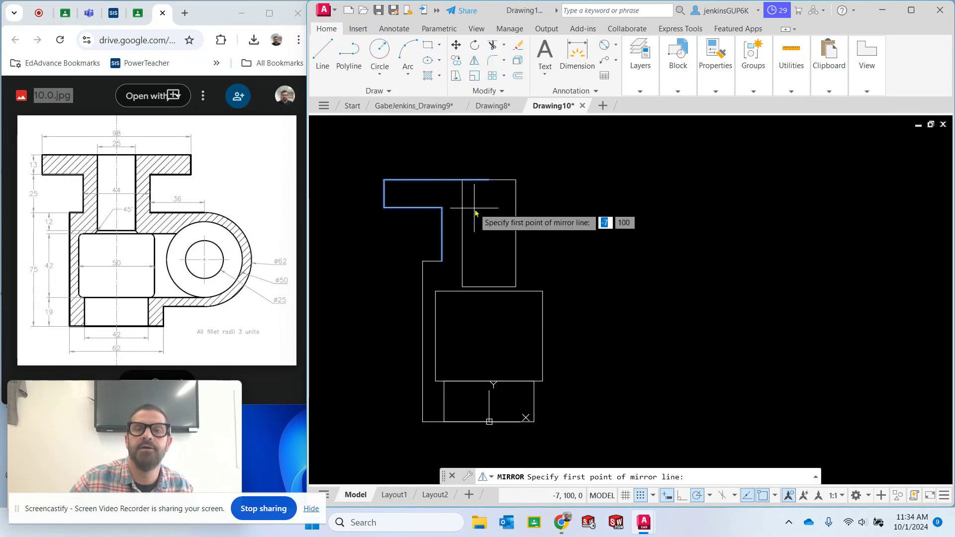
{"action": "left_click", "coordinate": [489, 180]}
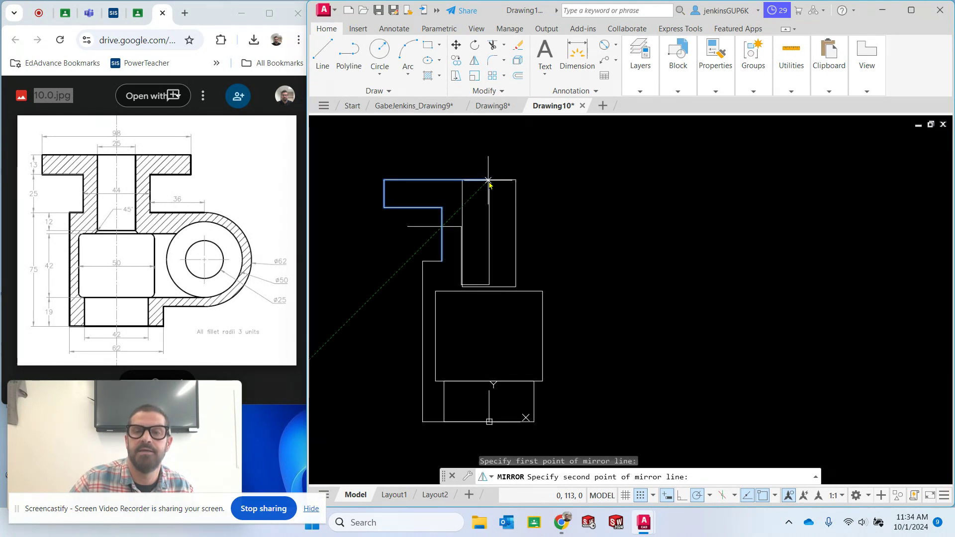
{"action": "left_click", "coordinate": [490, 291]}
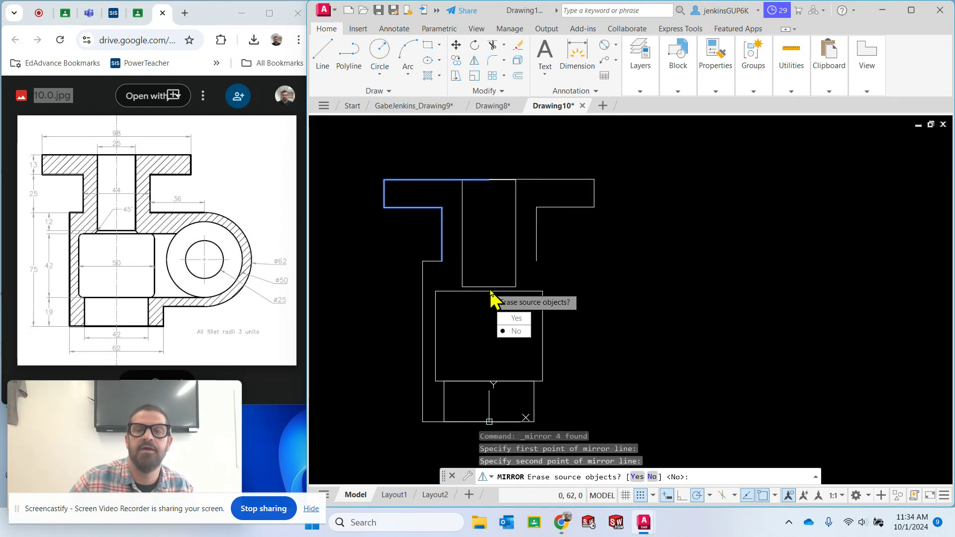
{"action": "key", "text": "Escape"}
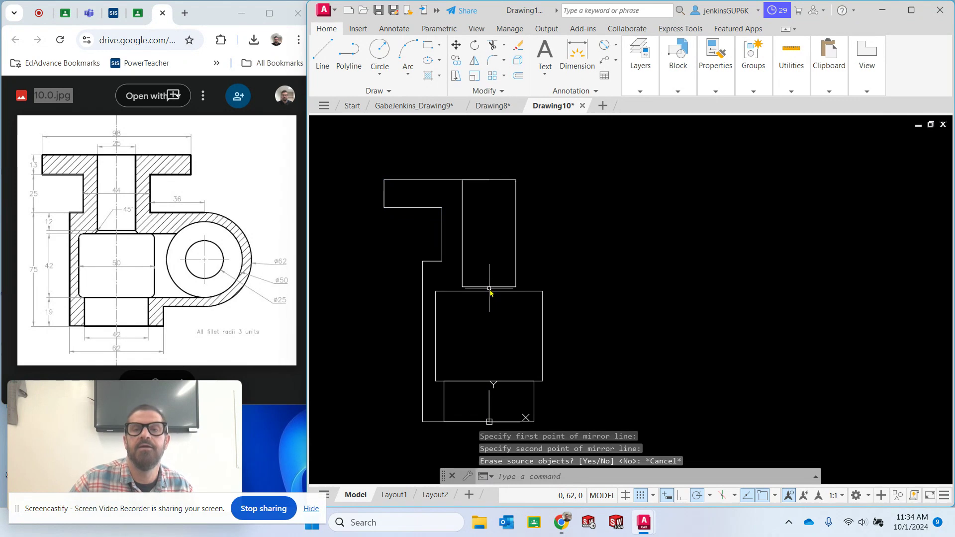
Mirror the four lines forming the left half of the flange and neck about the part's vertical centre axis, keeping the source objects
{"action": "left_click", "coordinate": [474, 62]}
{"action": "left_click", "coordinate": [413, 181]}
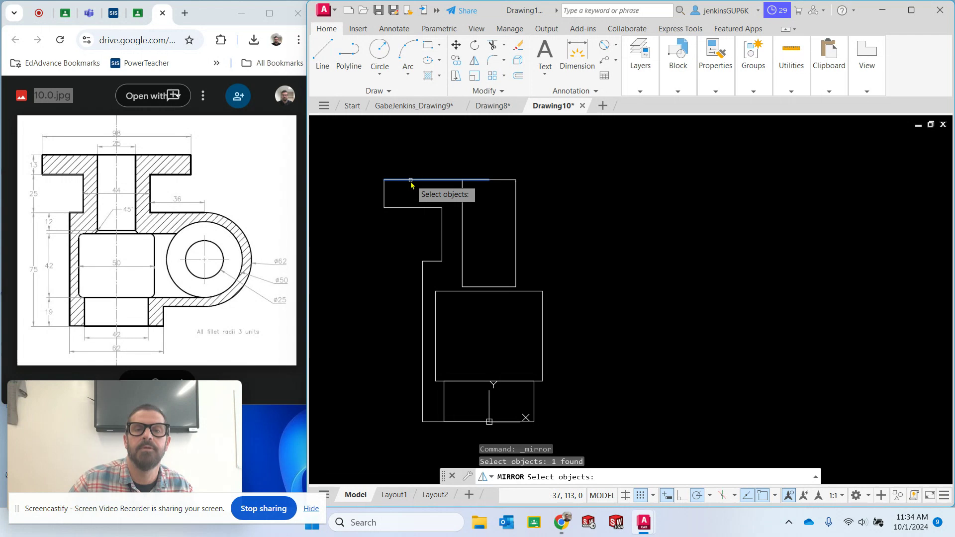
{"action": "left_click", "coordinate": [385, 199]}
{"action": "left_click", "coordinate": [412, 208]}
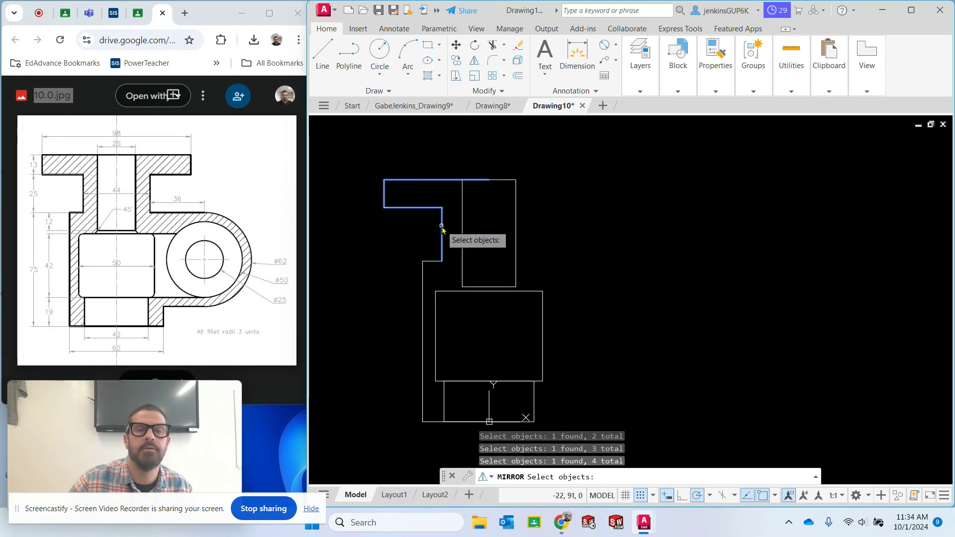
{"action": "key", "text": "Return"}
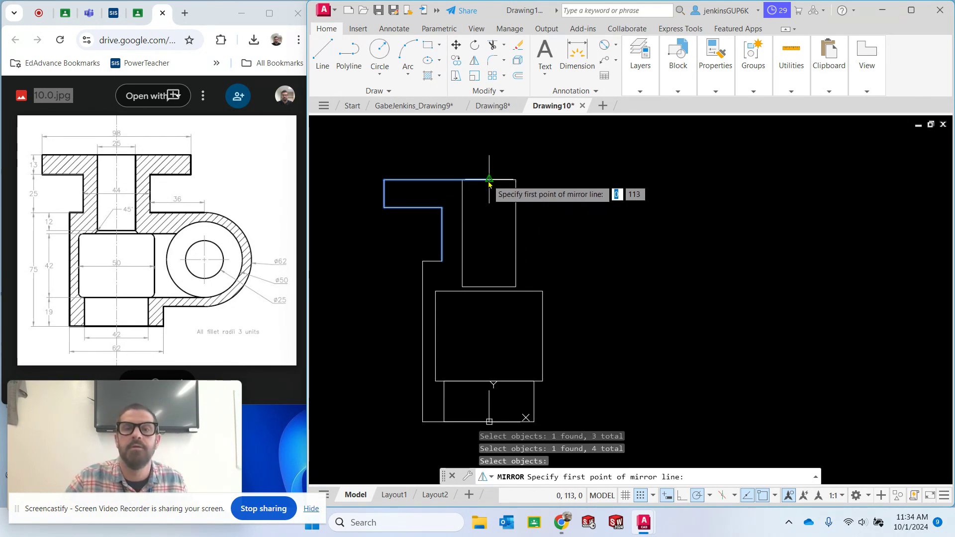
{"action": "left_click", "coordinate": [489, 182]}
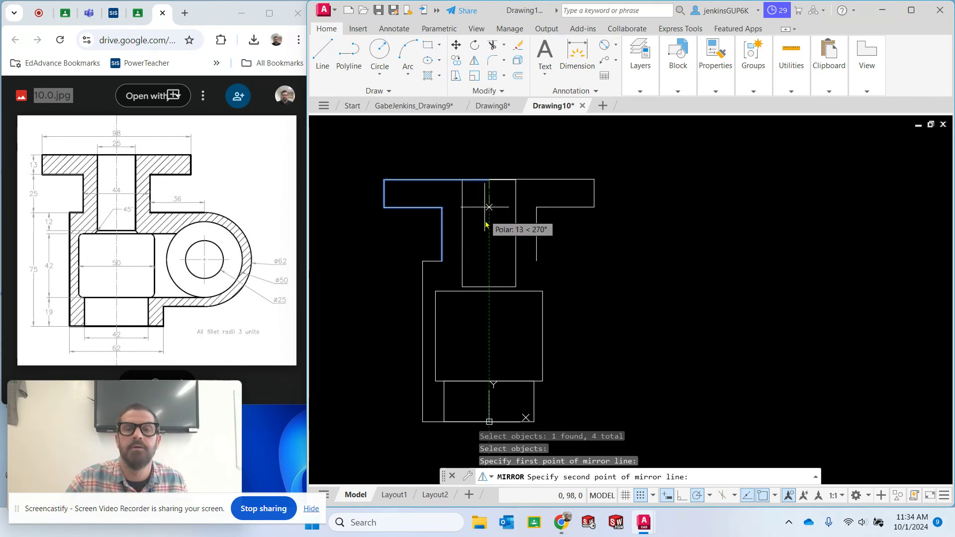
{"action": "left_click", "coordinate": [490, 294]}
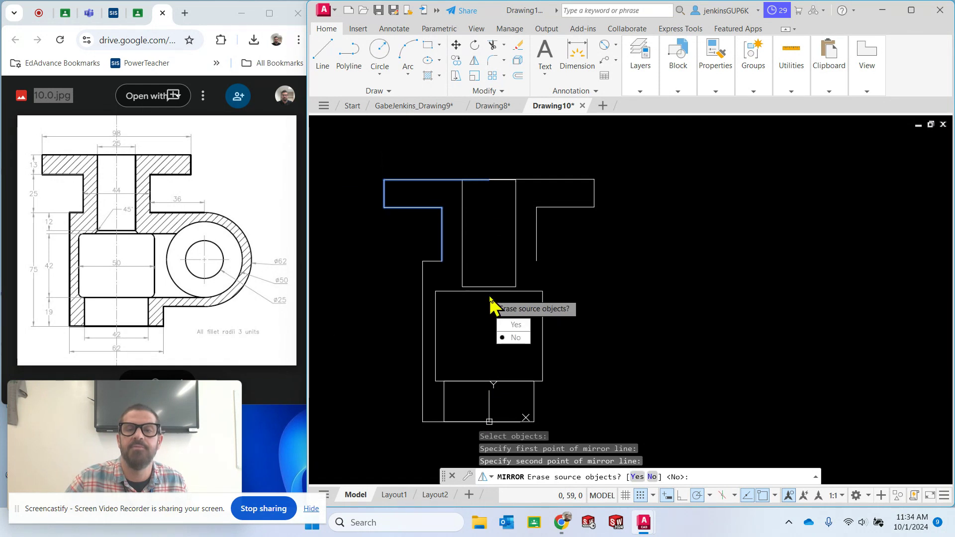
{"action": "left_click", "coordinate": [516, 339]}
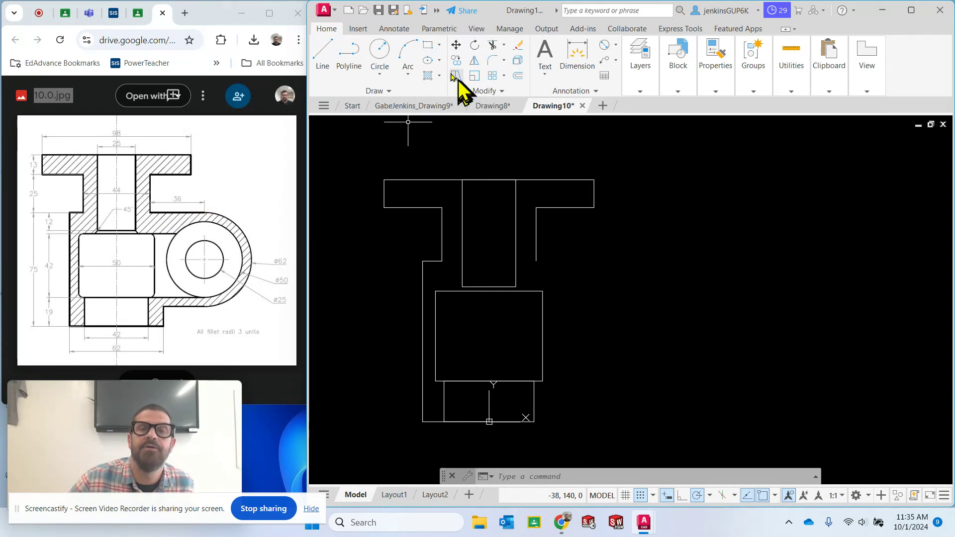
Draw a horizontal line 36 units long outward to the right from the lower end of the mirrored neck edge
{"action": "left_click", "coordinate": [324, 59]}
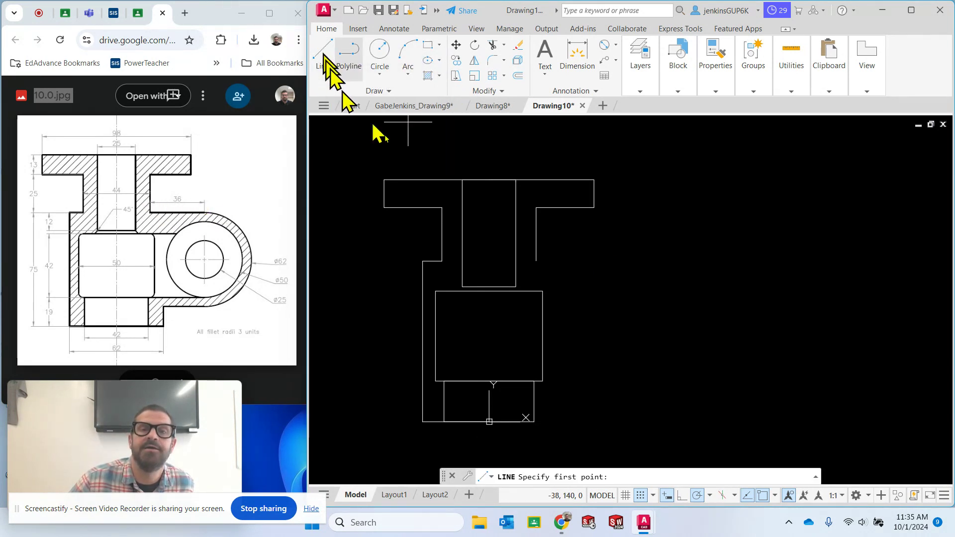
{"action": "left_click", "coordinate": [537, 261]}
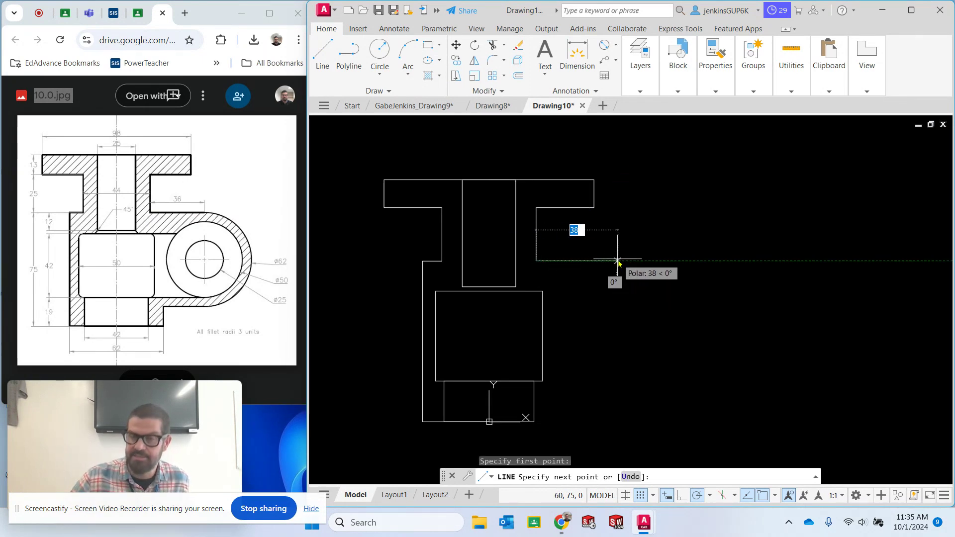
{"action": "type", "text": "36"}
{"action": "key", "text": "Return"}
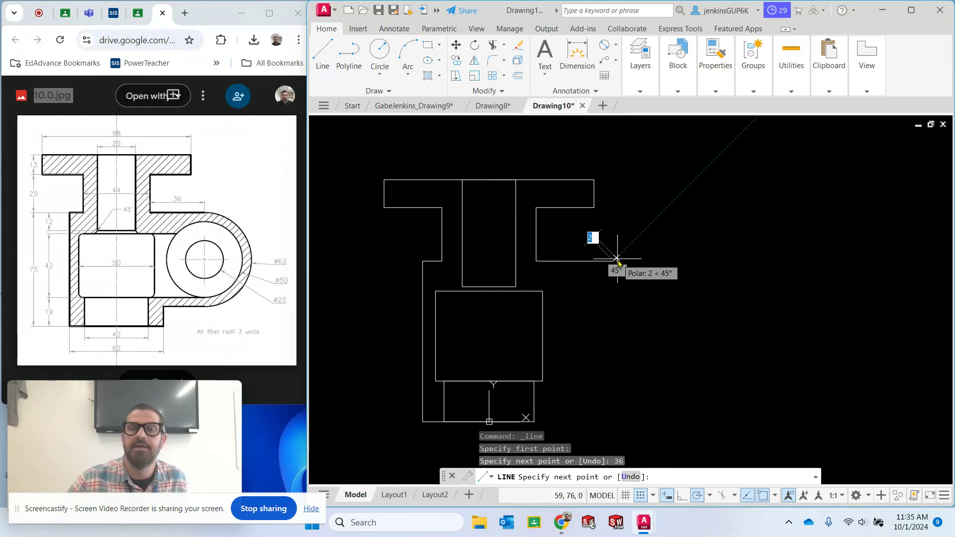
{"action": "key", "text": "Escape"}
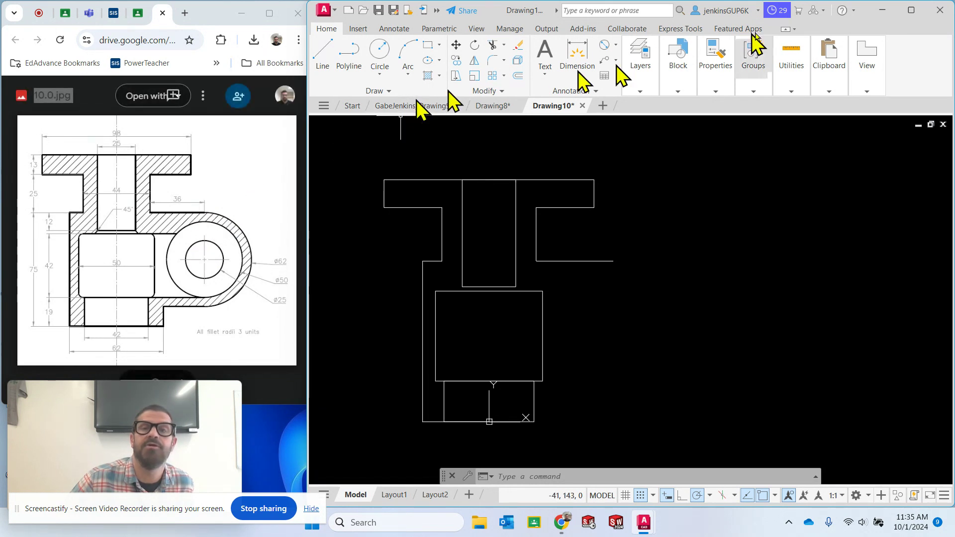
{"action": "mouse_move", "coordinate": [642, 92]}
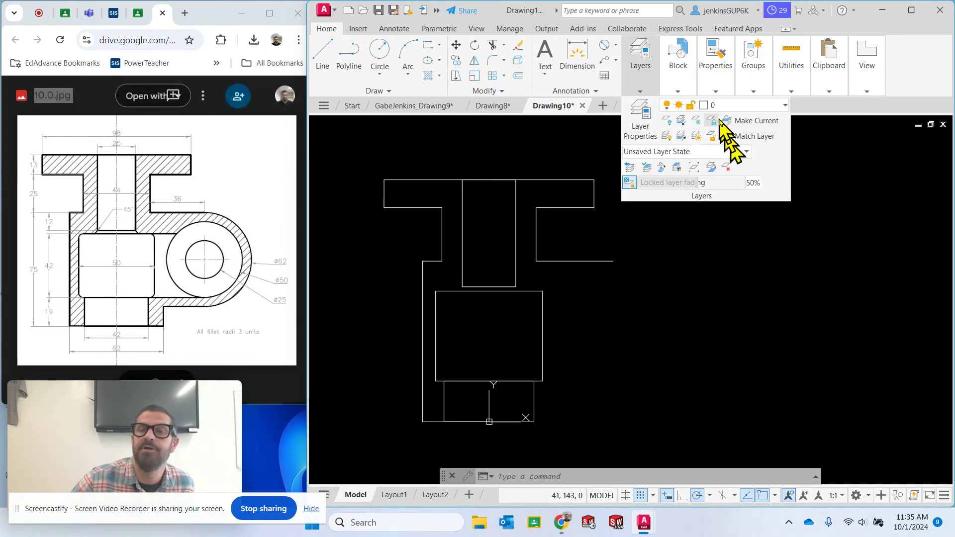
{"action": "left_click", "coordinate": [735, 105]}
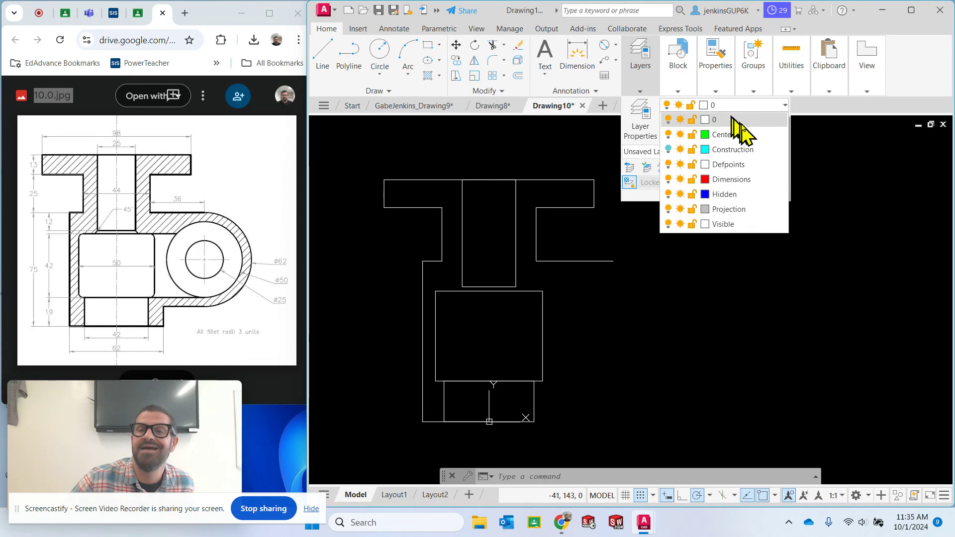
{"action": "left_click", "coordinate": [743, 150]}
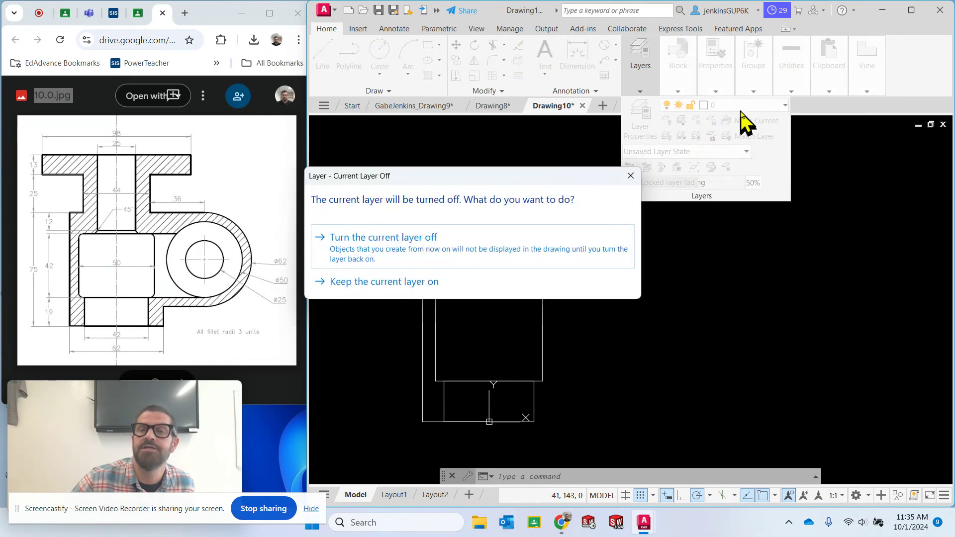
{"action": "left_click", "coordinate": [417, 283]}
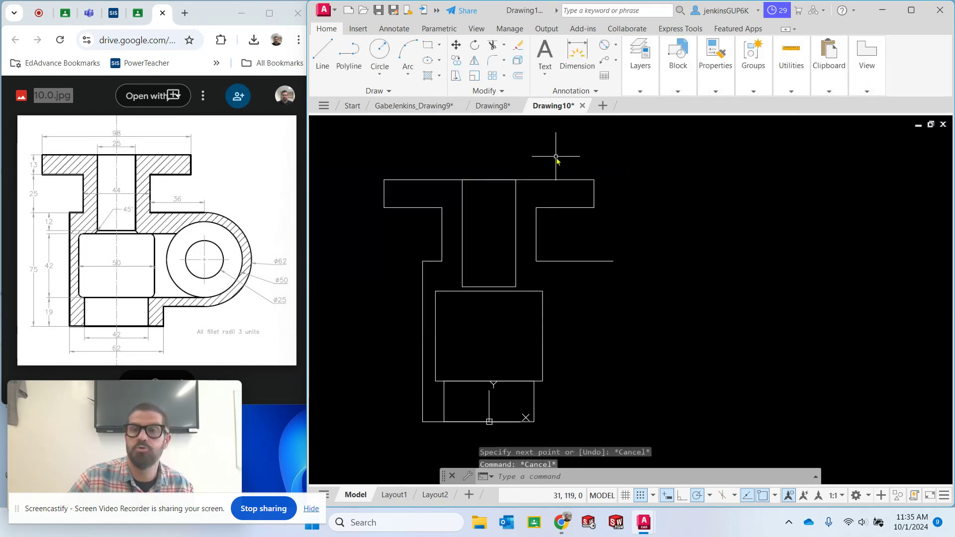
{"action": "mouse_move", "coordinate": [643, 95]}
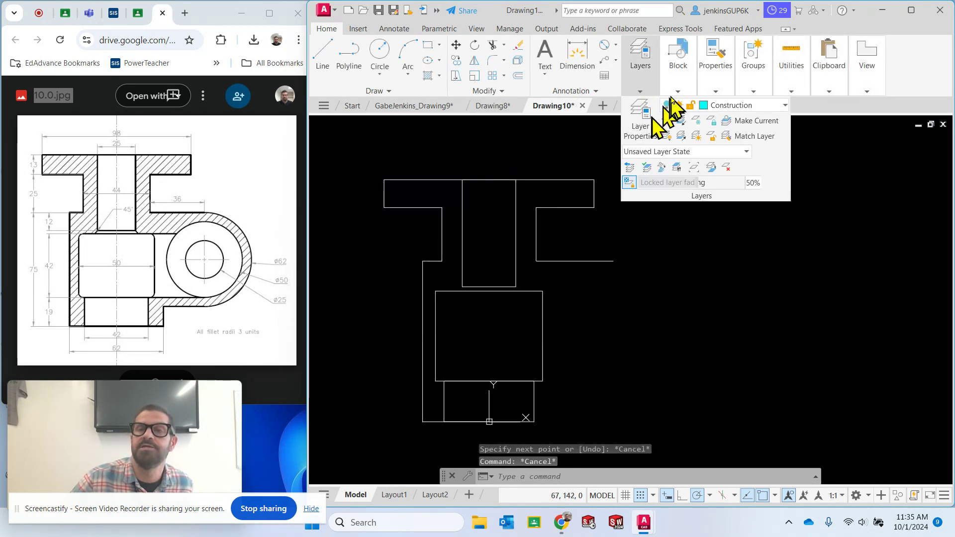
{"action": "left_click", "coordinate": [739, 107]}
{"action": "left_click", "coordinate": [726, 124]}
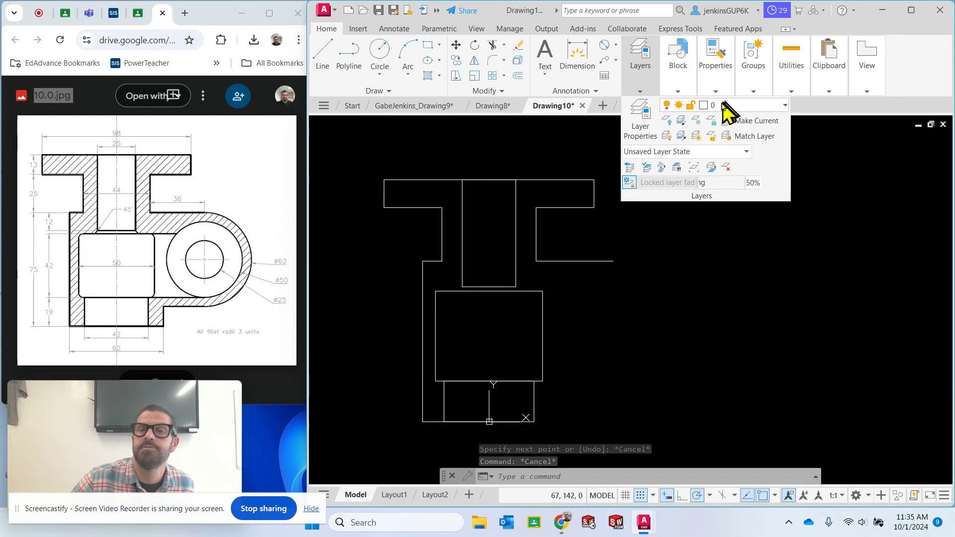
Turn the Construction layer back on and make it the current layer
{"action": "left_click", "coordinate": [727, 105]}
{"action": "left_click", "coordinate": [669, 149]}
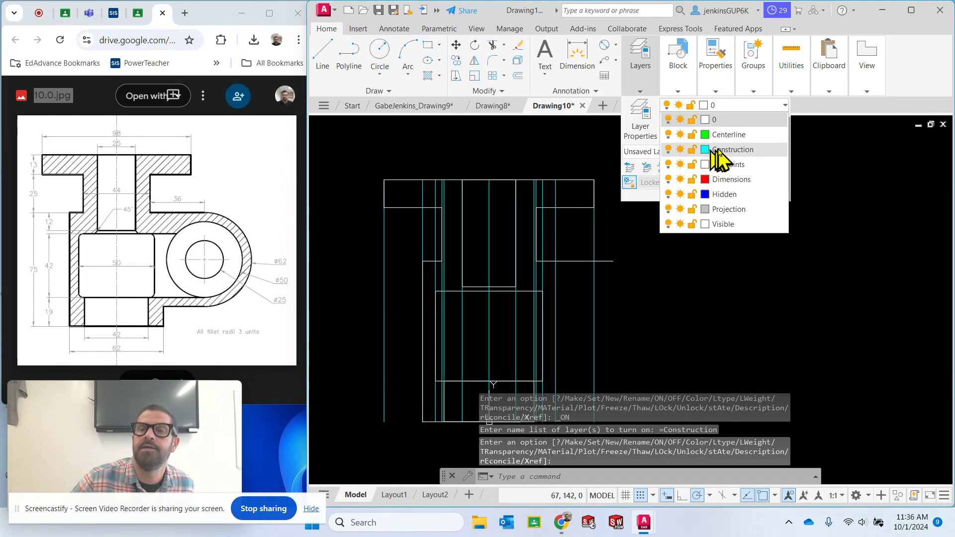
{"action": "left_click", "coordinate": [736, 152]}
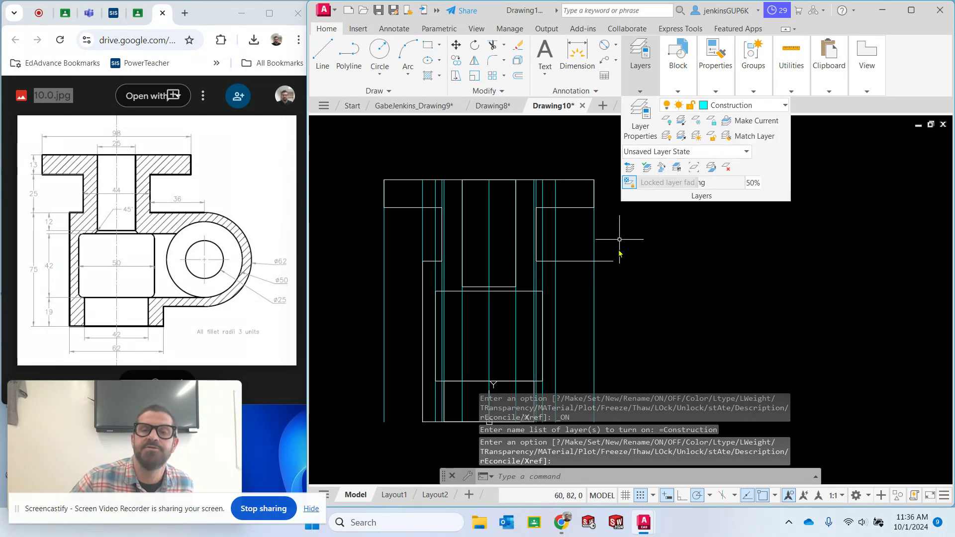
Draw a vertical construction line 31 units long downward from the outer end of the 36-unit horizontal line
{"action": "left_click", "coordinate": [323, 54]}
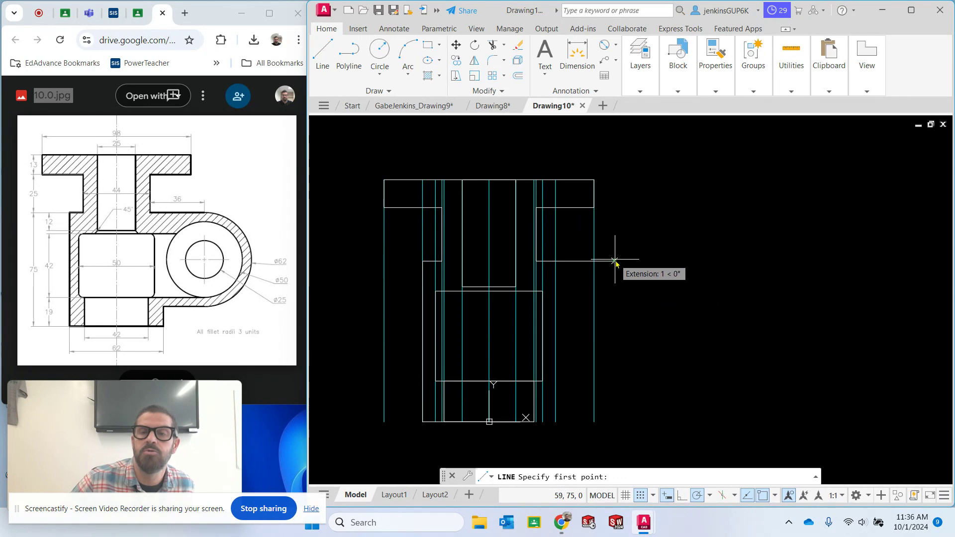
{"action": "scroll", "coordinate": [617, 261], "scroll_direction": "up", "scroll_amount": 3}
{"action": "left_click", "coordinate": [599, 256]}
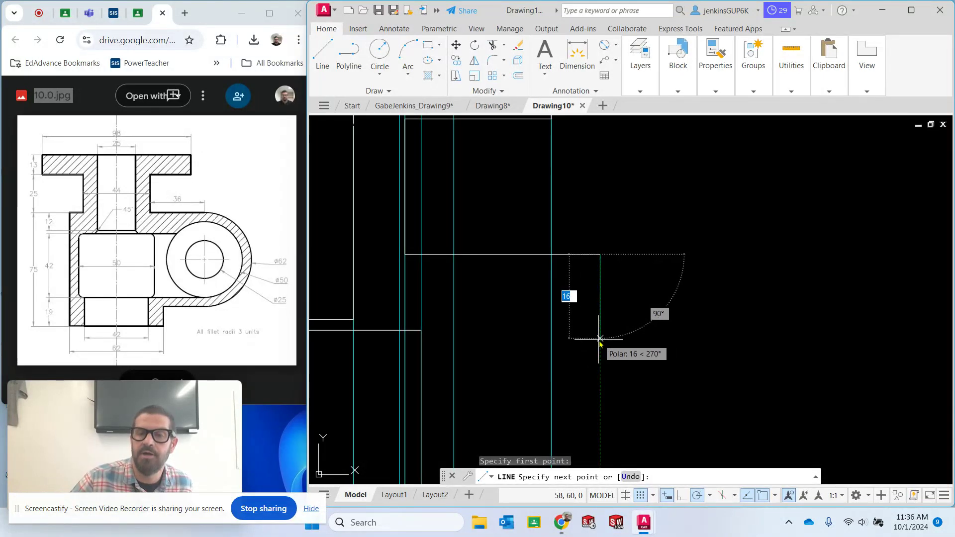
{"action": "type", "text": "31"}
{"action": "key", "text": "Return"}
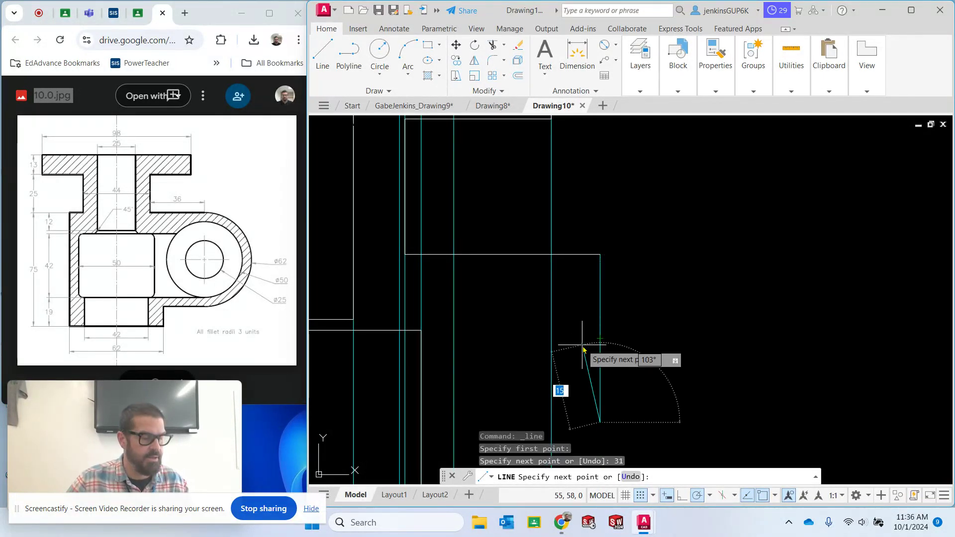
{"action": "key", "text": "Escape"}
Make the Visible layer the current layer
{"action": "left_click", "coordinate": [640, 92]}
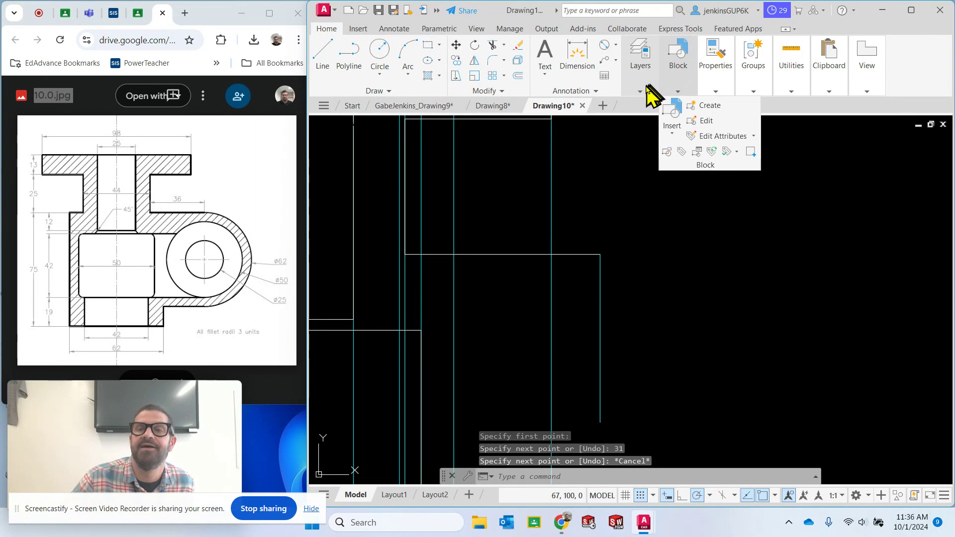
{"action": "left_click", "coordinate": [733, 106]}
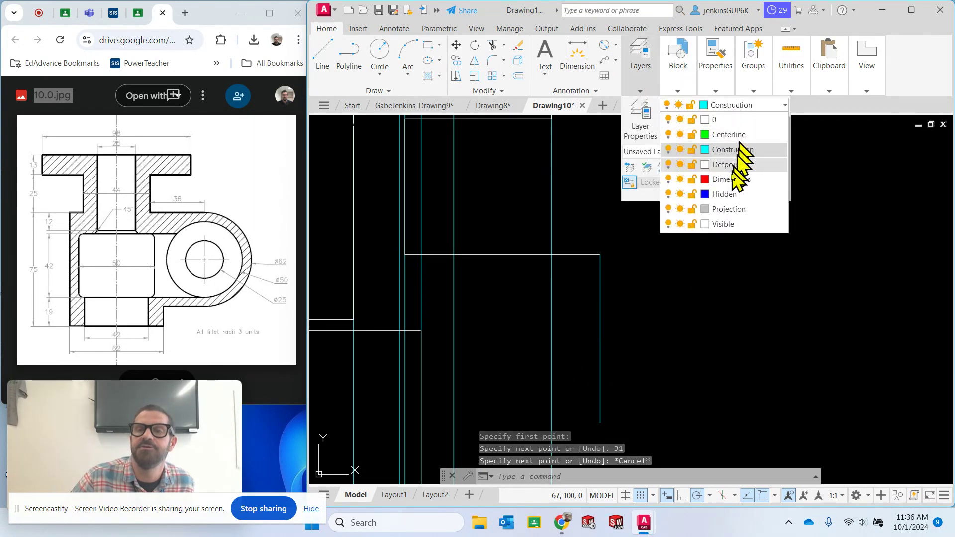
{"action": "left_click", "coordinate": [719, 227]}
Draw a circle with a diameter of 62 centred on the lower end of the vertical construction line
{"action": "scroll", "coordinate": [537, 275], "scroll_direction": "down", "scroll_amount": 5}
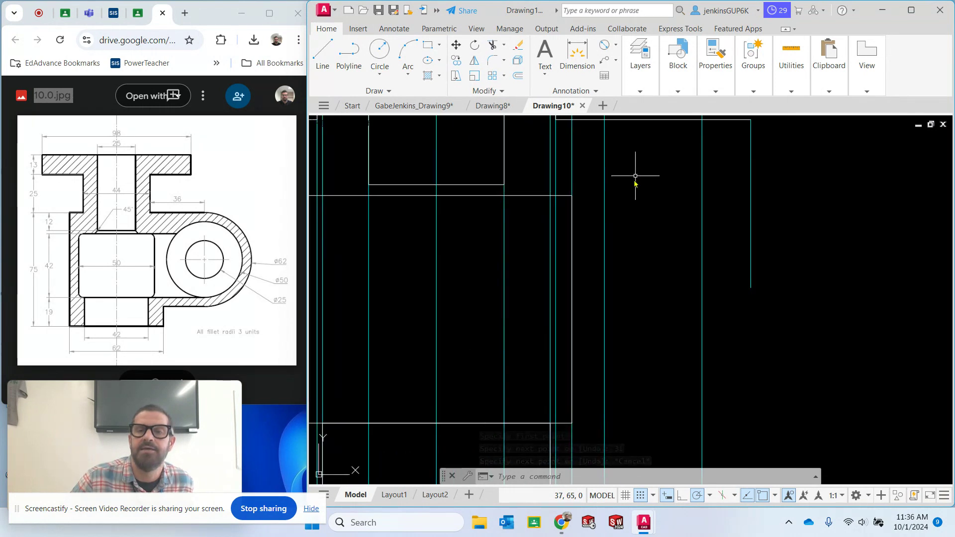
{"action": "scroll", "coordinate": [499, 249], "scroll_direction": "down", "scroll_amount": 2}
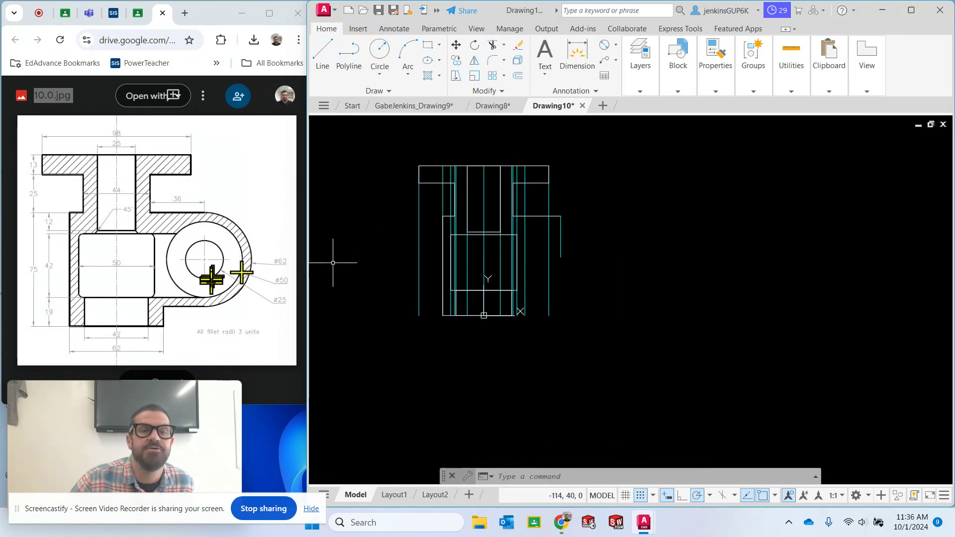
{"action": "left_click", "coordinate": [380, 76]}
{"action": "left_click", "coordinate": [412, 121]}
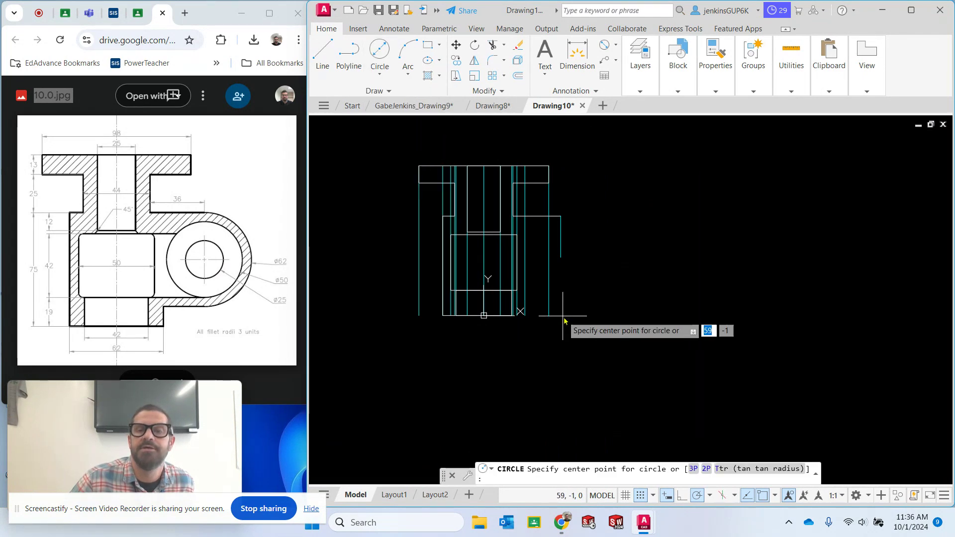
{"action": "left_click", "coordinate": [561, 257]}
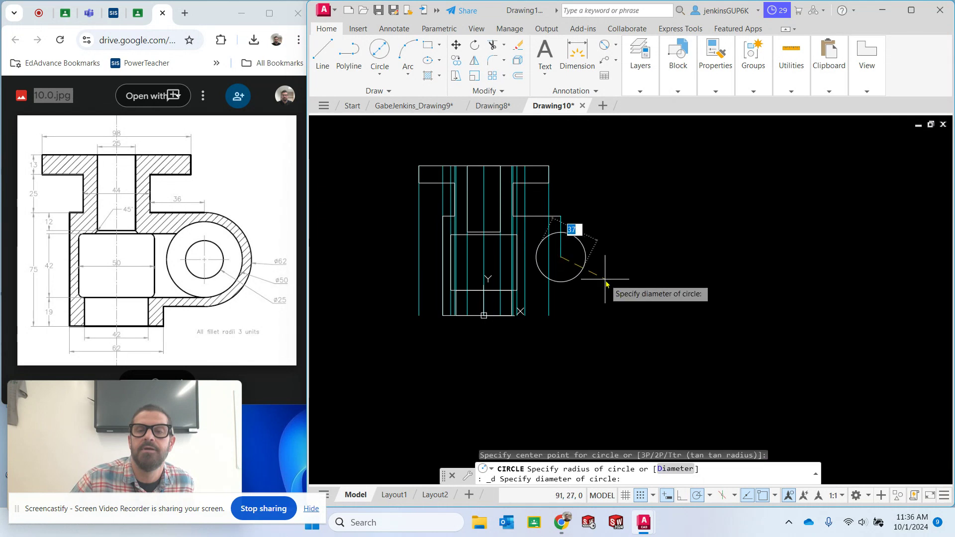
{"action": "key", "text": "Return"}
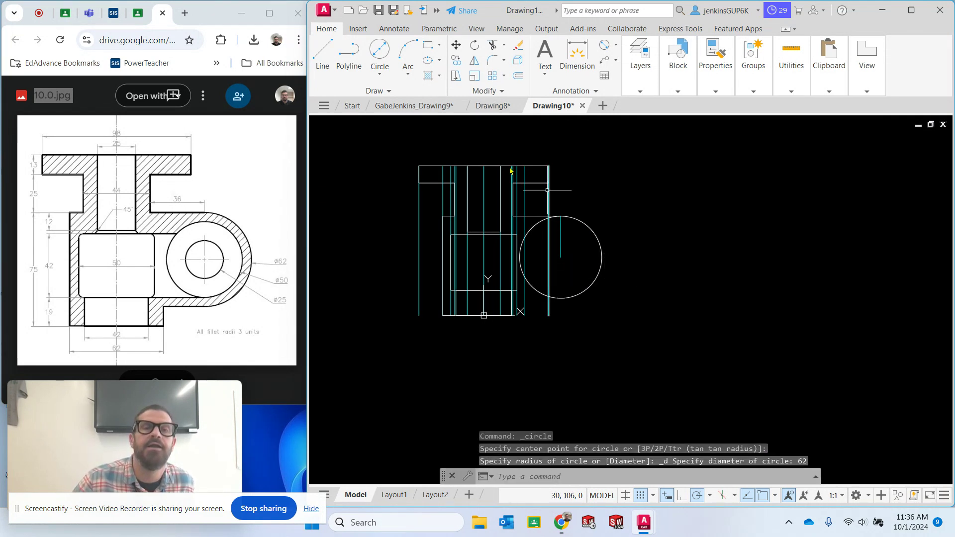
Draw a circle with a diameter of 50 concentric with the boss's outer circle
{"action": "left_click", "coordinate": [381, 52]}
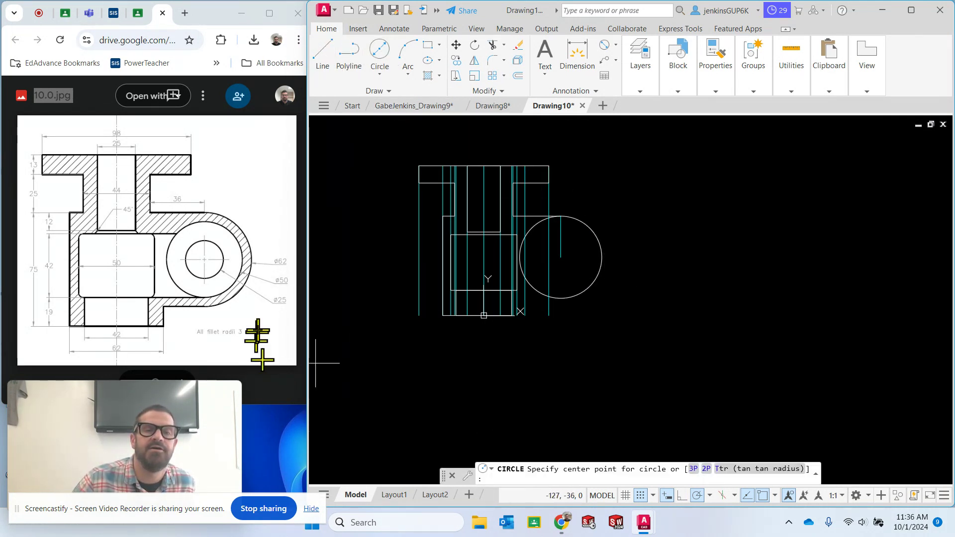
{"action": "left_click", "coordinate": [561, 257]}
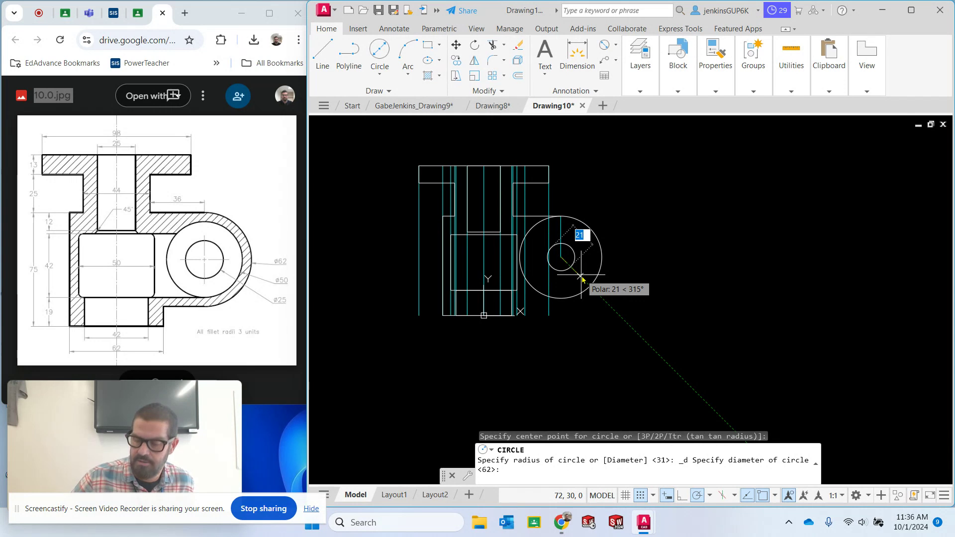
{"action": "type", "text": "50"}
{"action": "key", "text": "Return"}
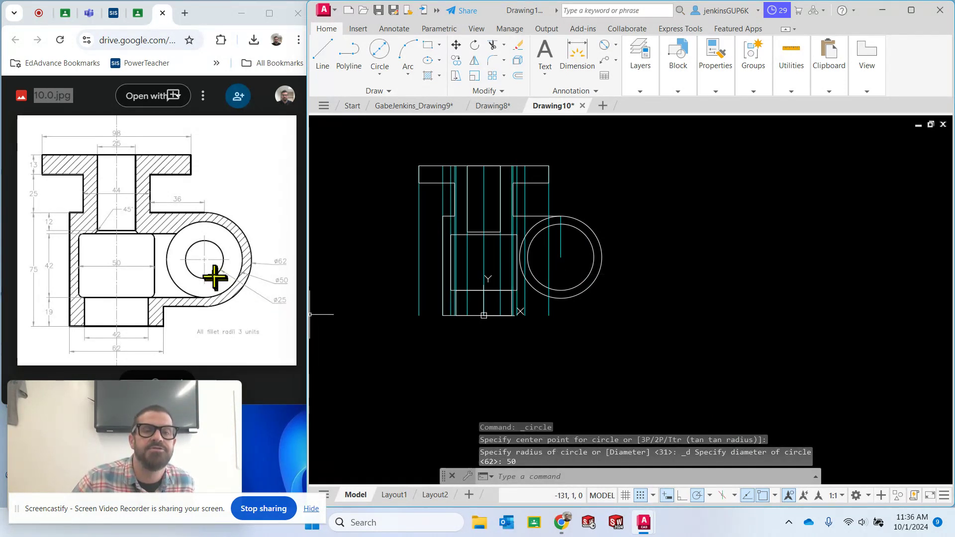
Draw the boss's bore as a concentric circle with a diameter of 25
{"action": "left_click", "coordinate": [381, 52]}
{"action": "left_click", "coordinate": [562, 258]}
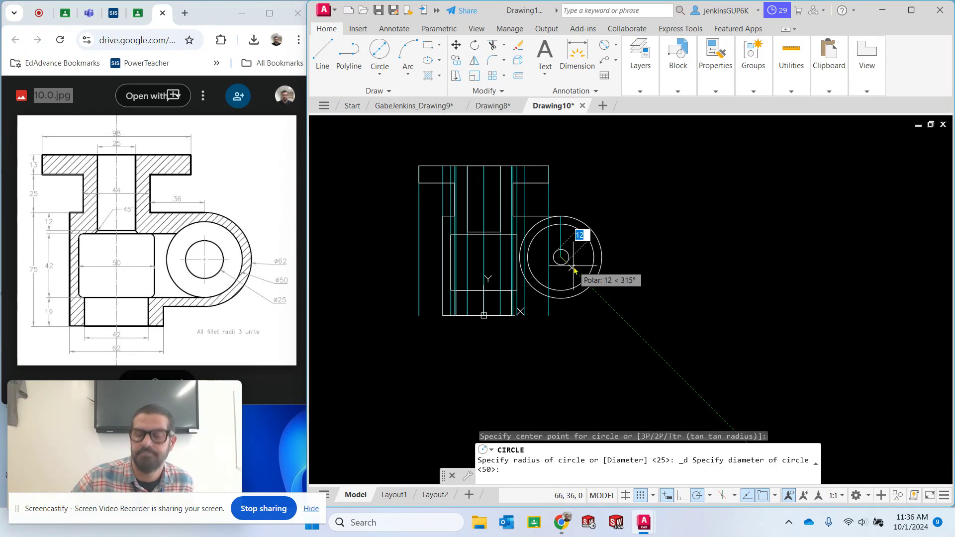
{"action": "type", "text": "25"}
{"action": "key", "text": "Return"}
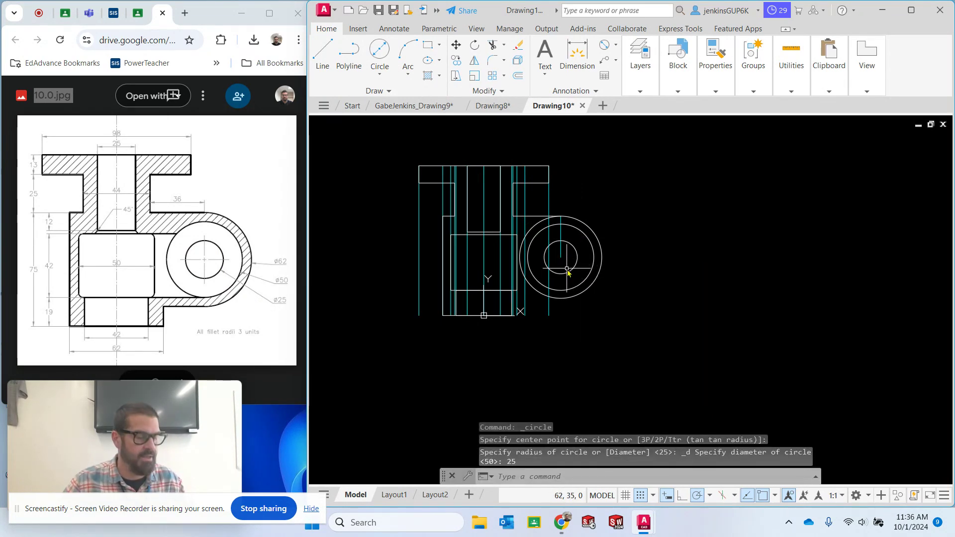
{"action": "key", "text": "Escape"}
Turn off the Construction layer and keep Visible as the current layer
{"action": "left_click", "coordinate": [640, 91]}
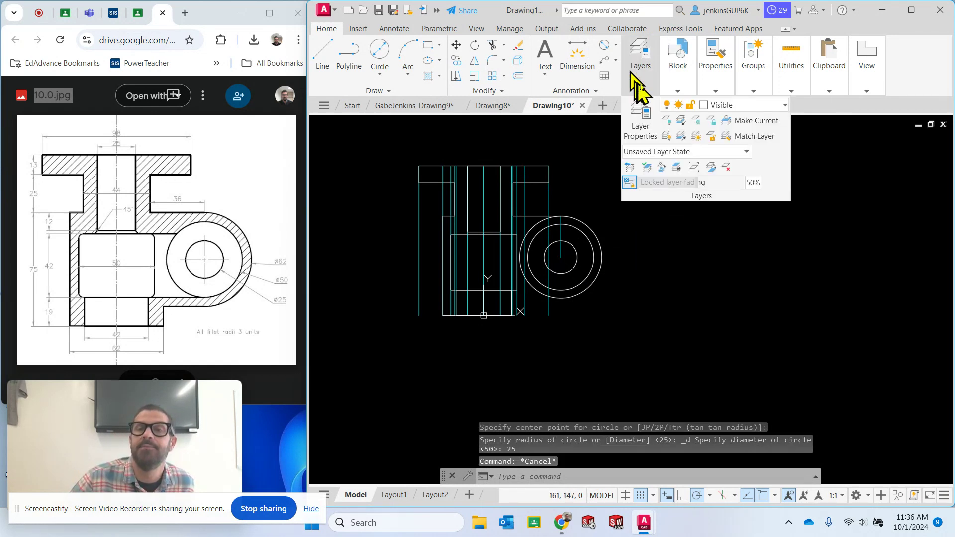
{"action": "left_click", "coordinate": [716, 105]}
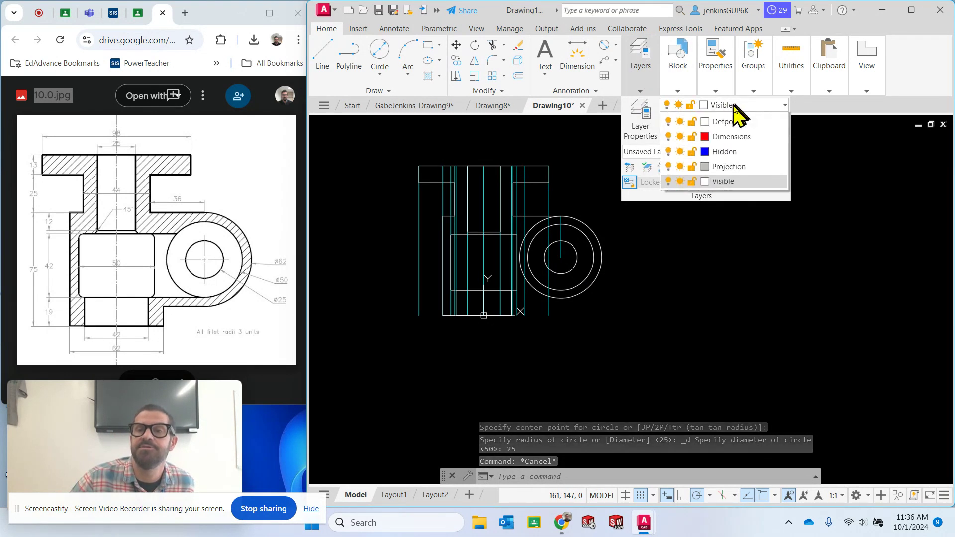
{"action": "left_click", "coordinate": [668, 149]}
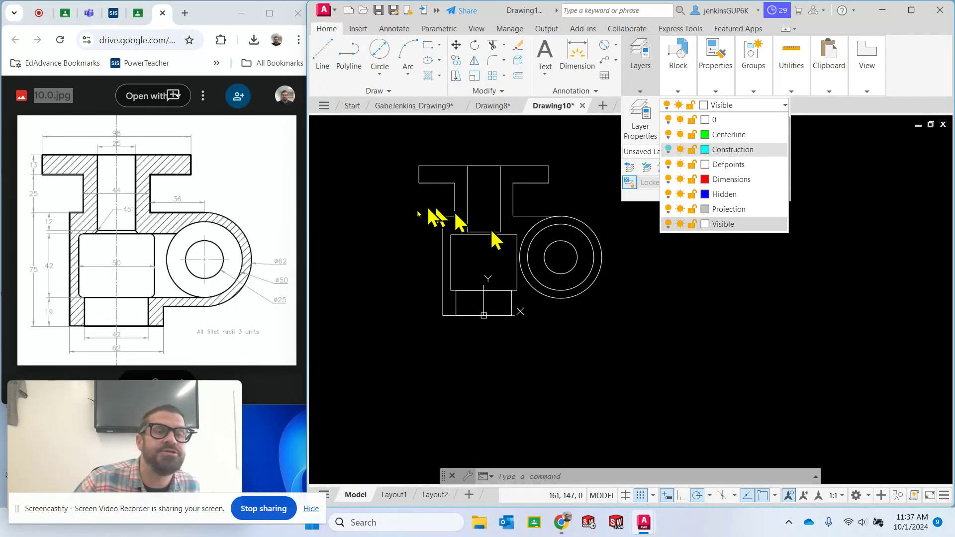
{"action": "scroll", "coordinate": [89, 233], "scroll_direction": "up", "scroll_amount": 3, "text": "ctrl"}
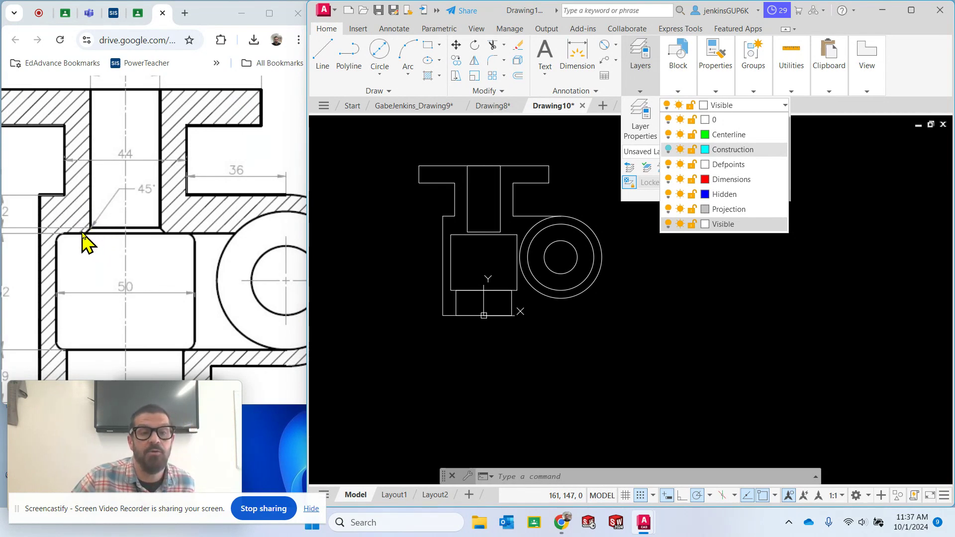
{"action": "scroll", "coordinate": [462, 230], "scroll_direction": "up", "scroll_amount": 4}
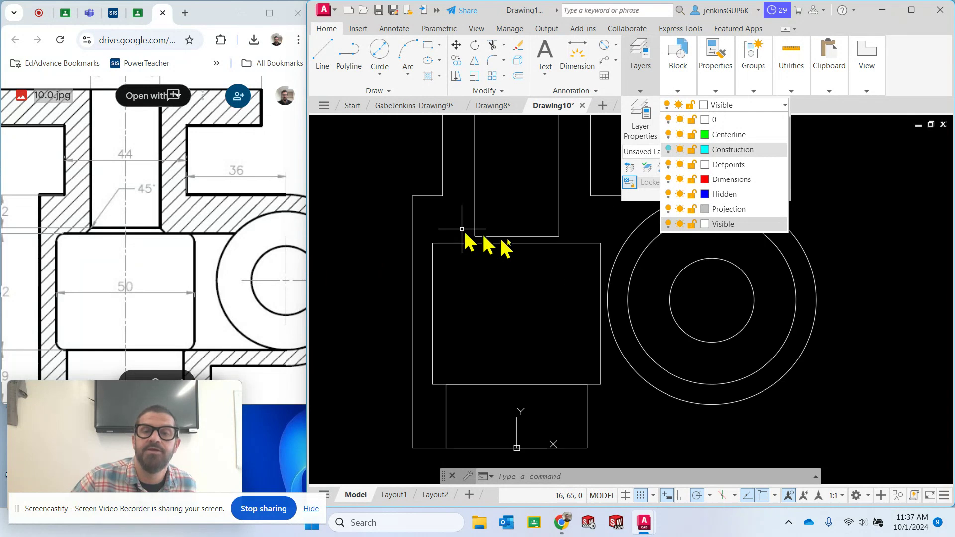
{"action": "left_click", "coordinate": [732, 225]}
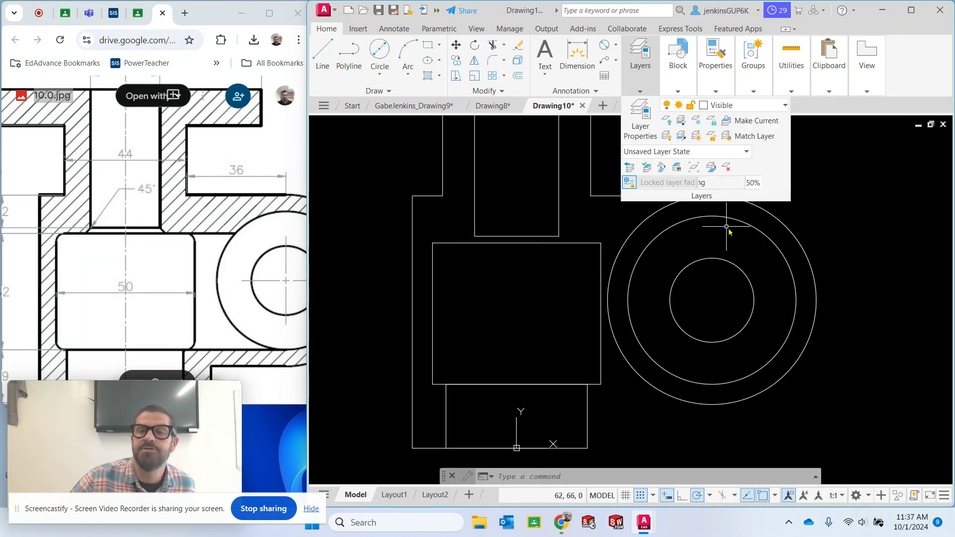
Try to draw a chamfer line from the upper bore's lower-left corner with an angle of 225, and erase it
{"action": "left_click", "coordinate": [324, 56]}
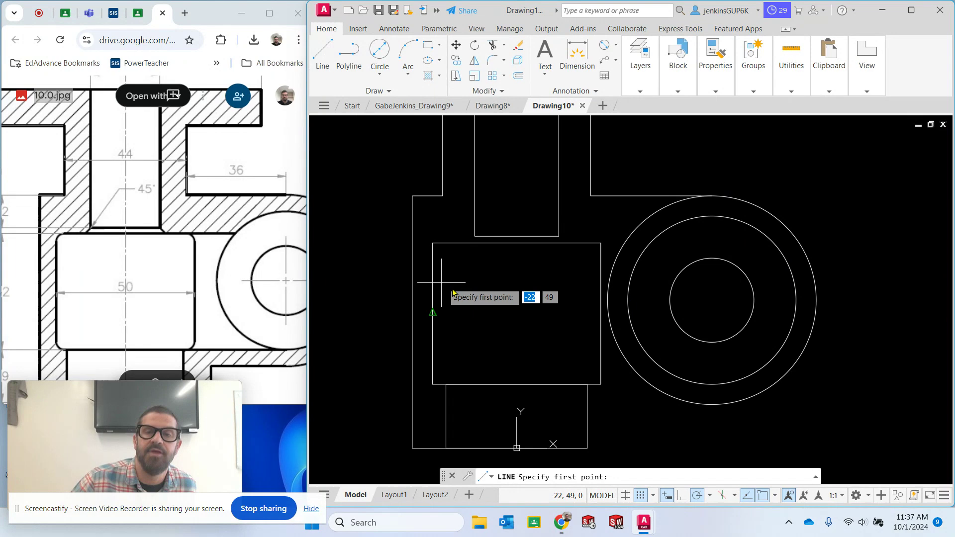
{"action": "left_click", "coordinate": [476, 236]}
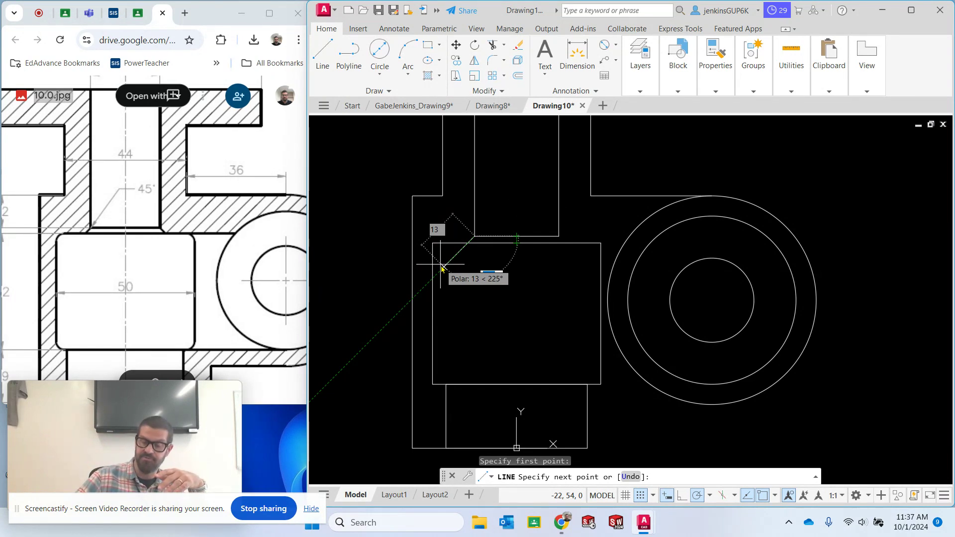
{"action": "type", "text": "22"}
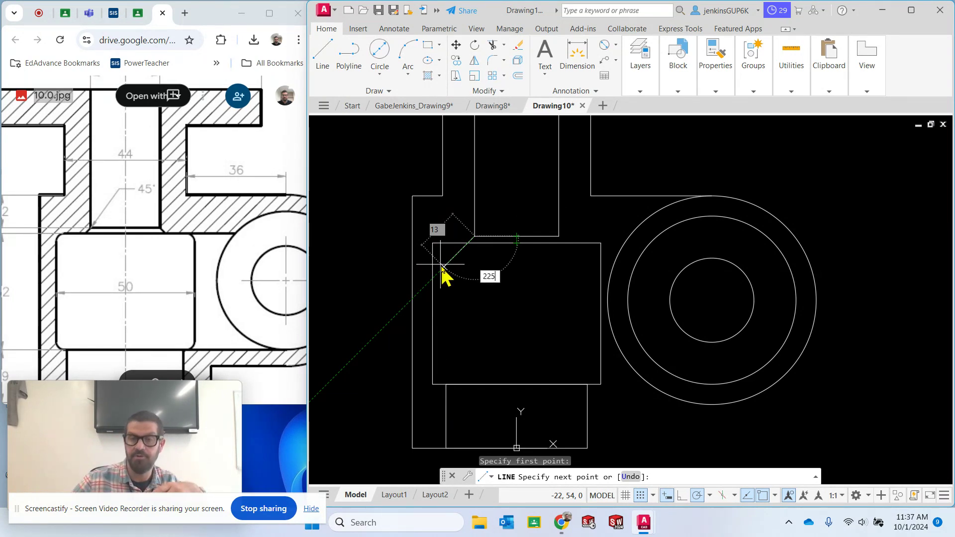
{"action": "type", "text": "5"}
{"action": "key", "text": "Return"}
{"action": "key", "text": "Escape"}
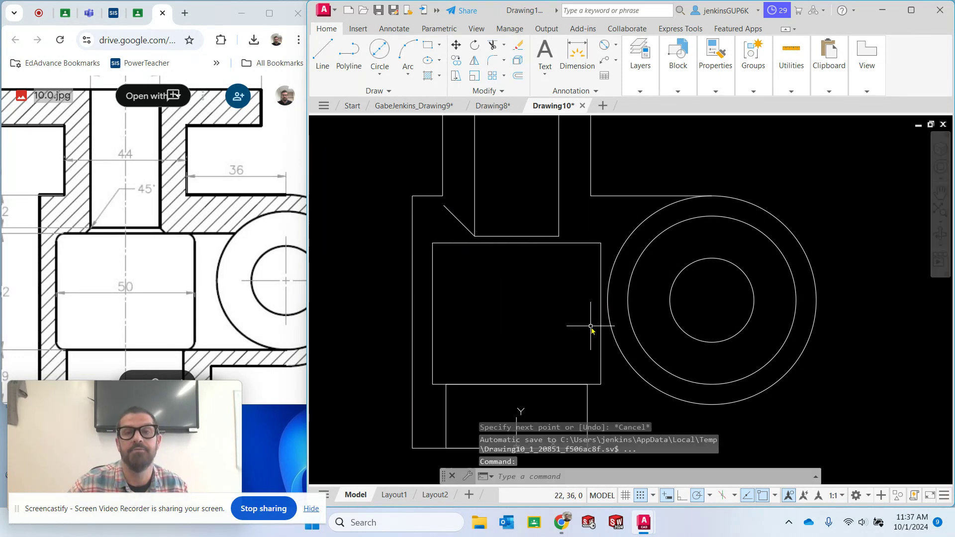
{"action": "left_click", "coordinate": [459, 222]}
{"action": "key", "text": "Delete"}
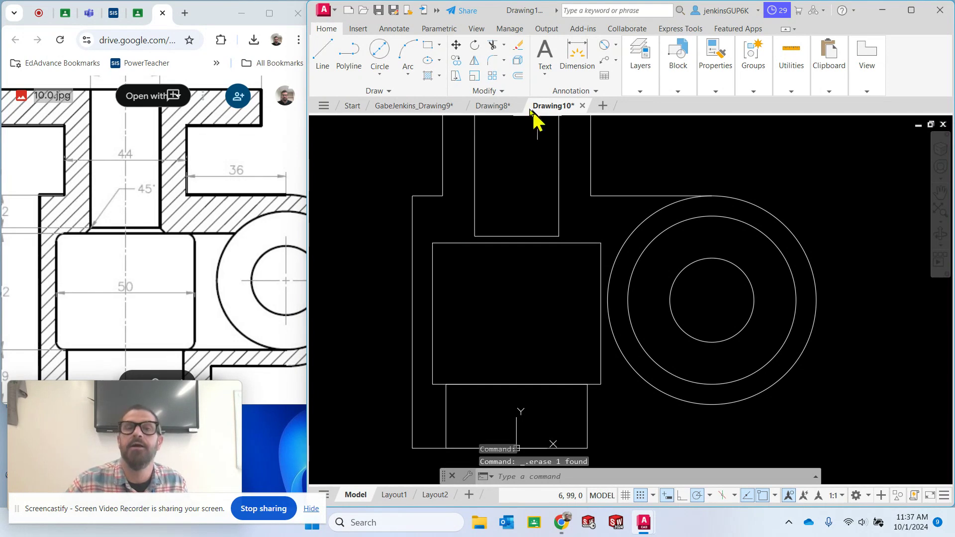
Draw a chamfer line about 13 units long at 225° from the upper bore's lower-left corner and trim it at the chamber's top edge
{"action": "left_click", "coordinate": [321, 67]}
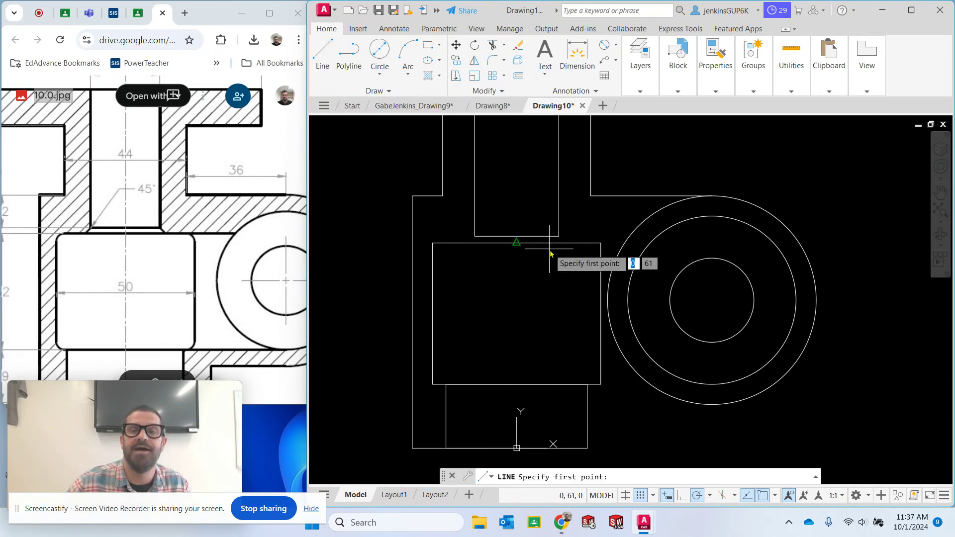
{"action": "left_click", "coordinate": [474, 235]}
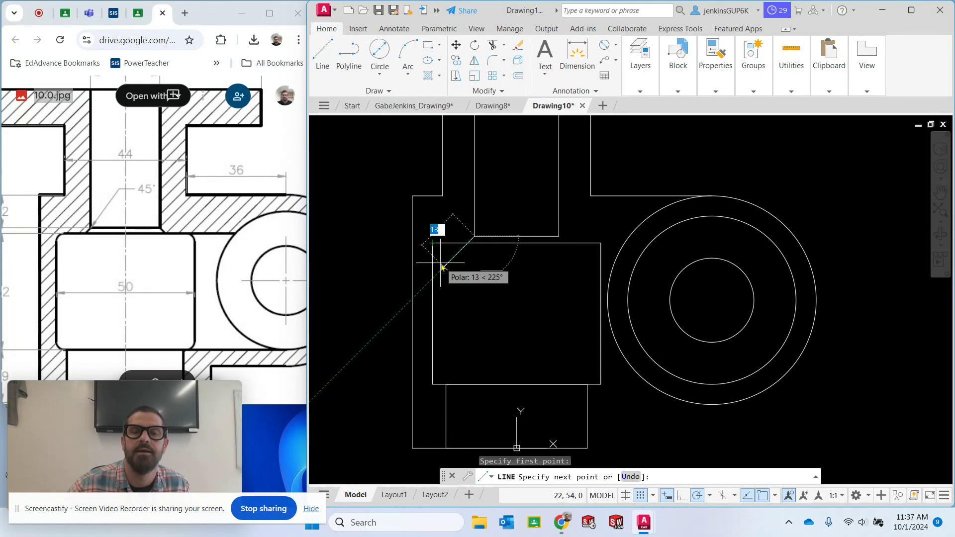
{"action": "left_click", "coordinate": [442, 267]}
{"action": "key", "text": "Escape"}
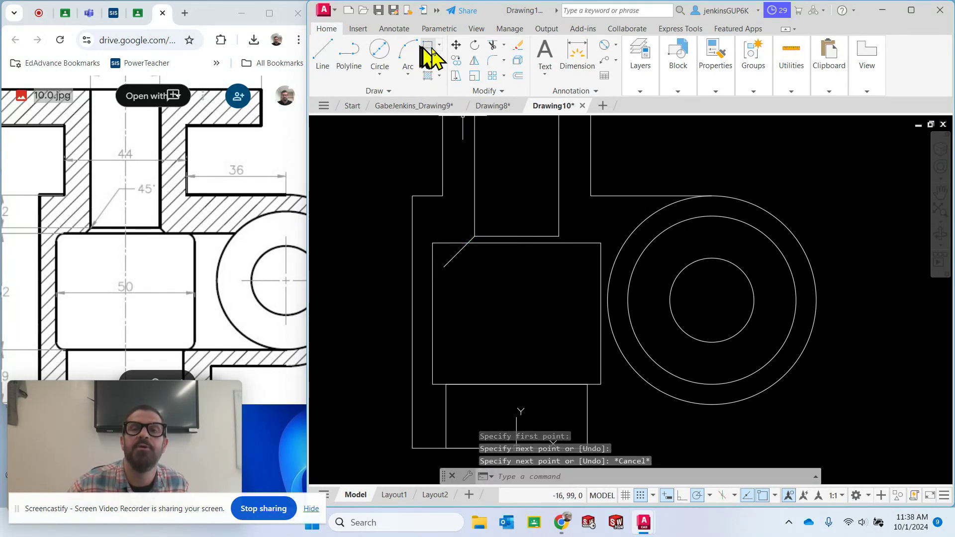
{"action": "left_click", "coordinate": [492, 45]}
{"action": "left_click_drag", "start_coordinate": [450, 267], "coordinate": [440, 251]}
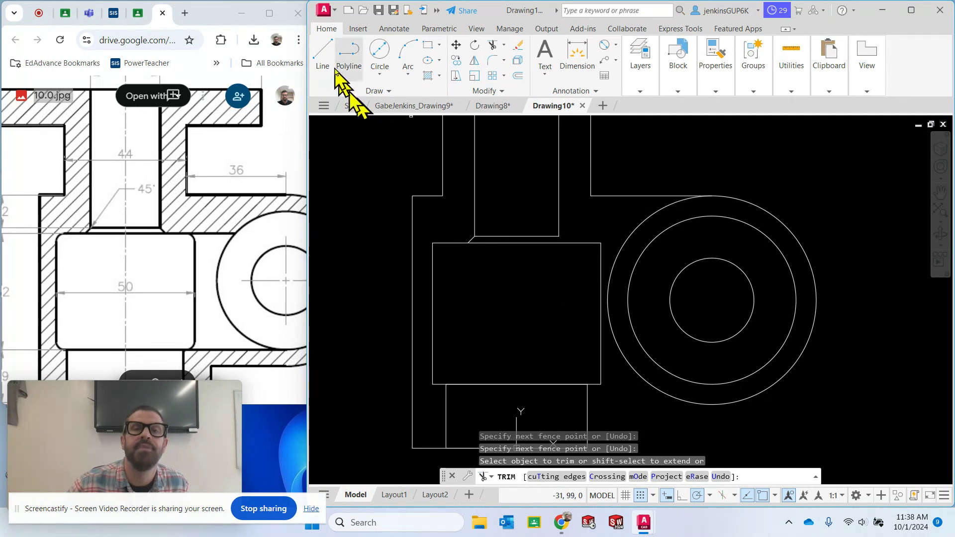
Draw the second chamfer line from the upper bore's lower-right corner at -45° to the chamber's top edge
{"action": "left_click", "coordinate": [324, 52]}
{"action": "left_click", "coordinate": [559, 237]}
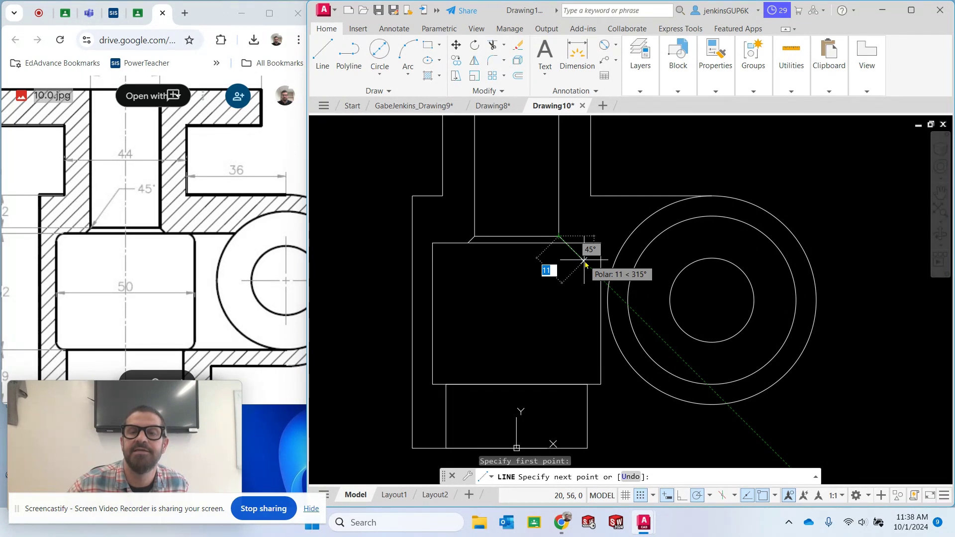
{"action": "type", "text": "10"}
{"action": "key", "text": "Tab"}
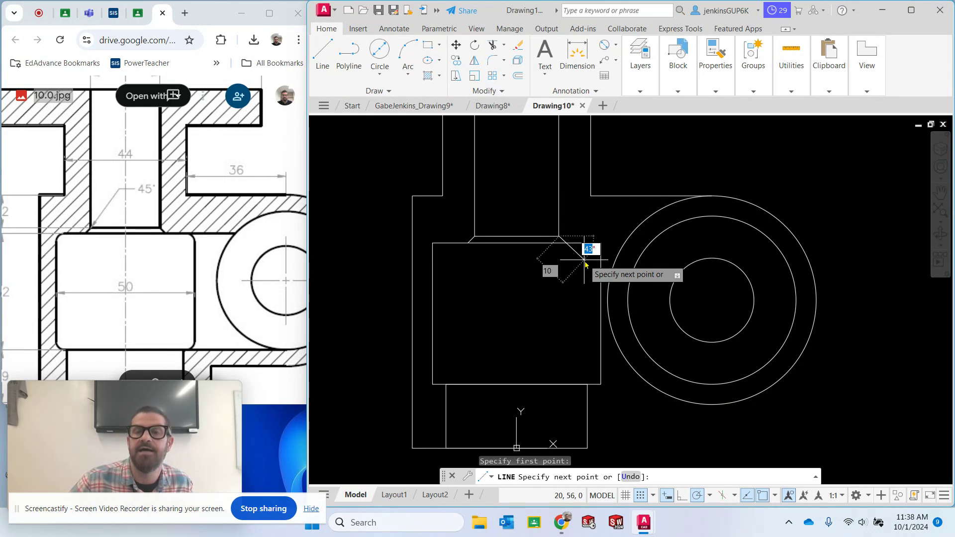
{"action": "type", "text": "-45"}
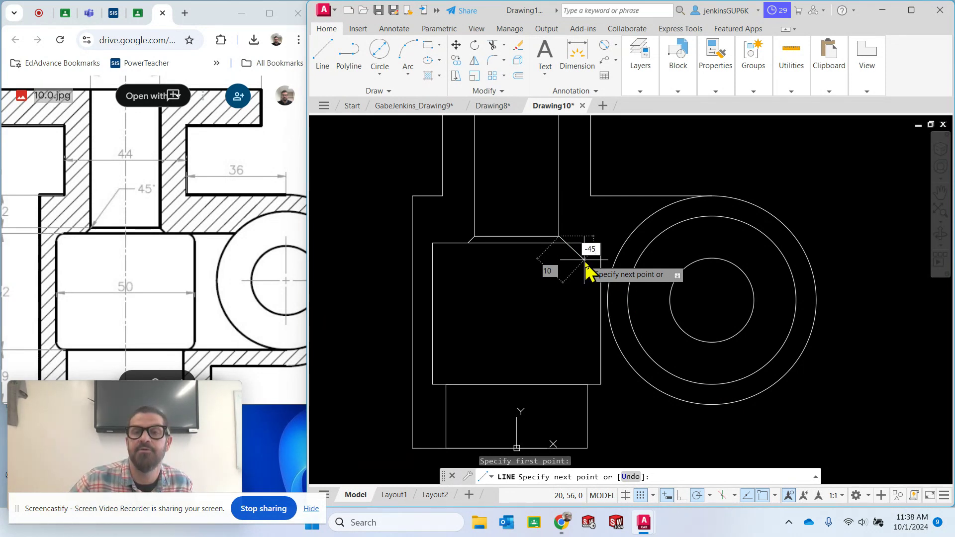
{"action": "key", "text": "Tab"}
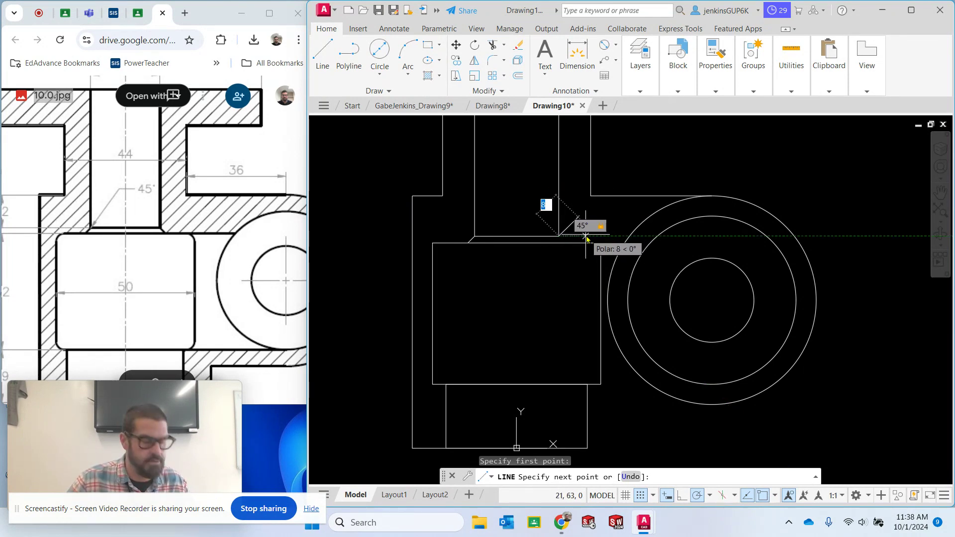
{"action": "key", "text": "Tab"}
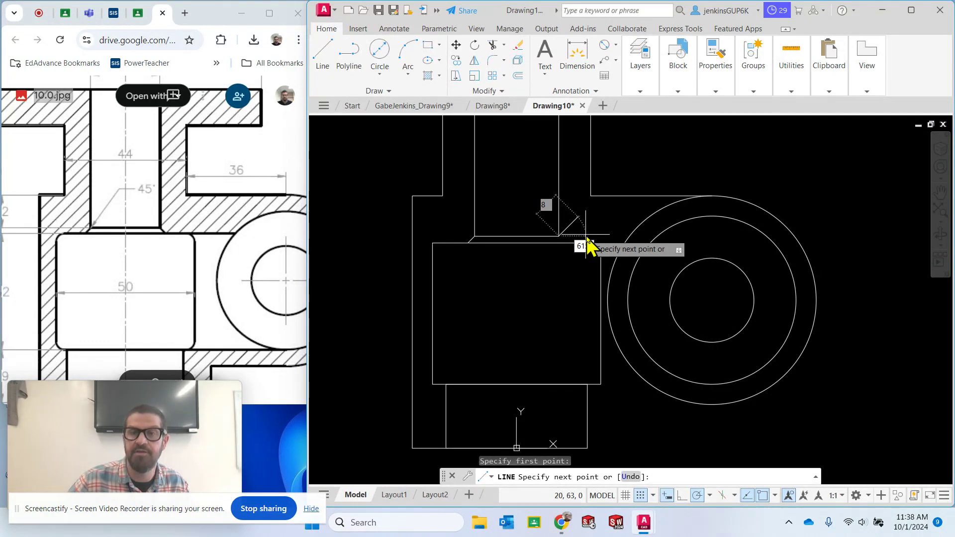
{"action": "key", "text": "Tab"}
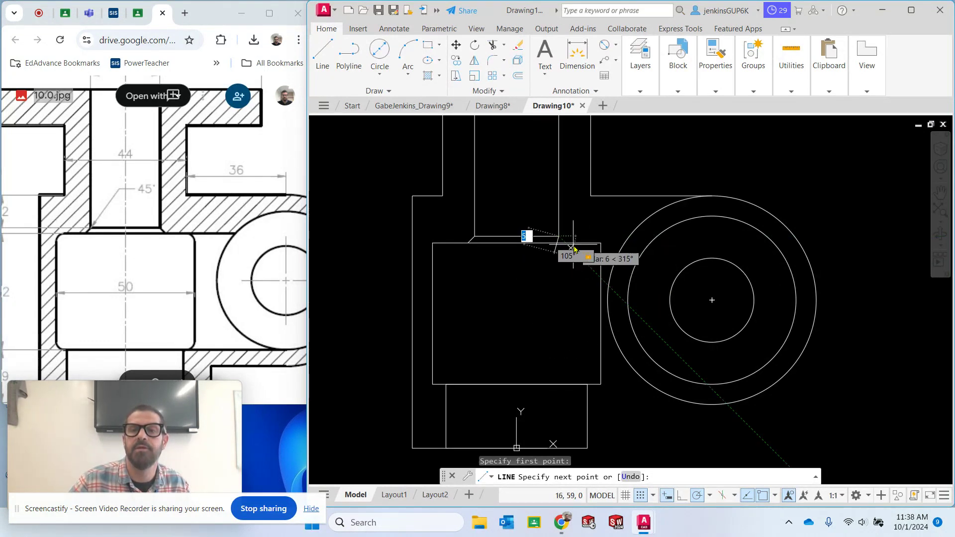
{"action": "key", "text": "Tab"}
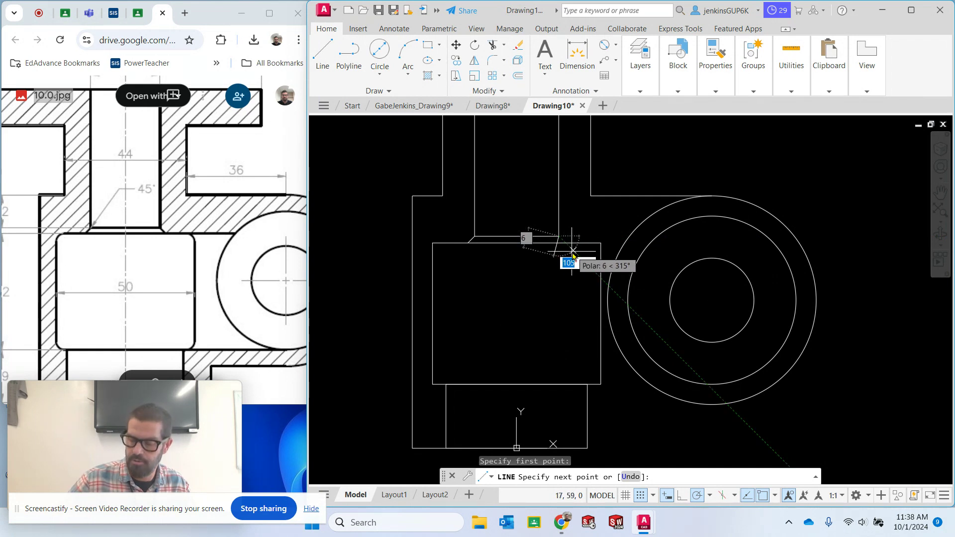
{"action": "type", "text": "315"}
{"action": "key", "text": "Tab"}
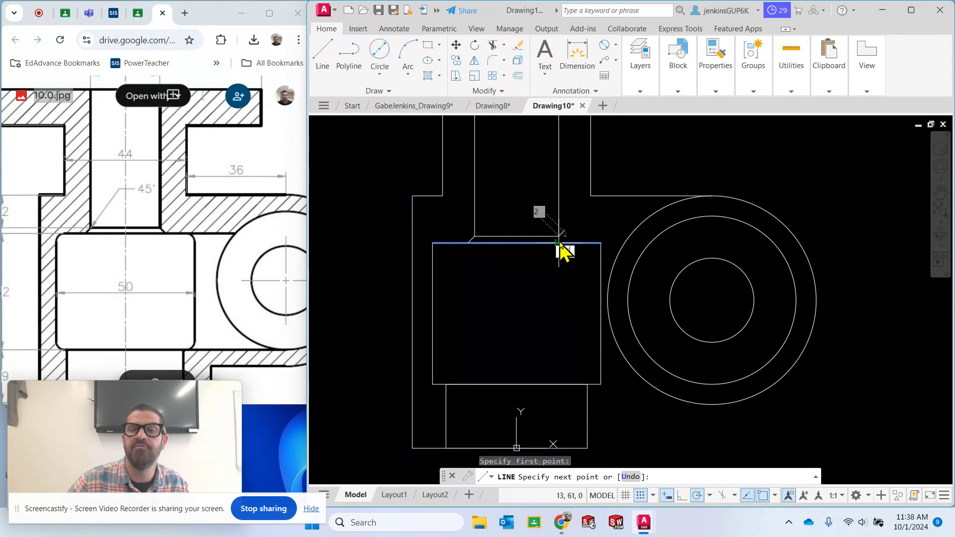
{"action": "type", "text": "-45"}
{"action": "key", "text": "Tab"}
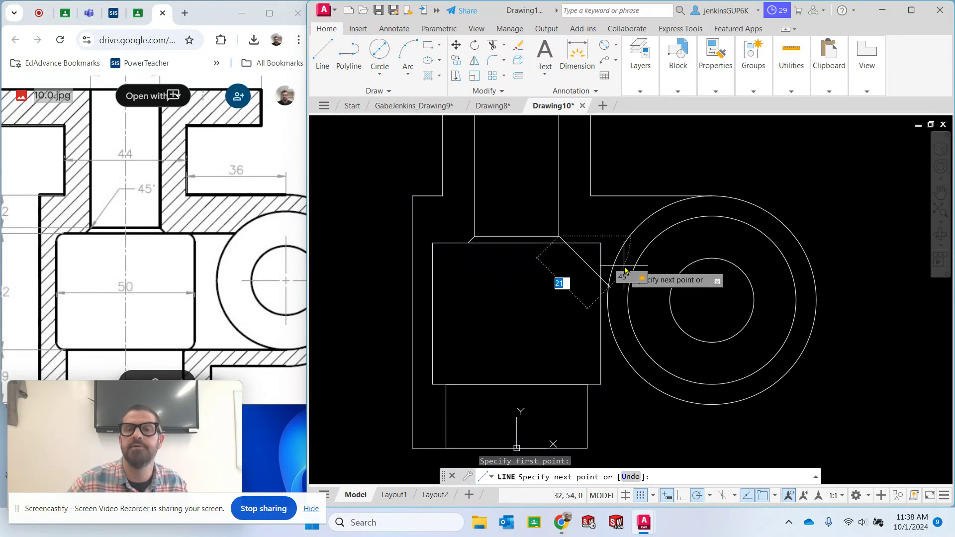
{"action": "left_click", "coordinate": [565, 243]}
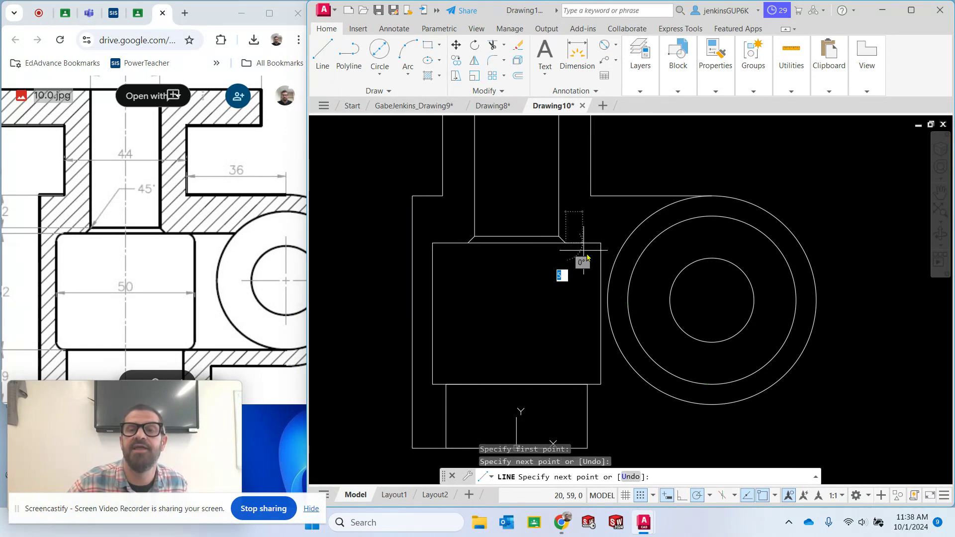
{"action": "key", "text": "Escape"}
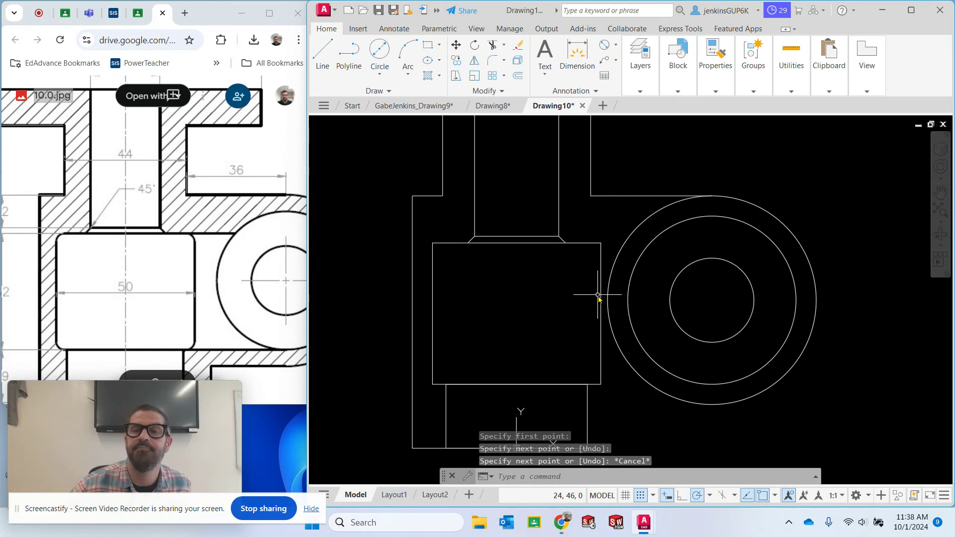
{"action": "scroll", "coordinate": [613, 274], "scroll_direction": "down", "scroll_amount": 2}
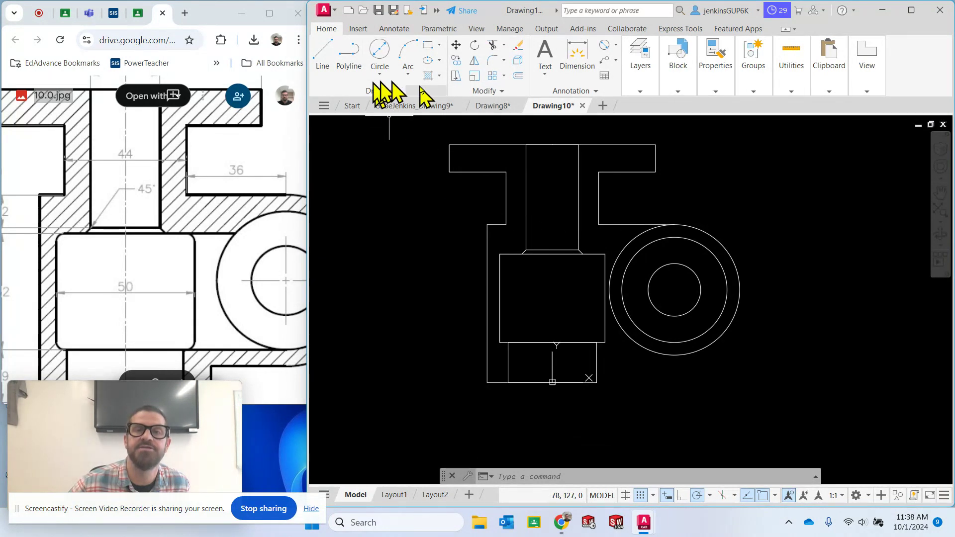
{"action": "left_click", "coordinate": [439, 76]}
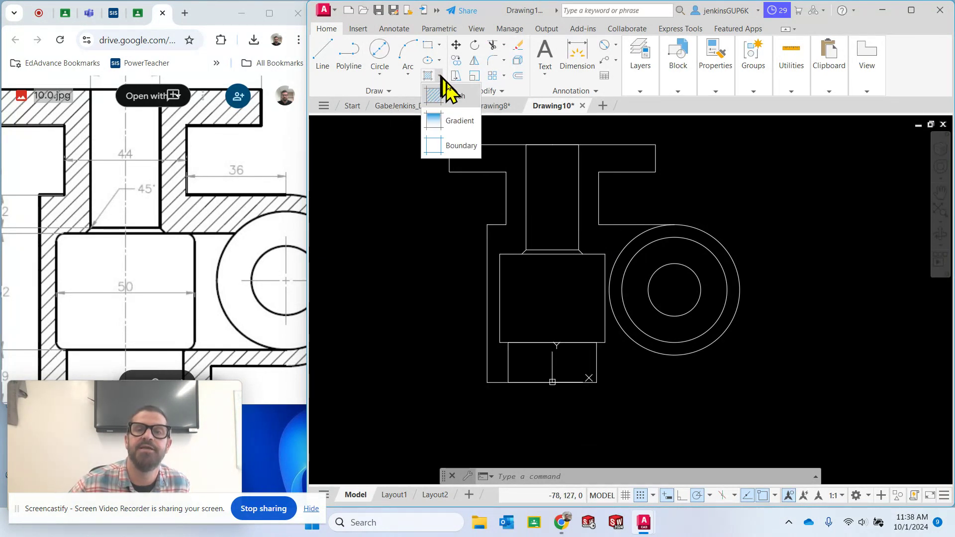
{"action": "left_click", "coordinate": [440, 77]}
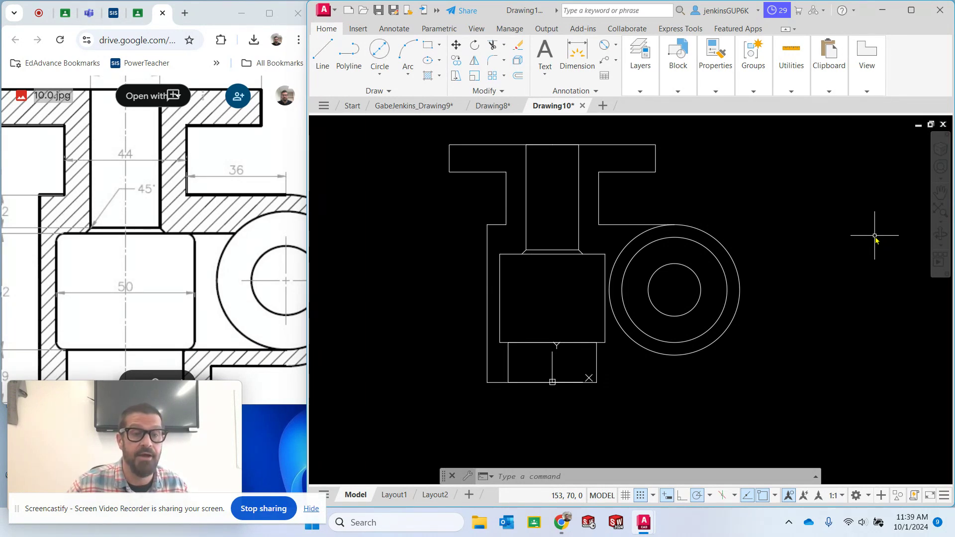
{"action": "scroll", "coordinate": [143, 241], "scroll_direction": "down", "scroll_amount": 4}
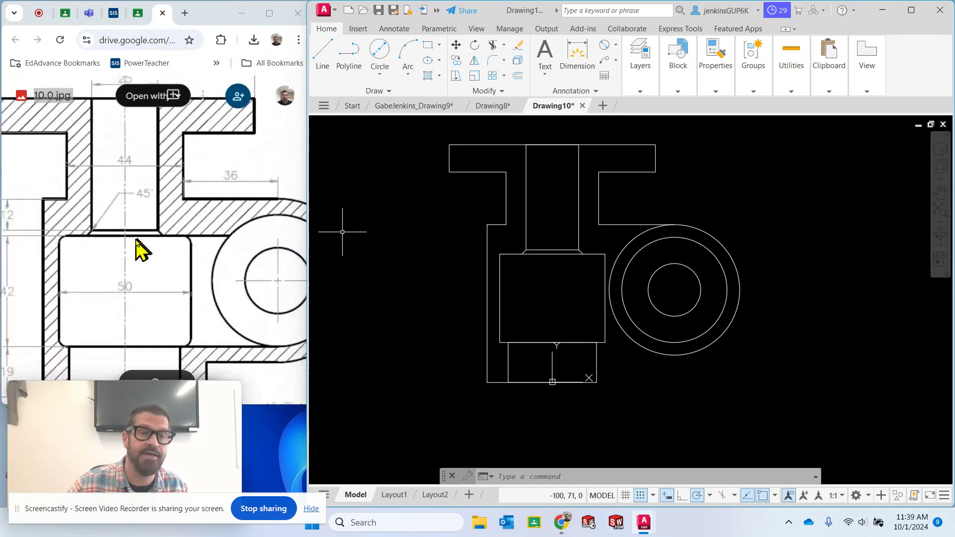
{"action": "scroll", "coordinate": [136, 240], "scroll_direction": "down", "scroll_amount": 2}
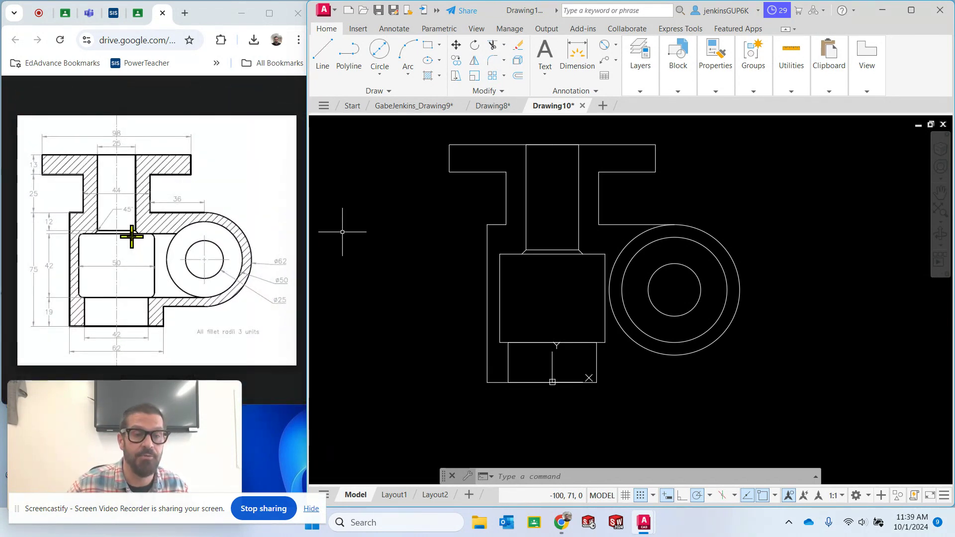